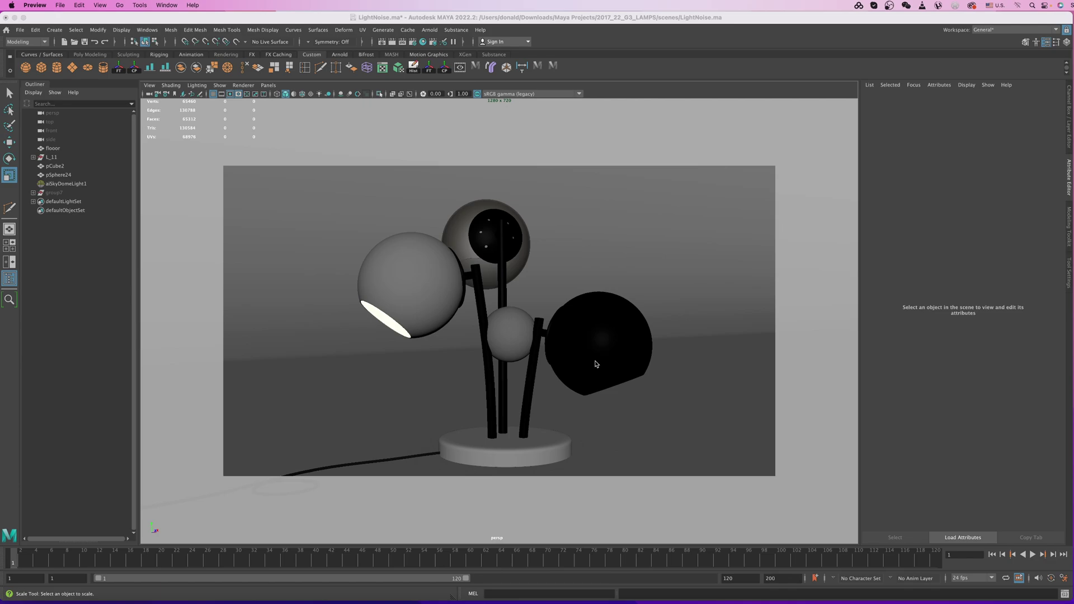
# - Render the lamp scene in the Arnold RenderView
pyautogui.click(553, 67)
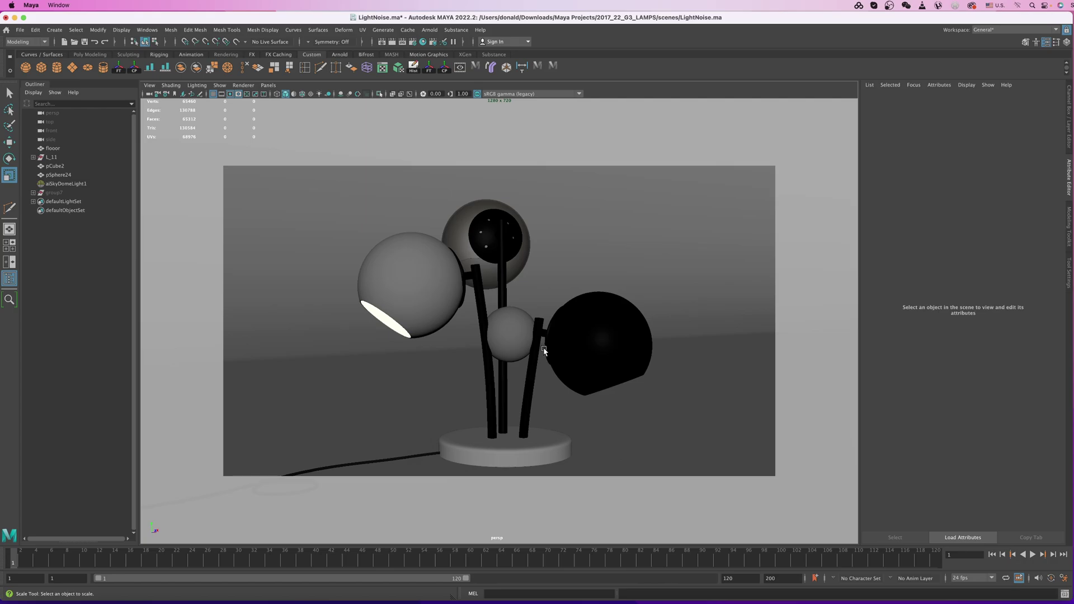
pyautogui.click(431, 31)
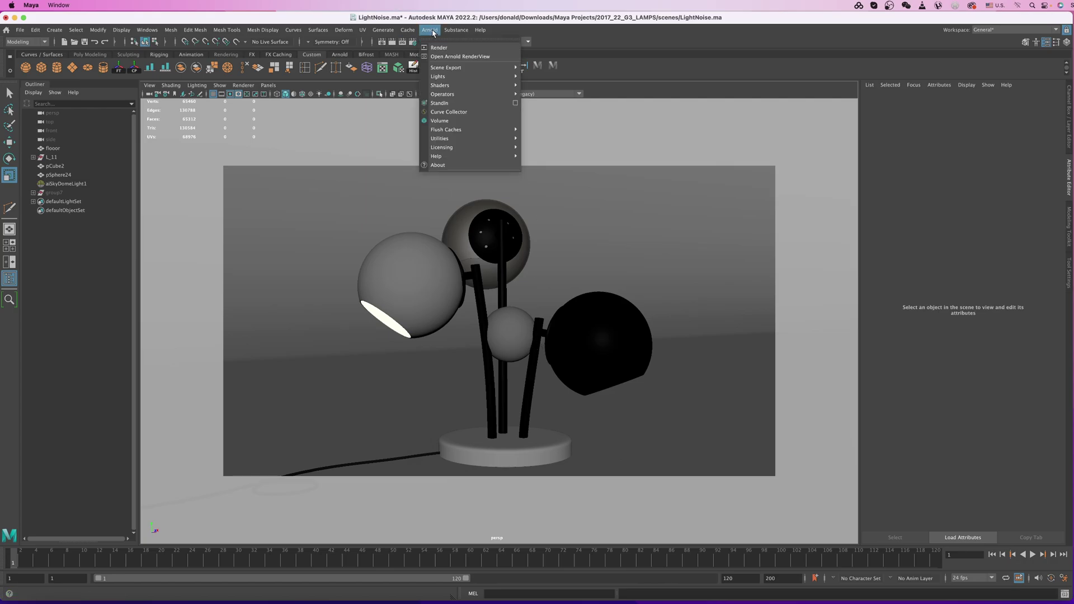
pyautogui.click(438, 48)
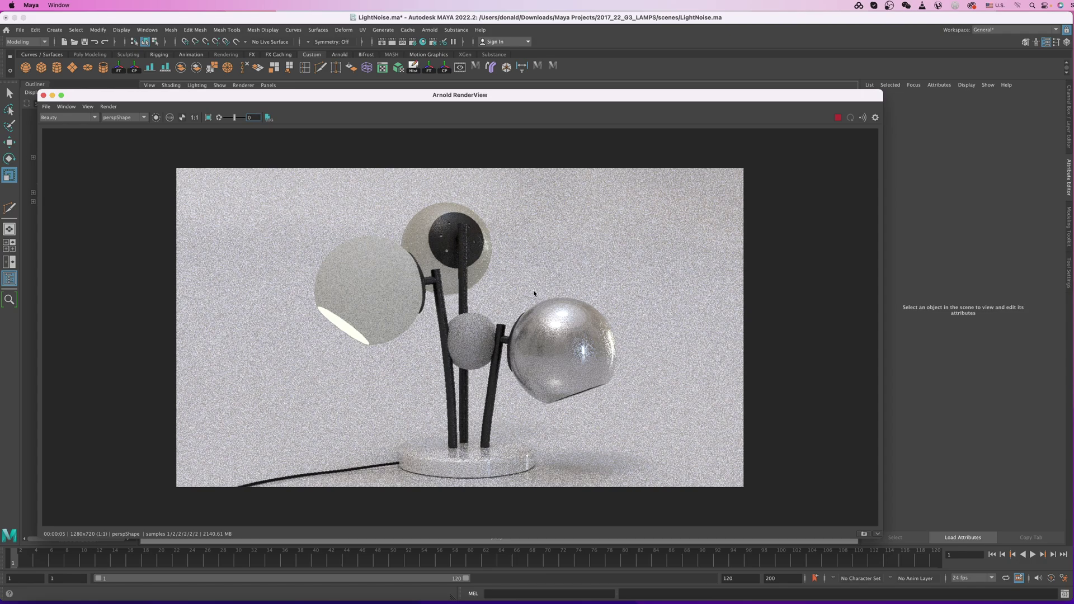
# - Set the Arnold Camera (AA) samples to 3 and stop the refreshed render
pyautogui.click(412, 43)
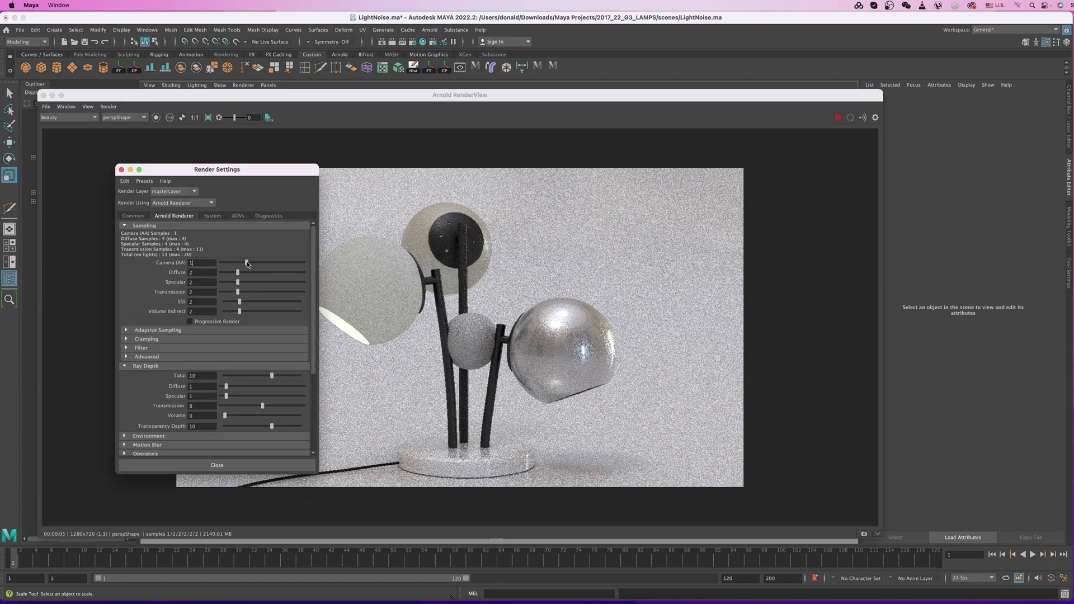
pyautogui.moveTo(247, 263); pyautogui.dragTo(259, 264)
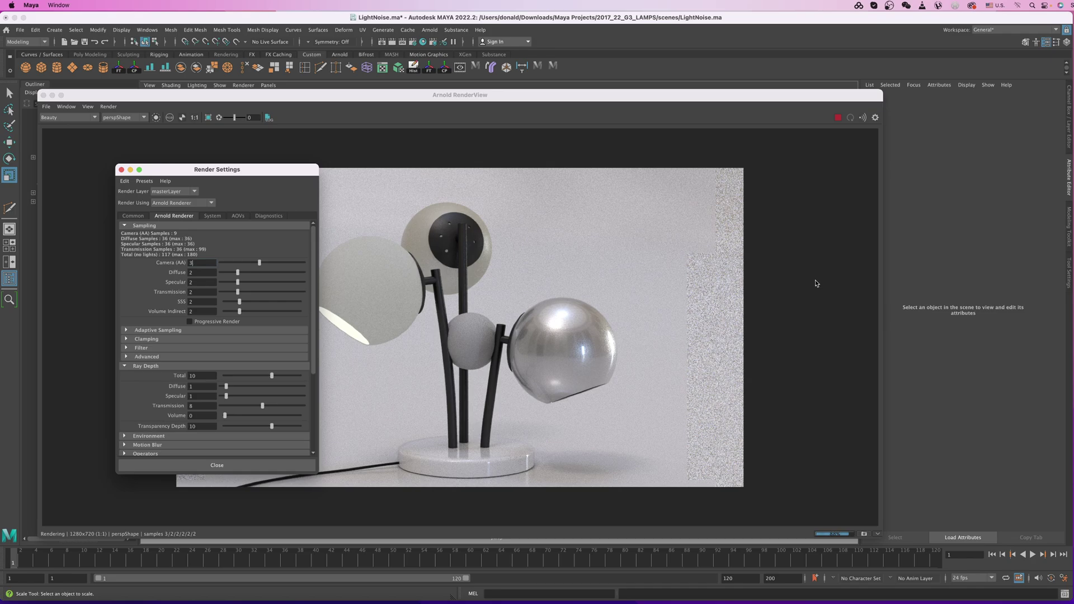
pyautogui.click(838, 118)
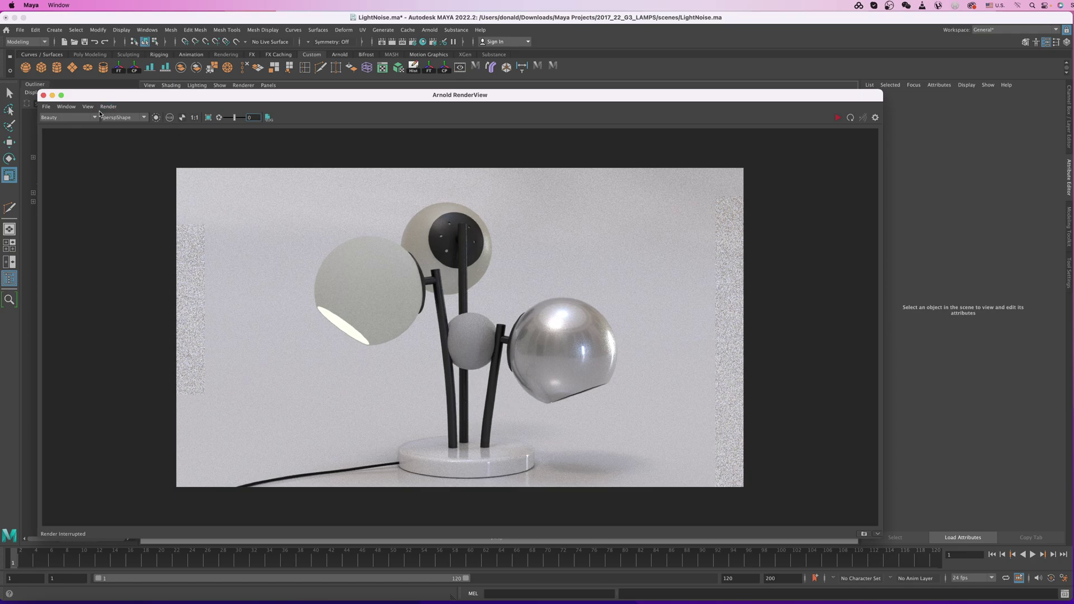
# - Limit the render to a crop region across the small sphere and metallic lampshade, and set the Specular samples to 5
pyautogui.click(208, 117)
pyautogui.moveTo(521, 384); pyautogui.dragTo(435, 369)
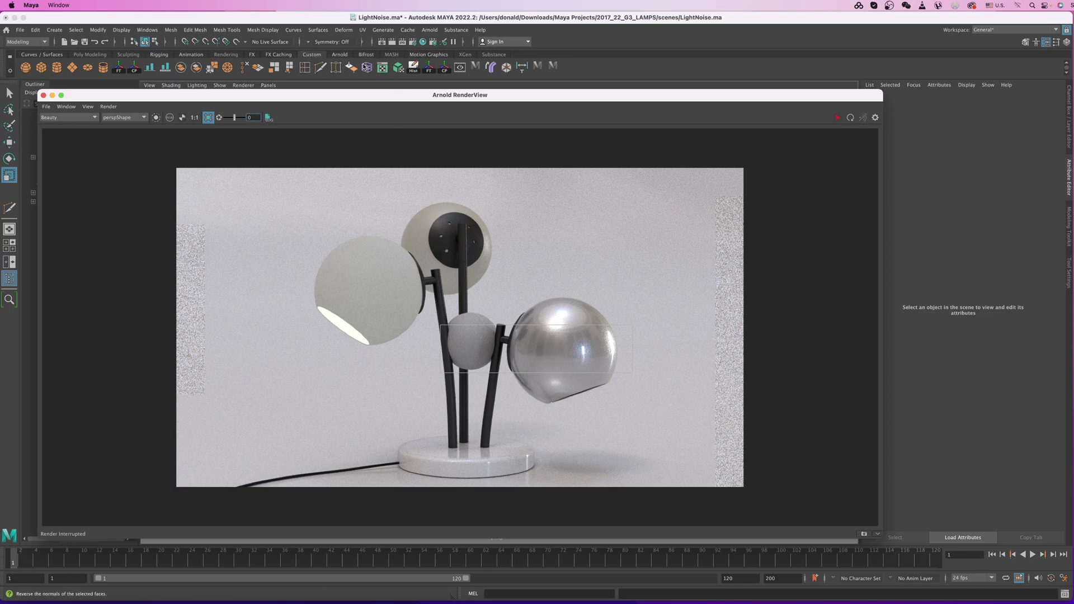
pyautogui.click(412, 42)
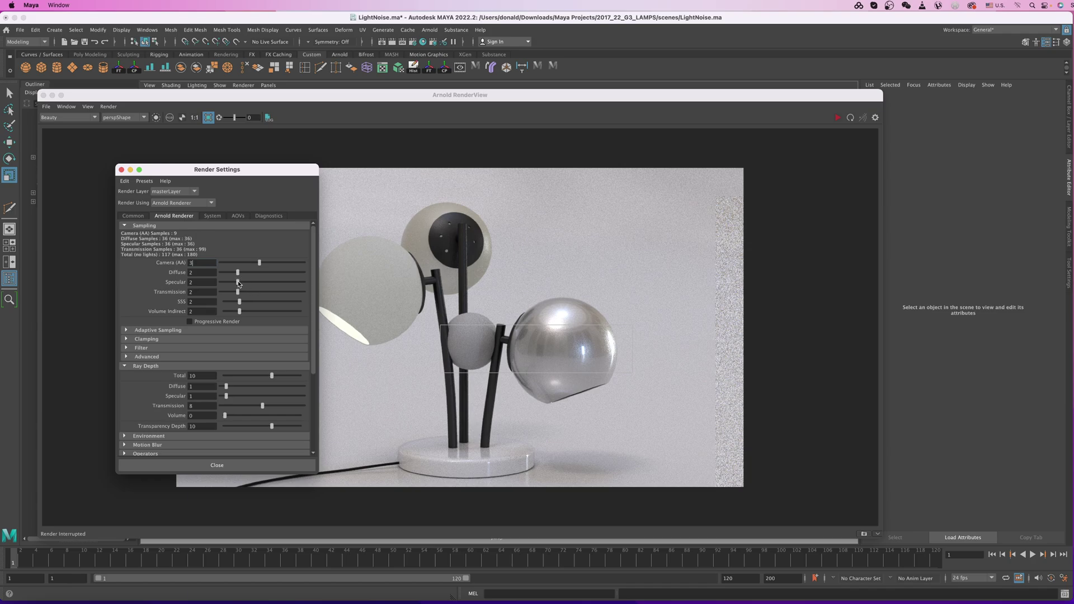
pyautogui.moveTo(238, 283); pyautogui.dragTo(264, 284)
pyautogui.click(839, 120)
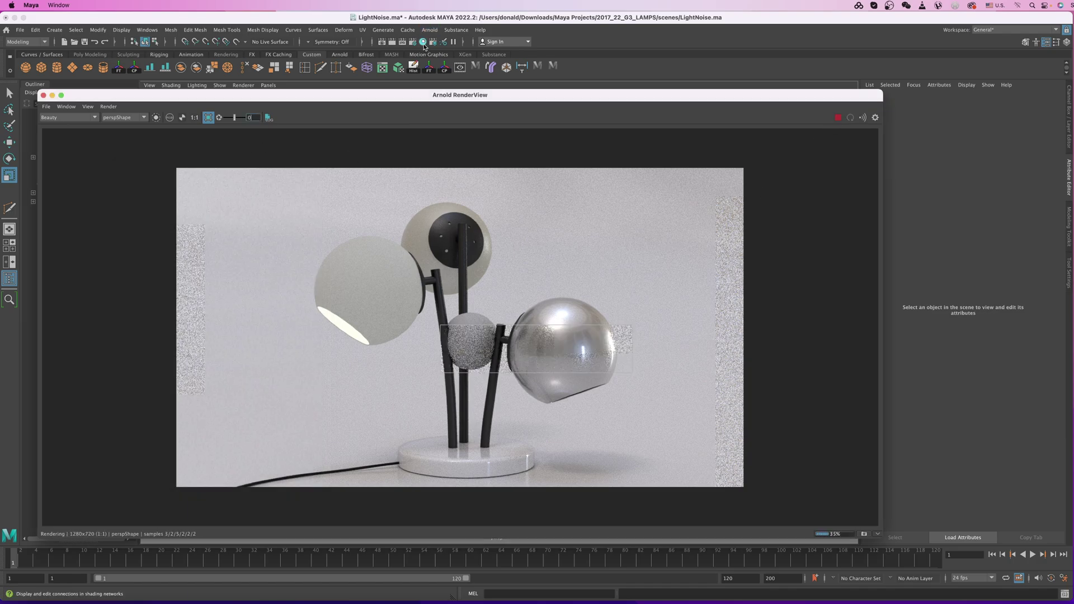
# - Test Specular samples of 7 and 8 on the cropped metallic lampshade, and reset the value to 2
pyautogui.click(413, 43)
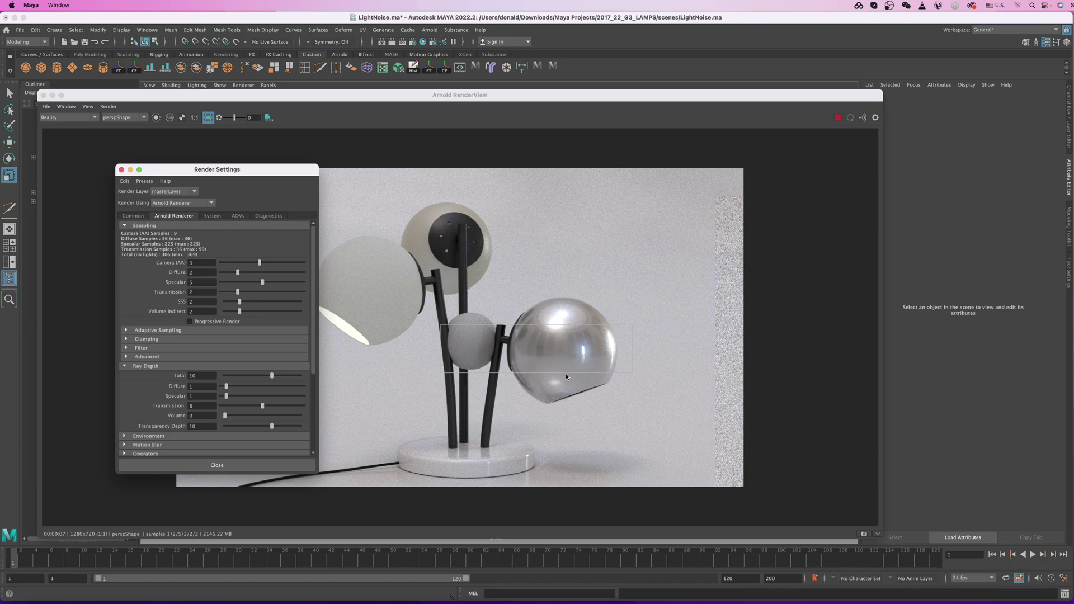
pyautogui.scroll(3, 552, 359)
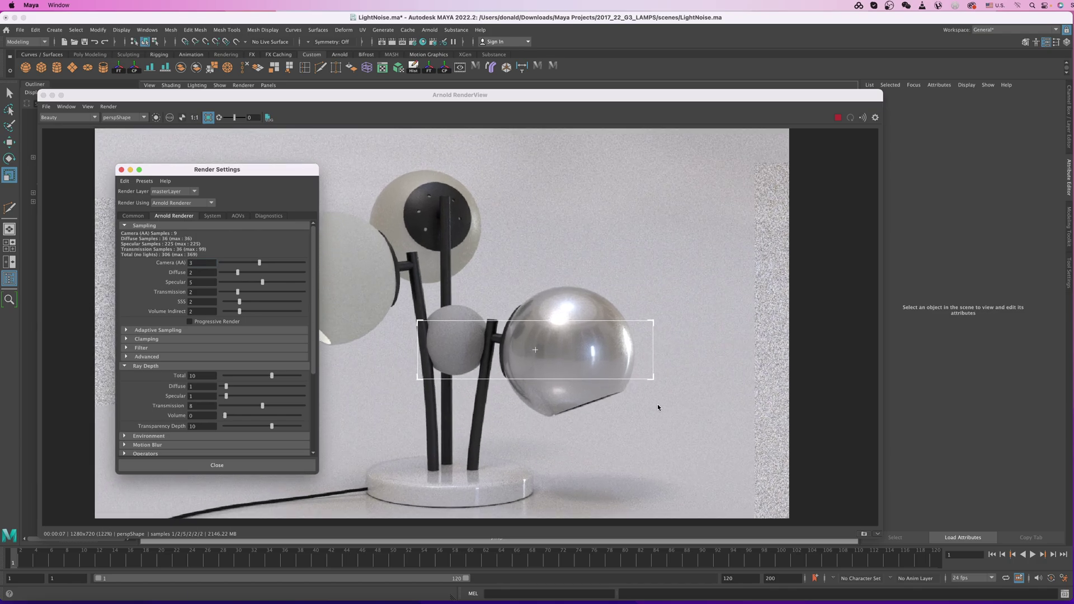
pyautogui.scroll(2, 579, 370)
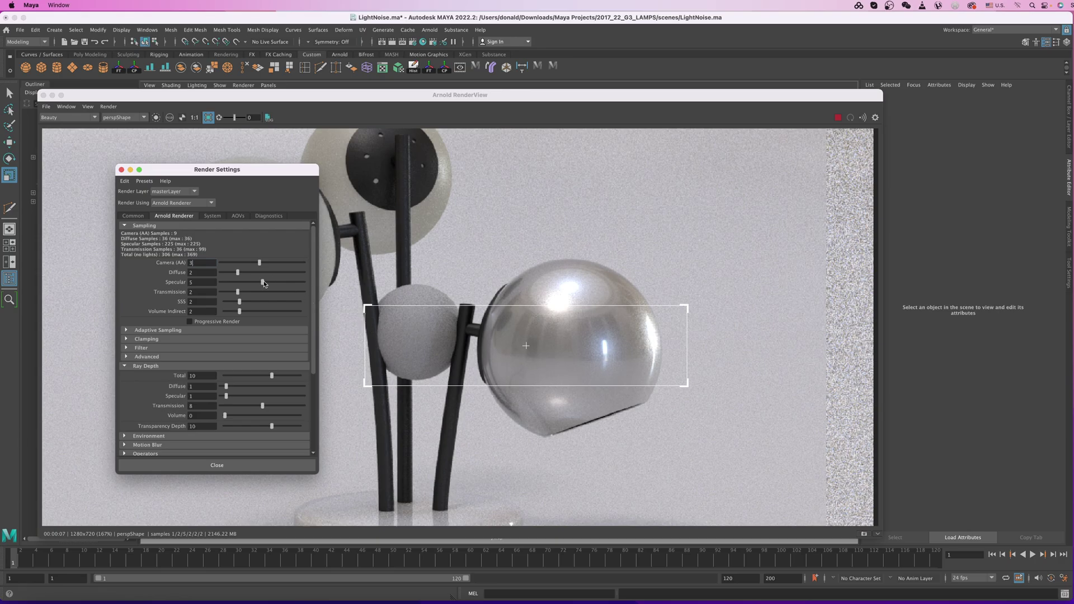
pyautogui.moveTo(264, 281); pyautogui.dragTo(281, 282)
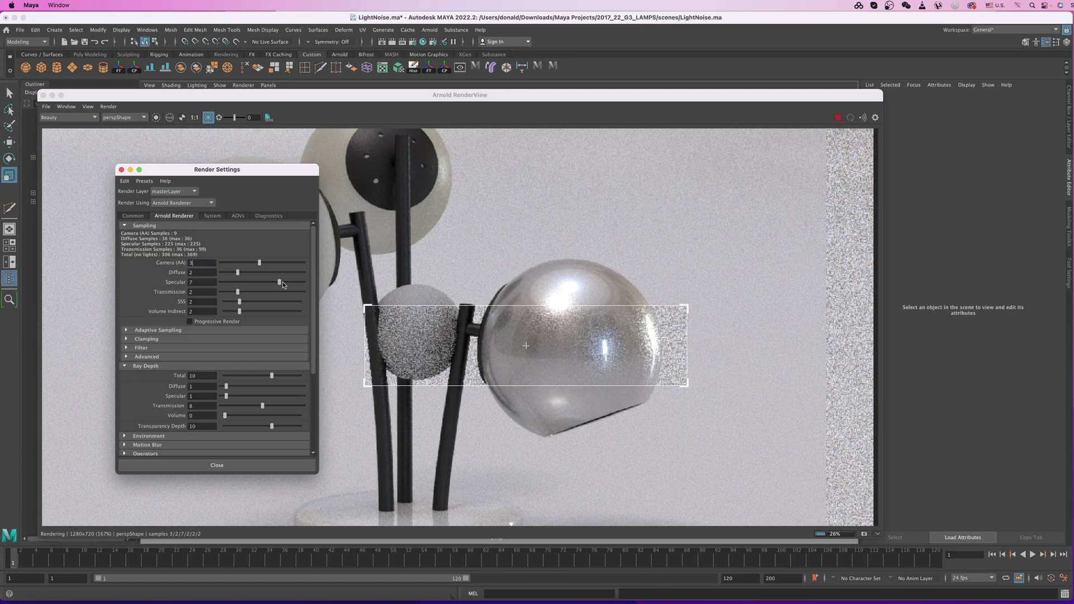
pyautogui.moveTo(281, 282); pyautogui.dragTo(288, 282)
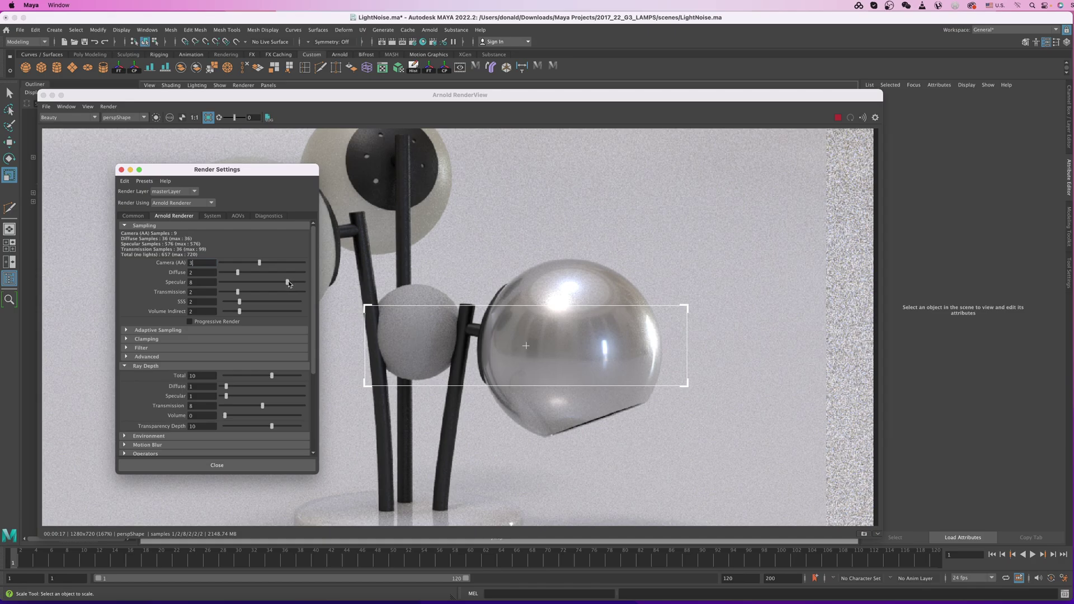
pyautogui.moveTo(286, 281); pyautogui.dragTo(239, 282)
# - Test Diffuse samples of 5 and 6 on the cropped area, and reset the value to 2
pyautogui.moveTo(238, 274); pyautogui.dragTo(262, 278)
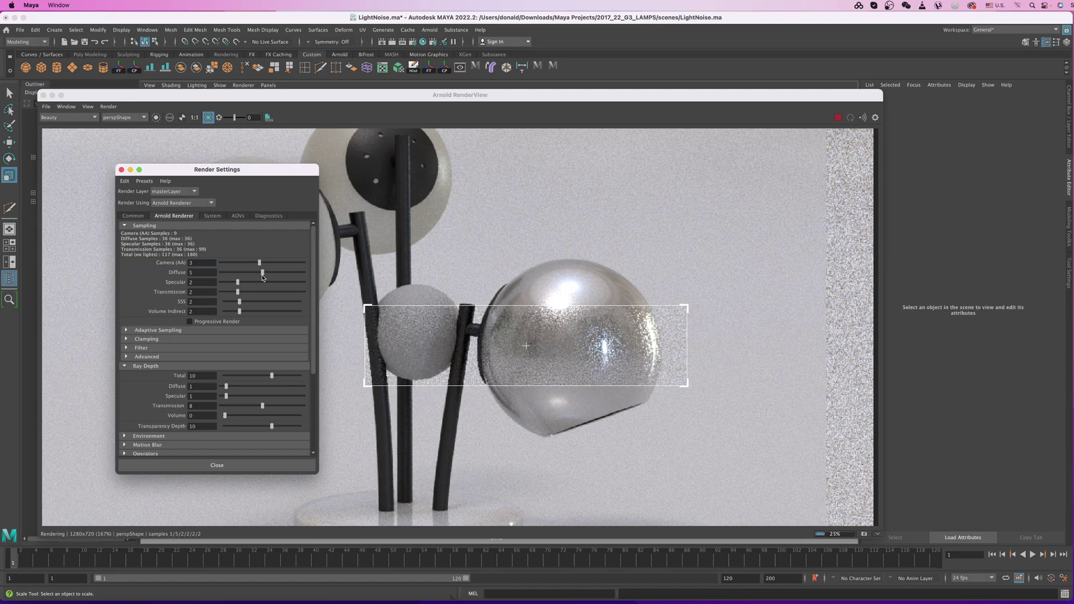
pyautogui.moveTo(262, 277); pyautogui.dragTo(268, 278)
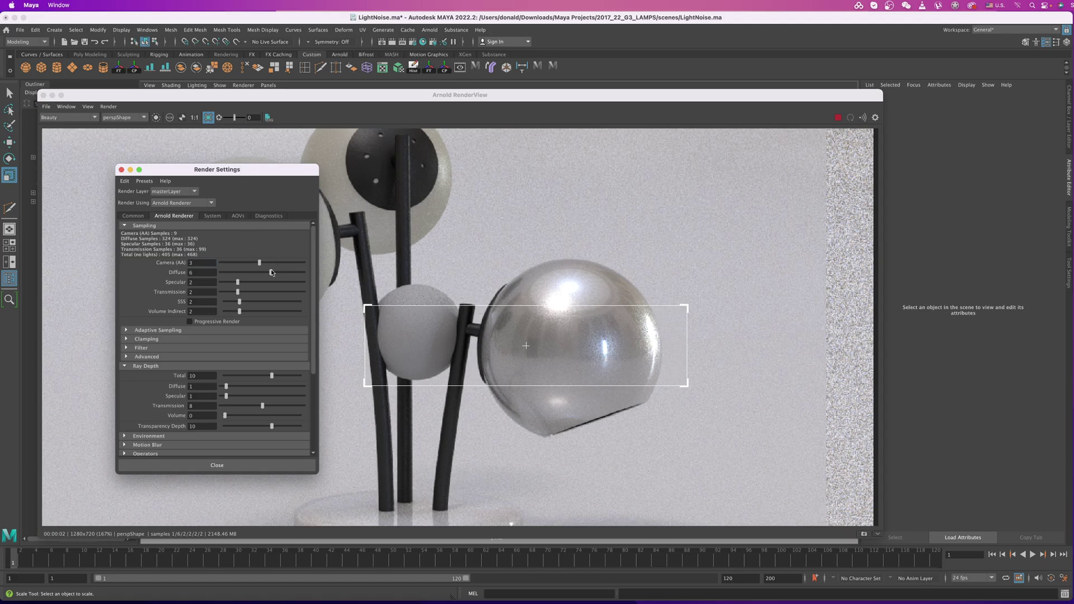
pyautogui.moveTo(271, 272); pyautogui.dragTo(238, 274)
# - Test a higher Camera (AA) sample value on the cropped area, and reset it to 3
pyautogui.moveTo(260, 264); pyautogui.dragTo(273, 263)
pyautogui.moveTo(273, 263)
pyautogui.mouseDown()
pyautogui.moveTo(247, 264)
pyautogui.moveTo(258, 266)
pyautogui.mouseUp()
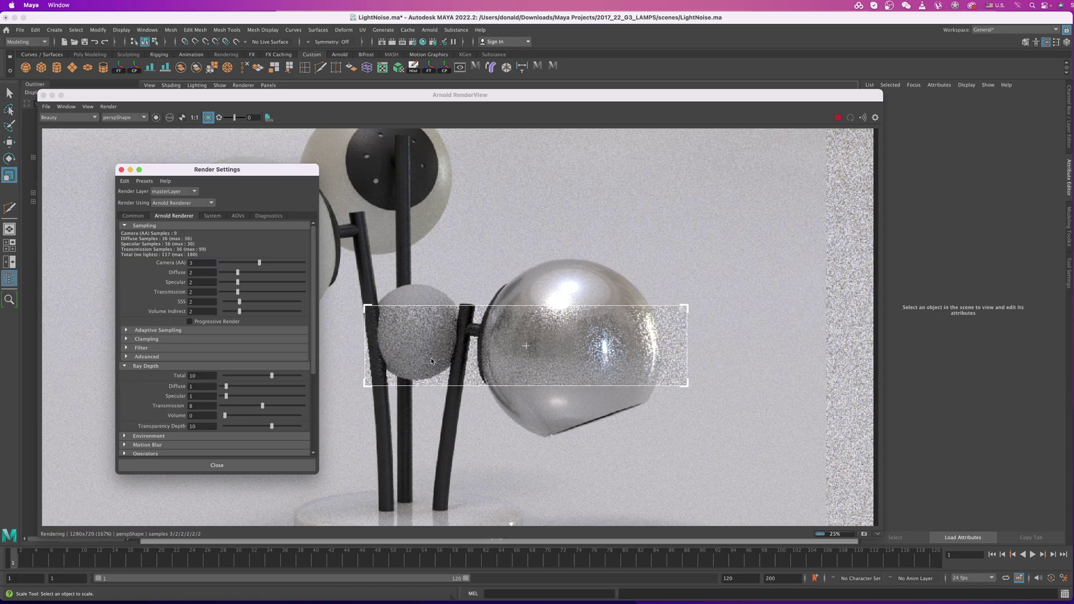
pyautogui.scroll(-3, 700, 429)
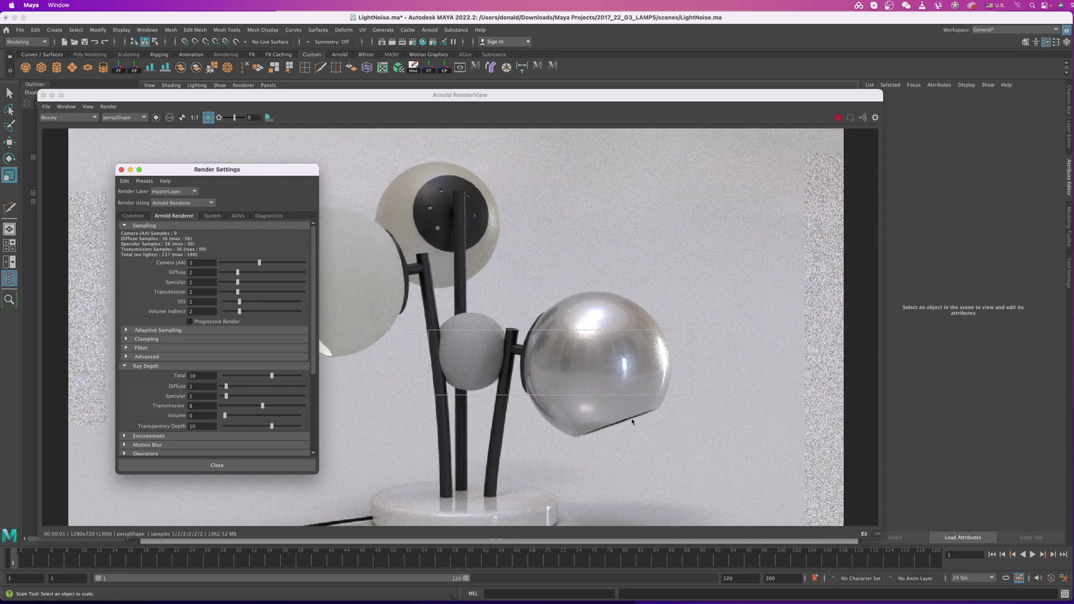
pyautogui.moveTo(596, 410); pyautogui.dragTo(598, 377, button='middle')
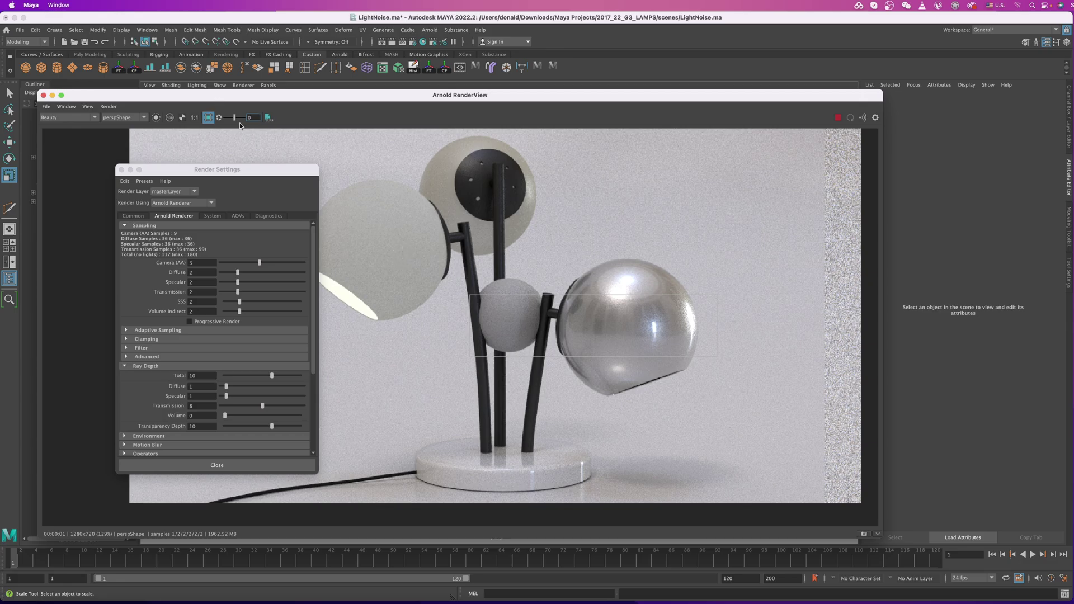
# - Clear the crop region around the metallic lampshade and crop the render to the white lampshade instead
pyautogui.click(498, 297)
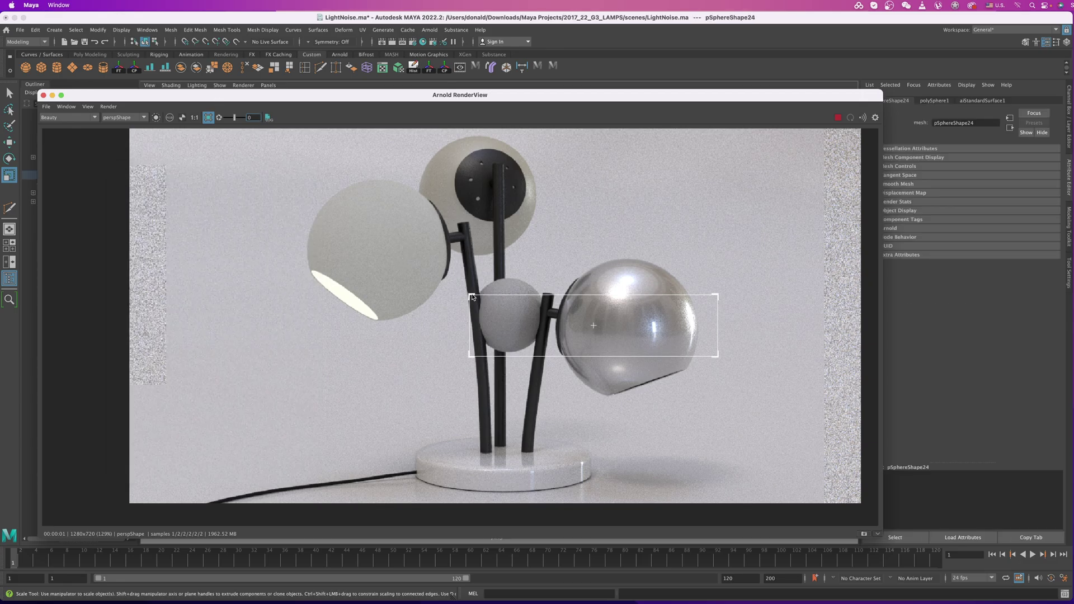
pyautogui.moveTo(474, 295)
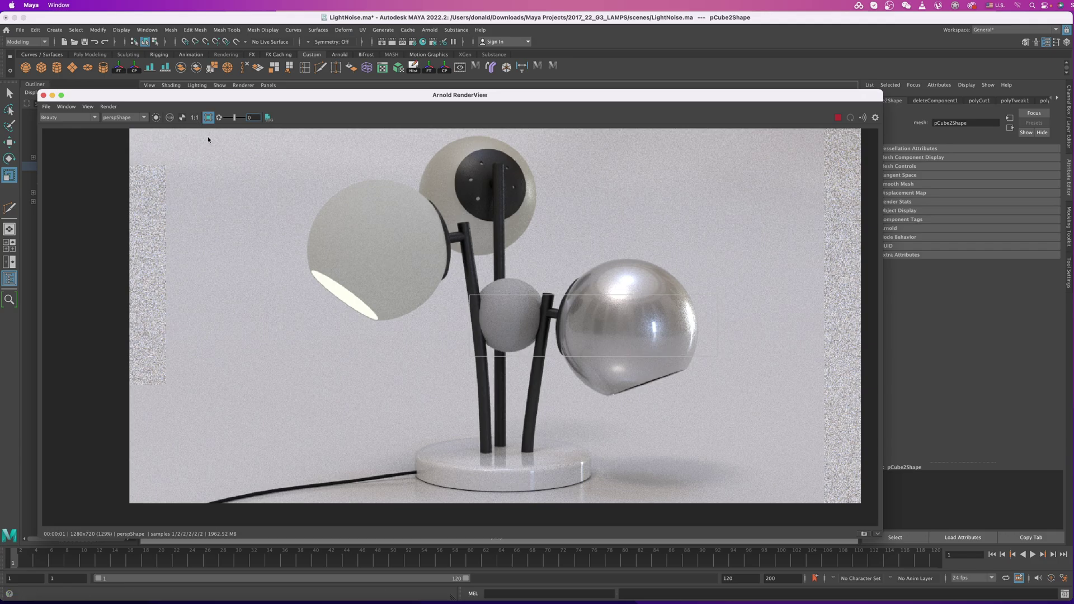
pyautogui.click(208, 117)
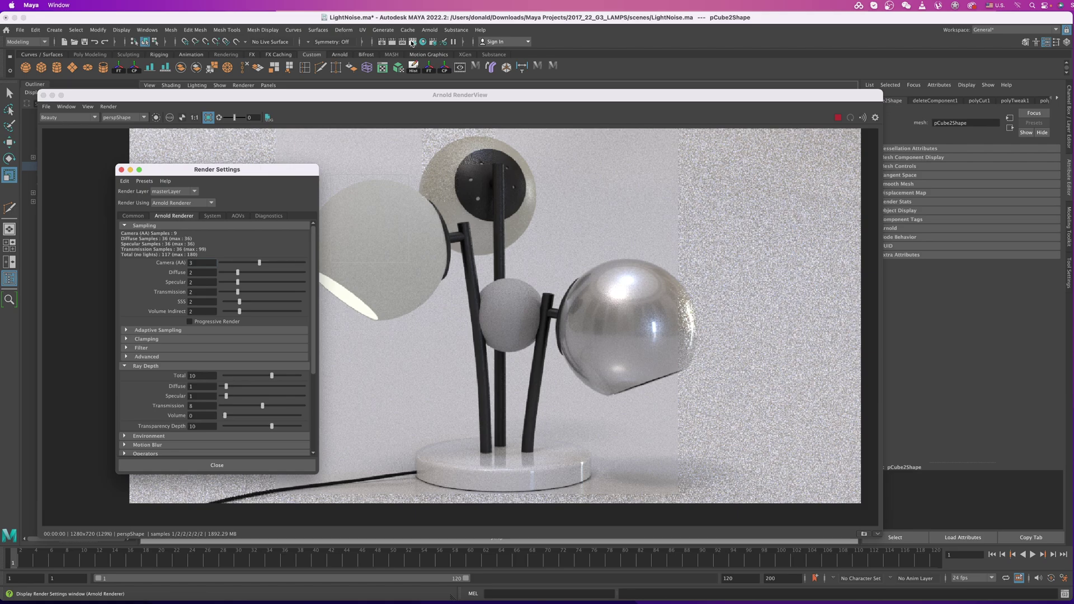
# - Test higher Diffuse and Specular samples on the white lampshade, and set both to 3
pyautogui.moveTo(223, 169); pyautogui.dragTo(220, 161)
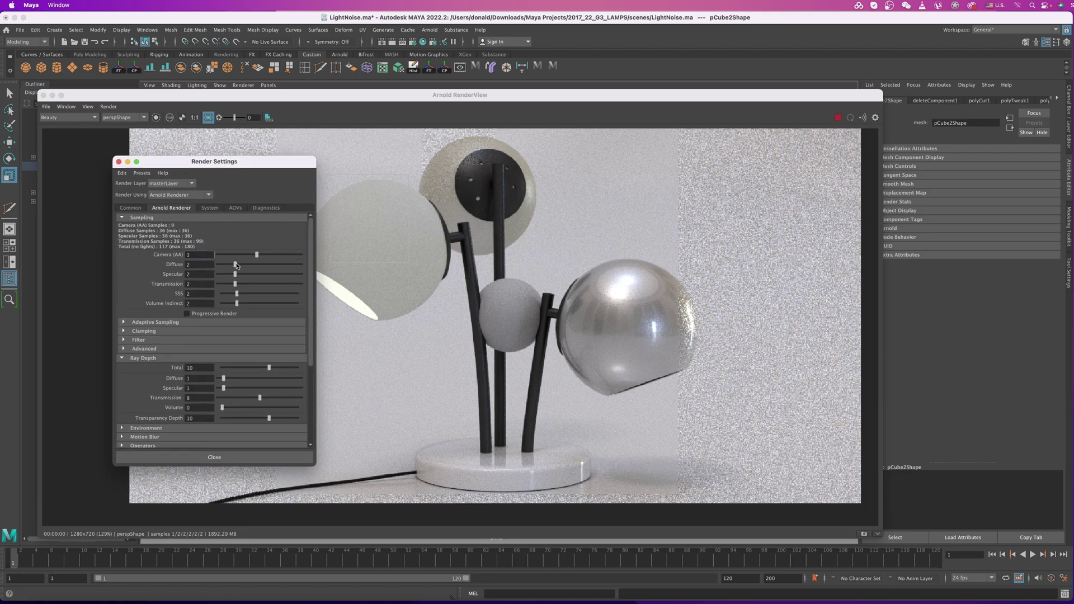
pyautogui.moveTo(236, 265); pyautogui.dragTo(259, 267)
pyautogui.moveTo(235, 274); pyautogui.dragTo(259, 274)
pyautogui.moveTo(260, 264); pyautogui.dragTo(243, 274)
# - Test SSS samples of 7 and Transmission samples of 4, and settle on SSS 2 and Transmission 3
pyautogui.moveTo(237, 294); pyautogui.dragTo(260, 295)
pyautogui.click(273, 294)
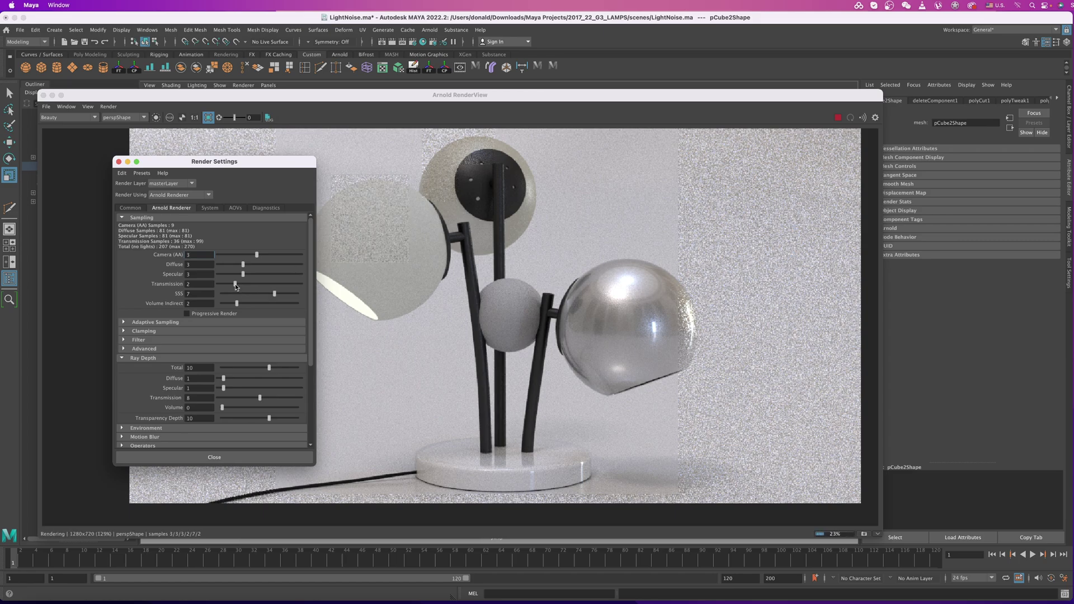
pyautogui.moveTo(235, 285); pyautogui.dragTo(250, 284)
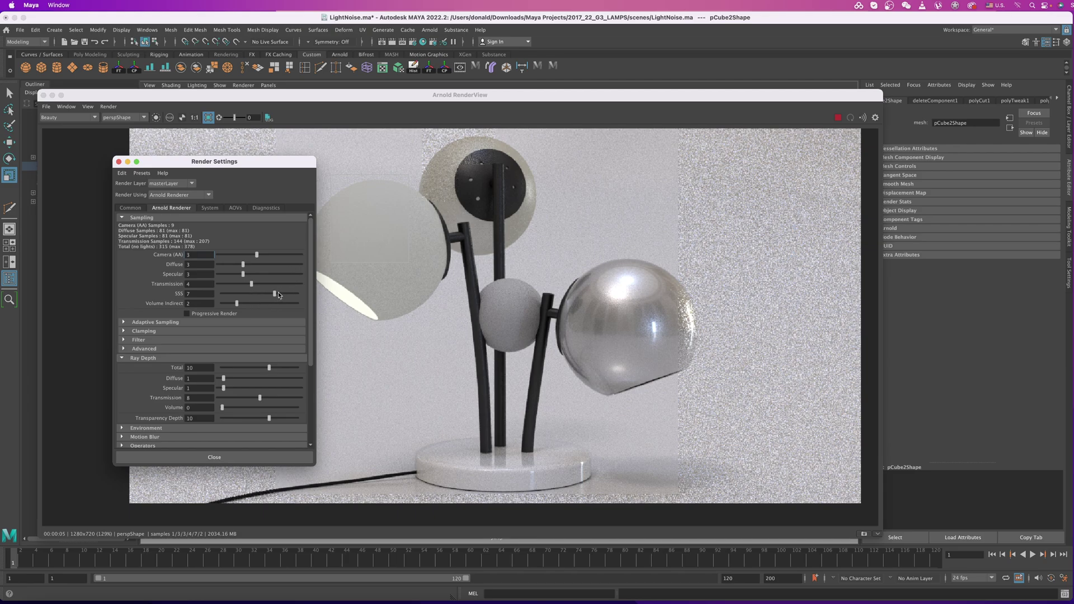
pyautogui.moveTo(274, 294); pyautogui.dragTo(243, 285)
# - Turn off cropping to render the full frame, and draw a new crop region over the floor shadow beside the lamp base
pyautogui.moveTo(670, 447); pyautogui.dragTo(637, 438, button='middle')
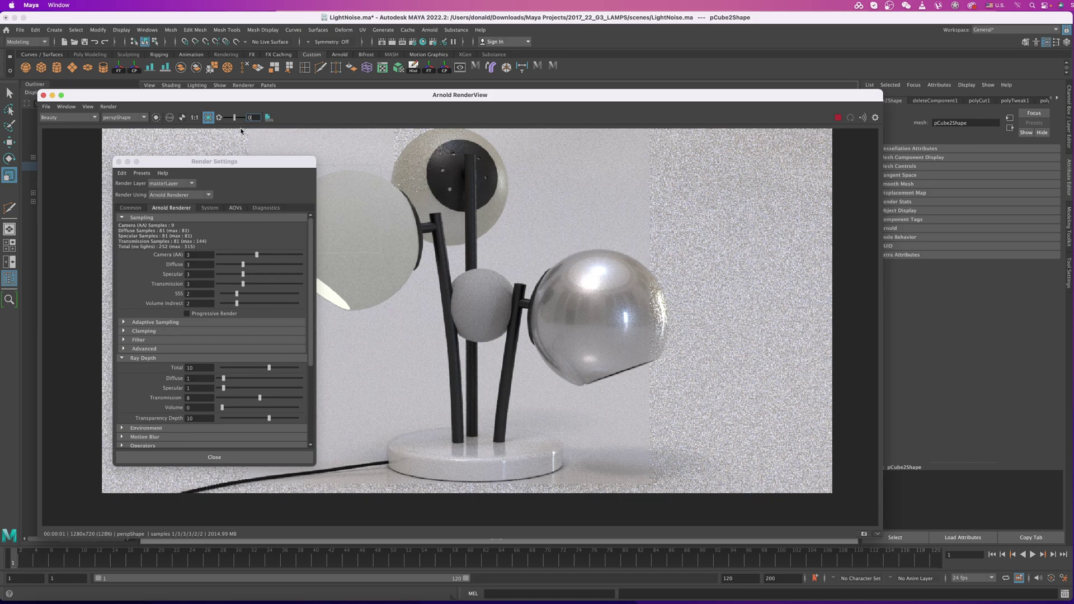
pyautogui.click(208, 117)
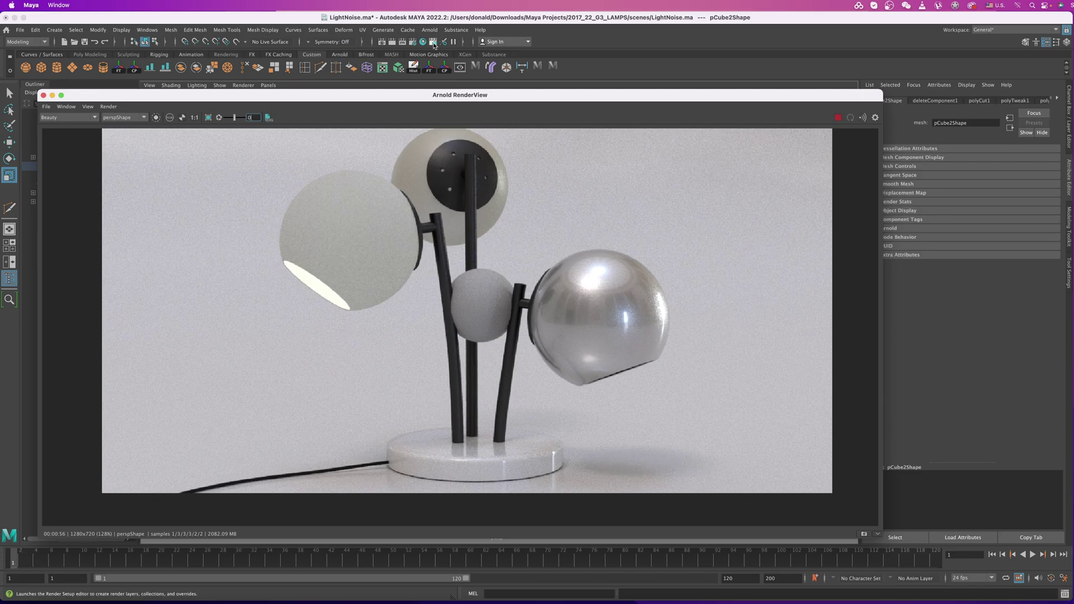
pyautogui.click(412, 43)
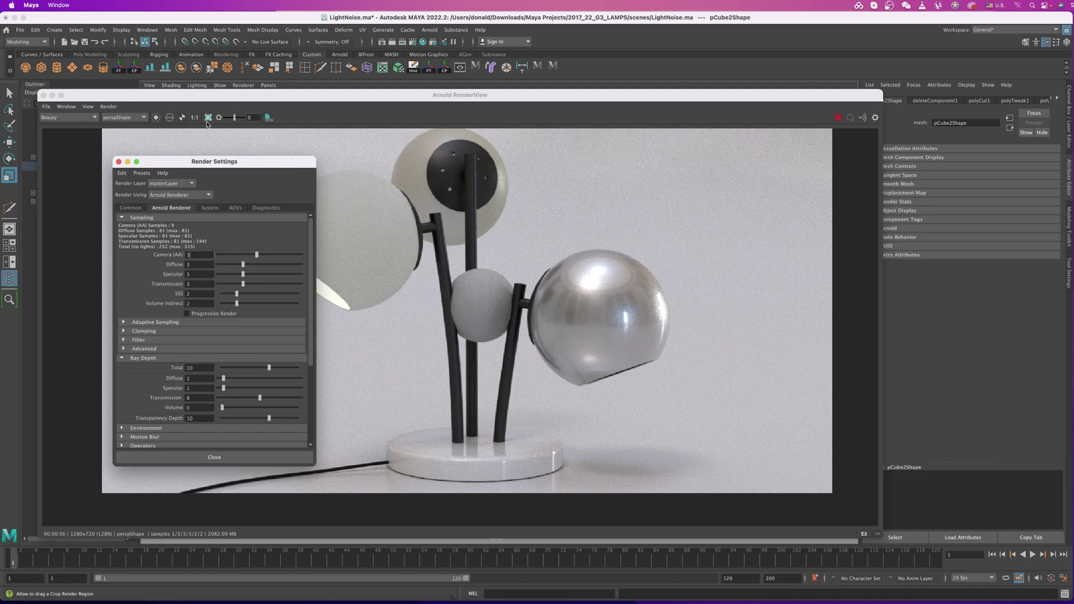
pyautogui.click(537, 422)
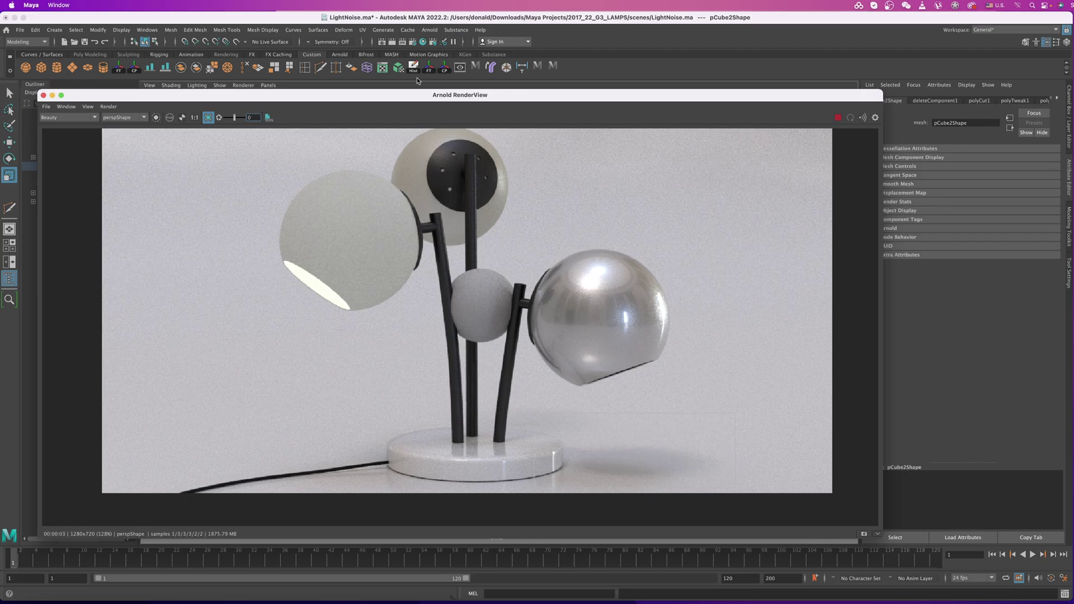
# - Test Diffuse samples of 8 on the cropped floor shadow, and settle on 4
pyautogui.click(412, 41)
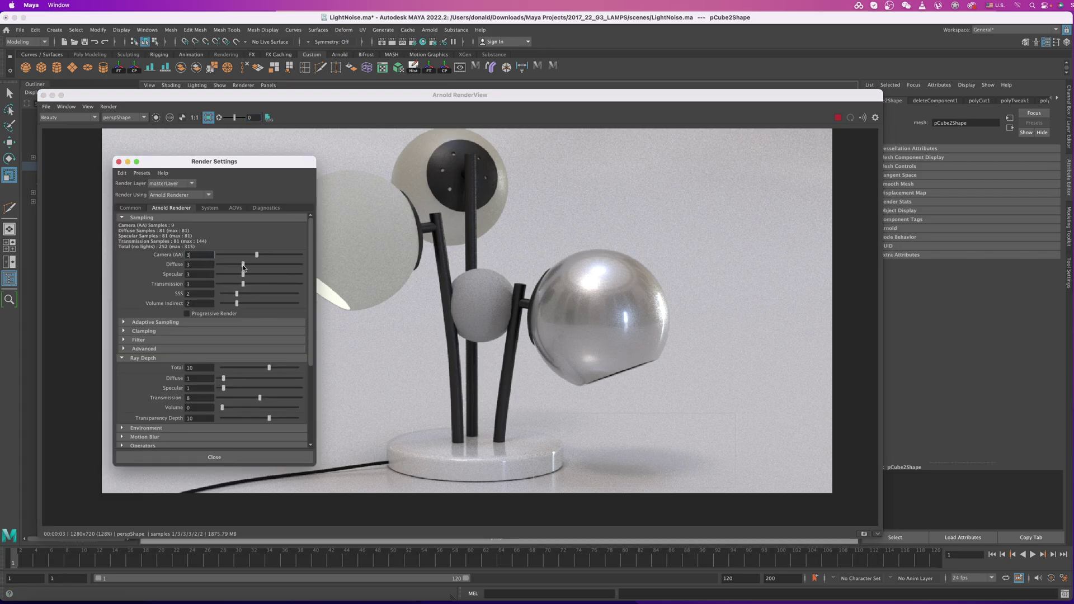
pyautogui.moveTo(243, 265); pyautogui.dragTo(281, 266)
pyautogui.keyDown('alt'); pyautogui.moveTo(617, 415); pyautogui.dragTo(699, 444, button='right'); pyautogui.keyUp('alt')
pyautogui.keyDown('alt'); pyautogui.moveTo(684, 434); pyautogui.dragTo(659, 382, button='middle'); pyautogui.keyUp('alt')
pyautogui.keyDown('alt'); pyautogui.moveTo(659, 381); pyautogui.dragTo(730, 438, button='right'); pyautogui.keyUp('alt')
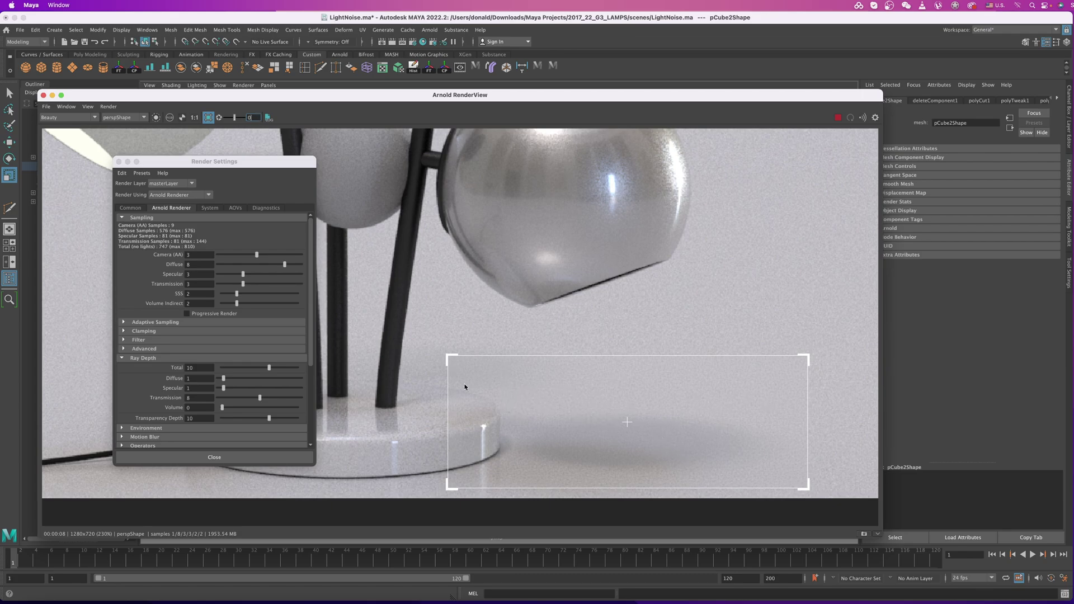
pyautogui.moveTo(285, 264); pyautogui.dragTo(253, 267)
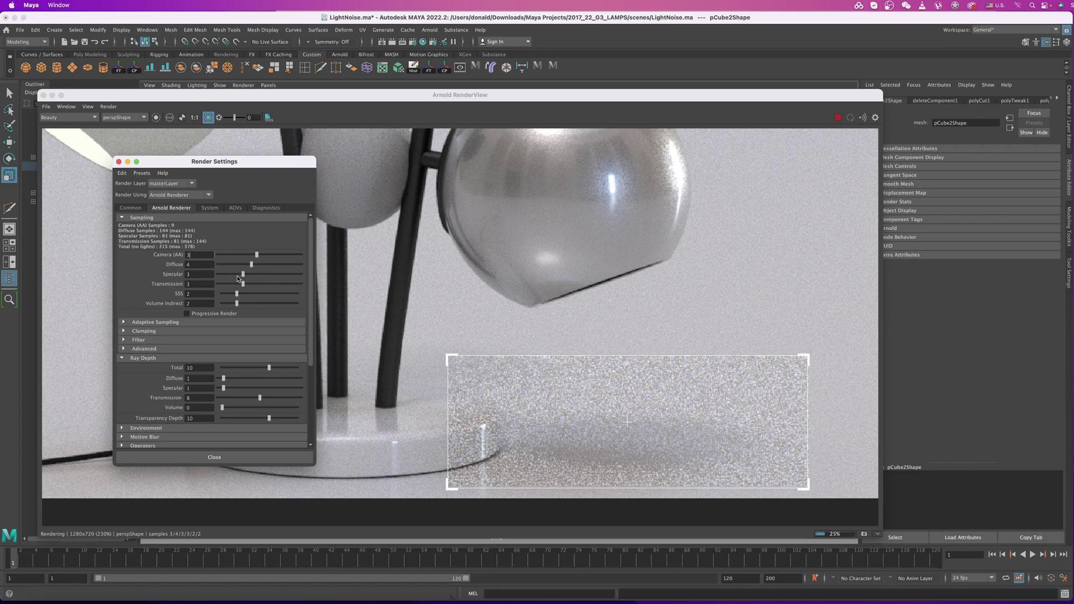
# - Test Specular samples of 7 on the floor shadow, settle on 4, and move the RenderView window to uncover the Outliner
pyautogui.moveTo(244, 274); pyautogui.dragTo(273, 280)
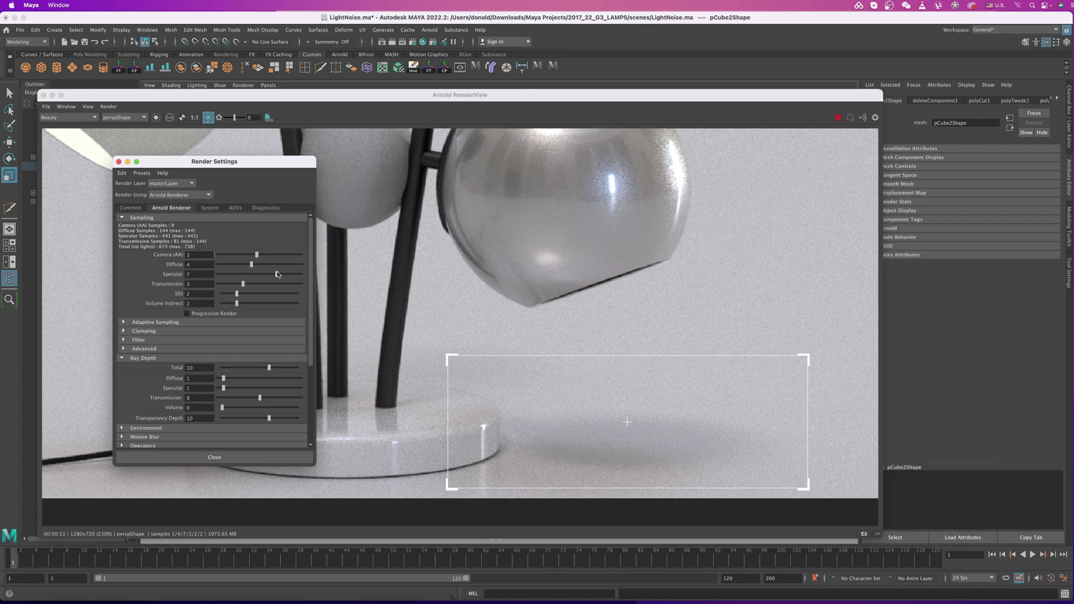
pyautogui.moveTo(278, 276); pyautogui.dragTo(249, 275)
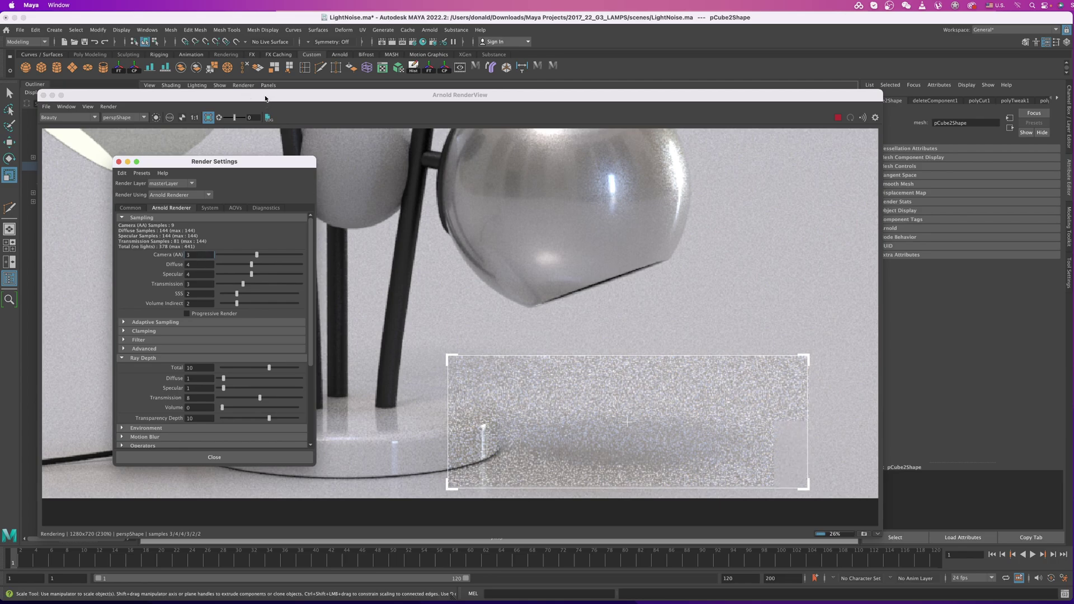
pyautogui.moveTo(265, 98); pyautogui.dragTo(338, 96)
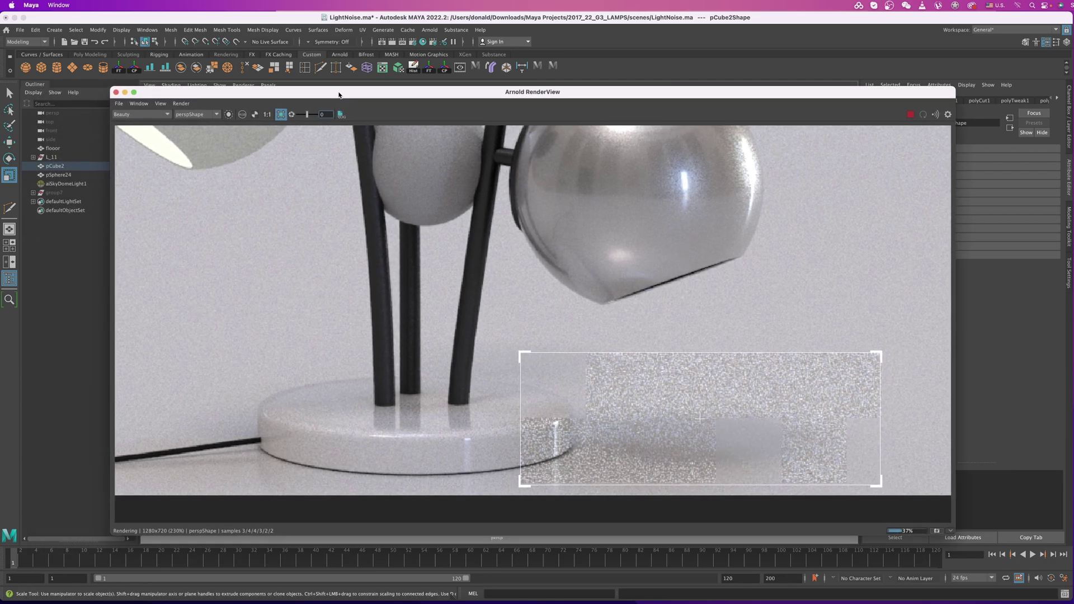
# - Select aiSkyDomeLight1, move the RenderView window to uncover its attributes, and set the light's Samples to 5
pyautogui.click(70, 184)
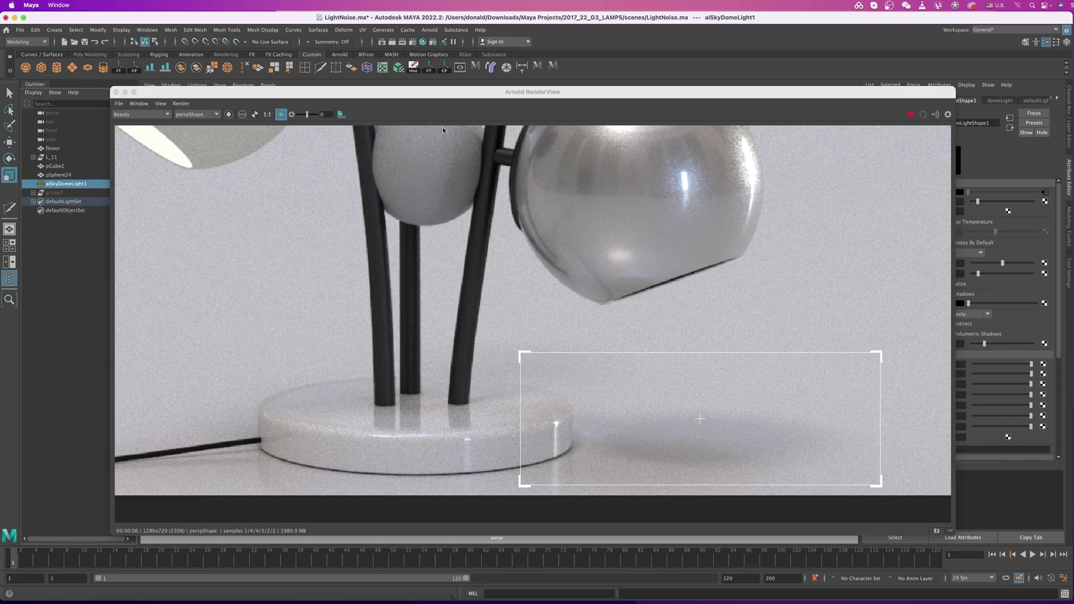
pyautogui.moveTo(696, 94); pyautogui.dragTo(660, 79)
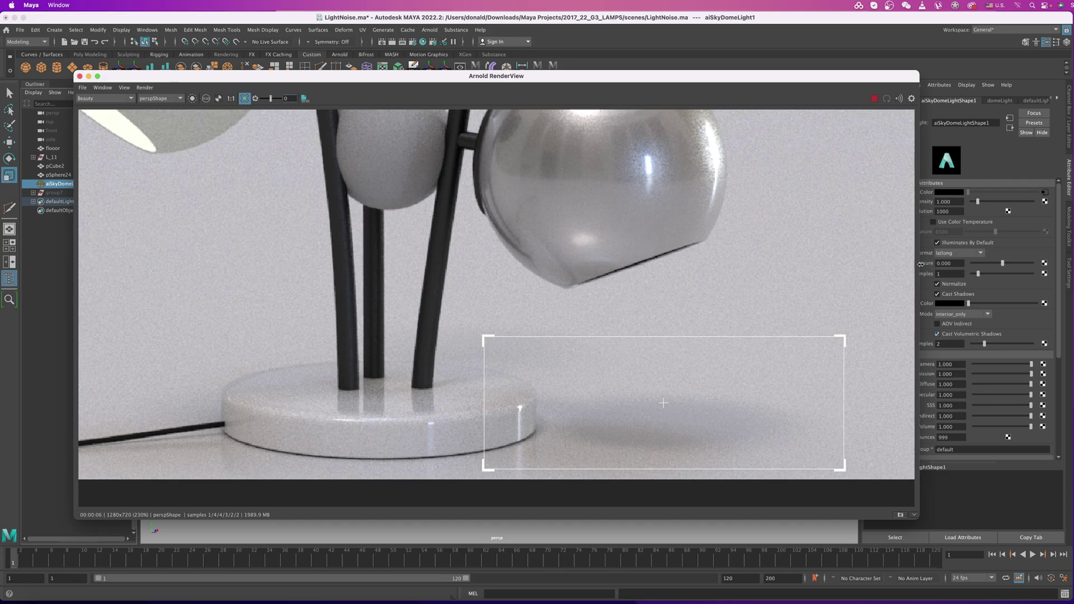
pyautogui.moveTo(785, 76); pyautogui.dragTo(741, 75)
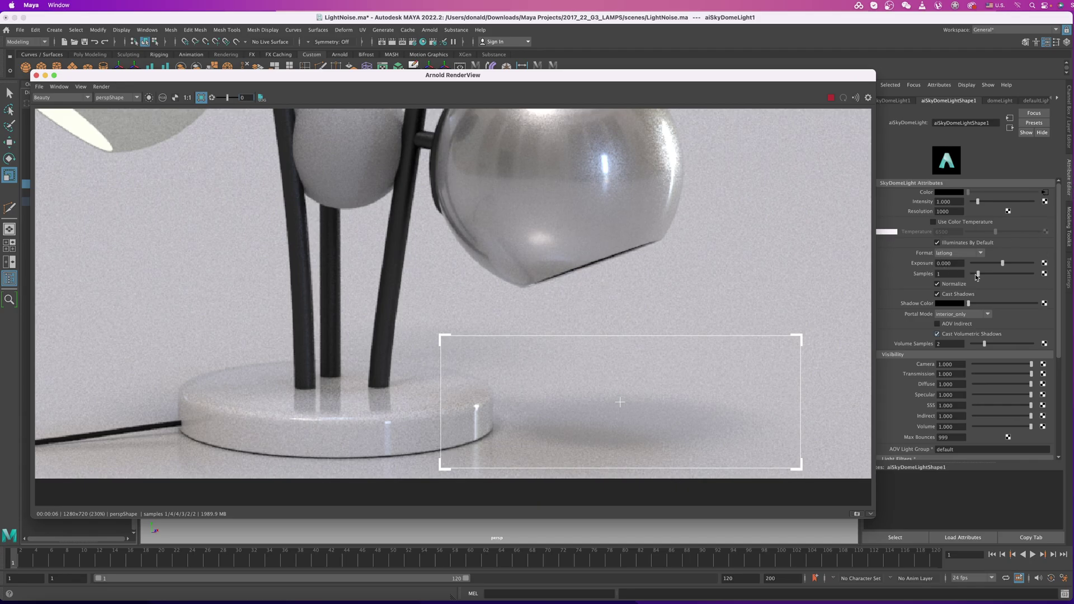
pyautogui.moveTo(979, 277); pyautogui.dragTo(1002, 276)
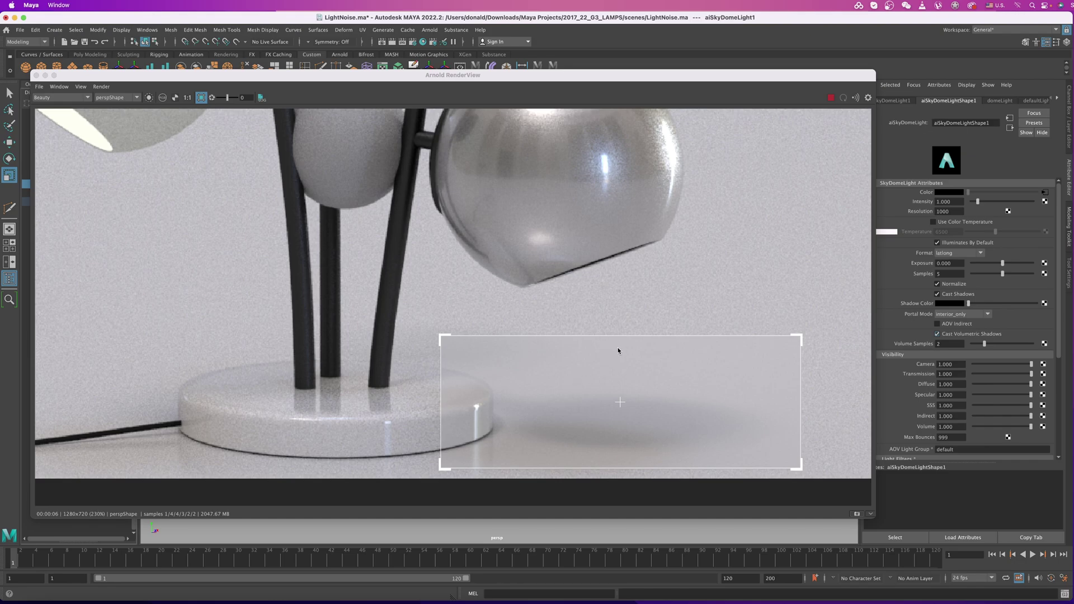
# - Turn off cropping to render the full frame, stop the render, and set the skydome light's Samples to 1
pyautogui.scroll(-5, 559, 318)
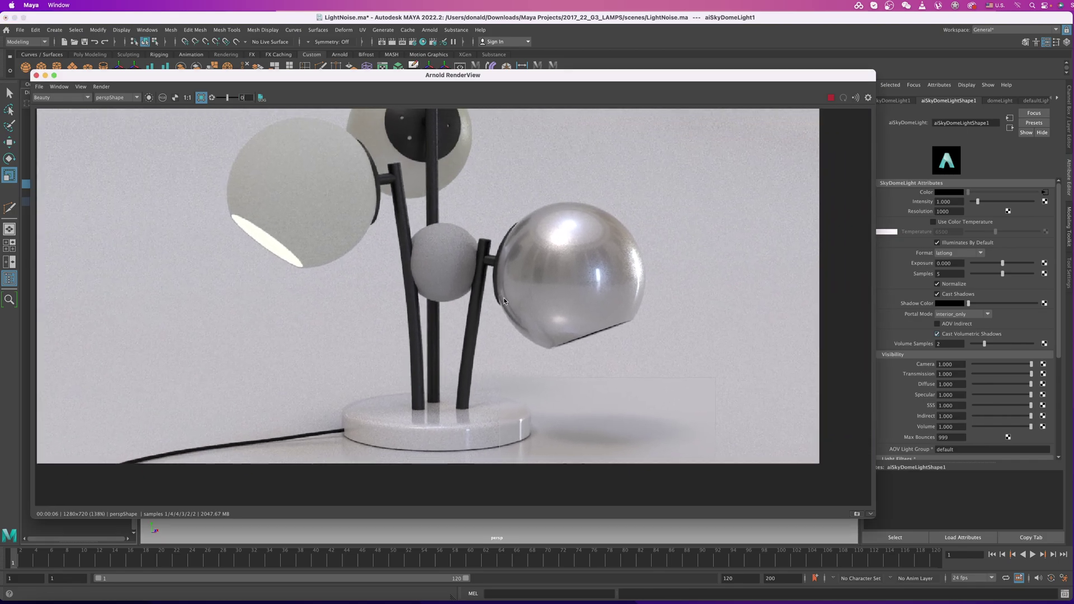
pyautogui.moveTo(504, 301); pyautogui.dragTo(535, 365, button='middle')
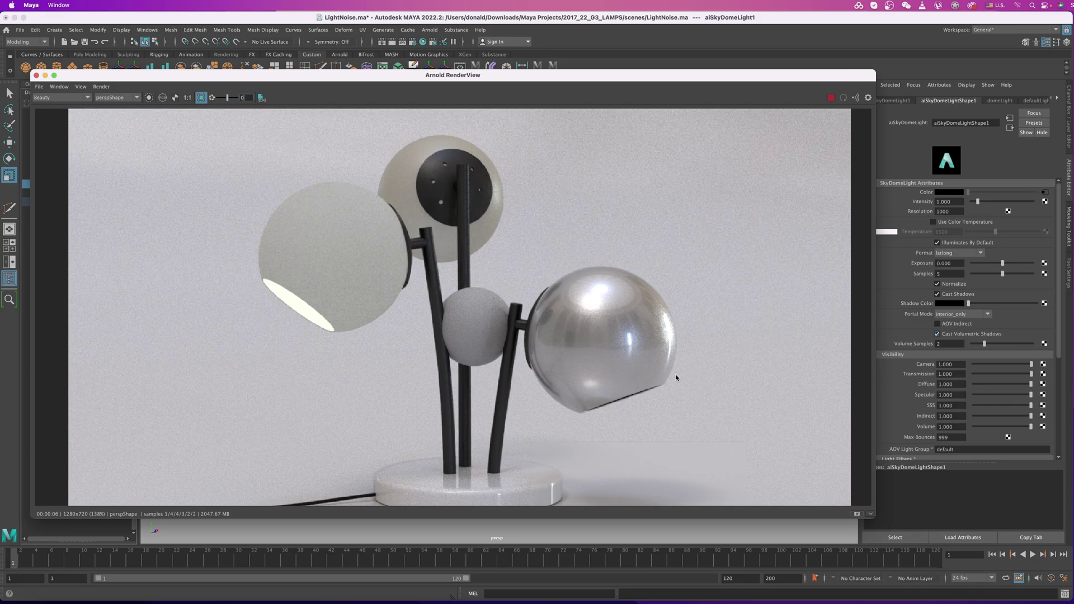
pyautogui.scroll(3, 403, 257)
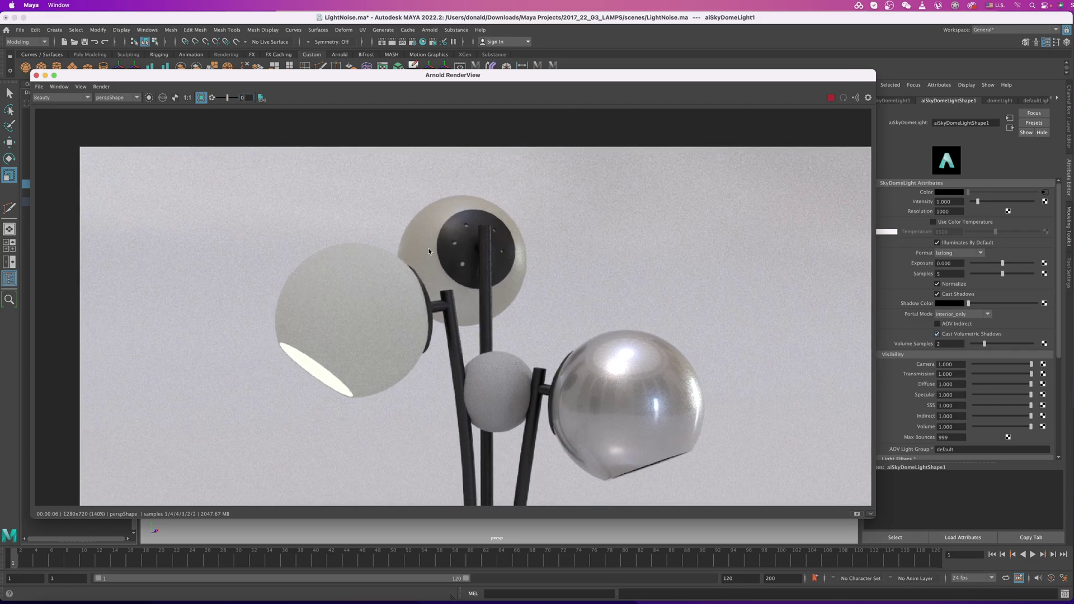
pyautogui.scroll(3, 403, 256)
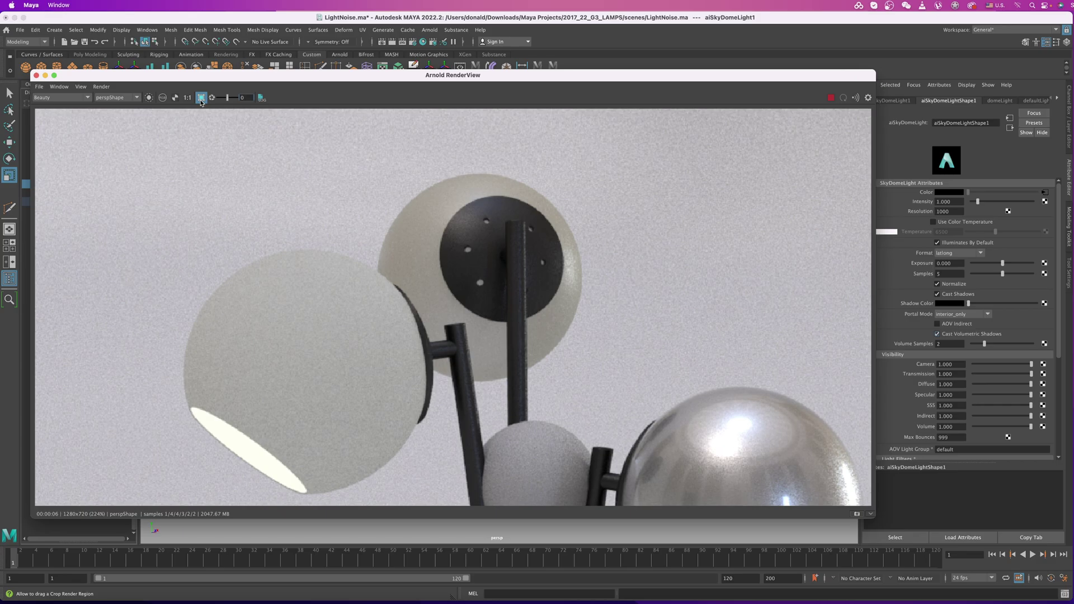
pyautogui.click(201, 98)
pyautogui.click(830, 97)
pyautogui.moveTo(1003, 276); pyautogui.dragTo(979, 276)
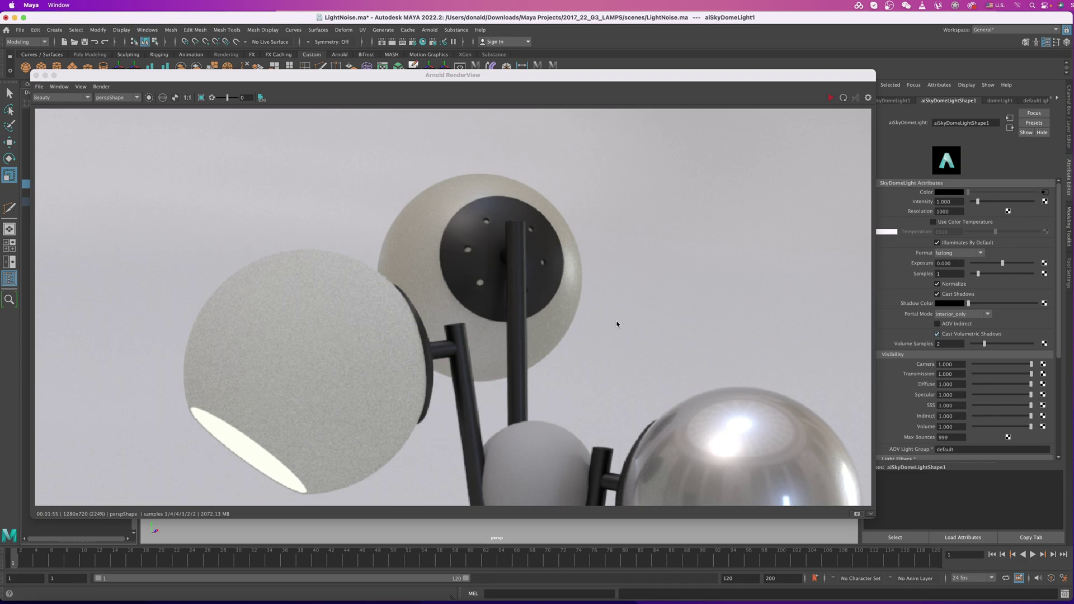
# - Draw a crop region over the rear lampshade and the joint of the white shade, and restart the render
pyautogui.click(201, 98)
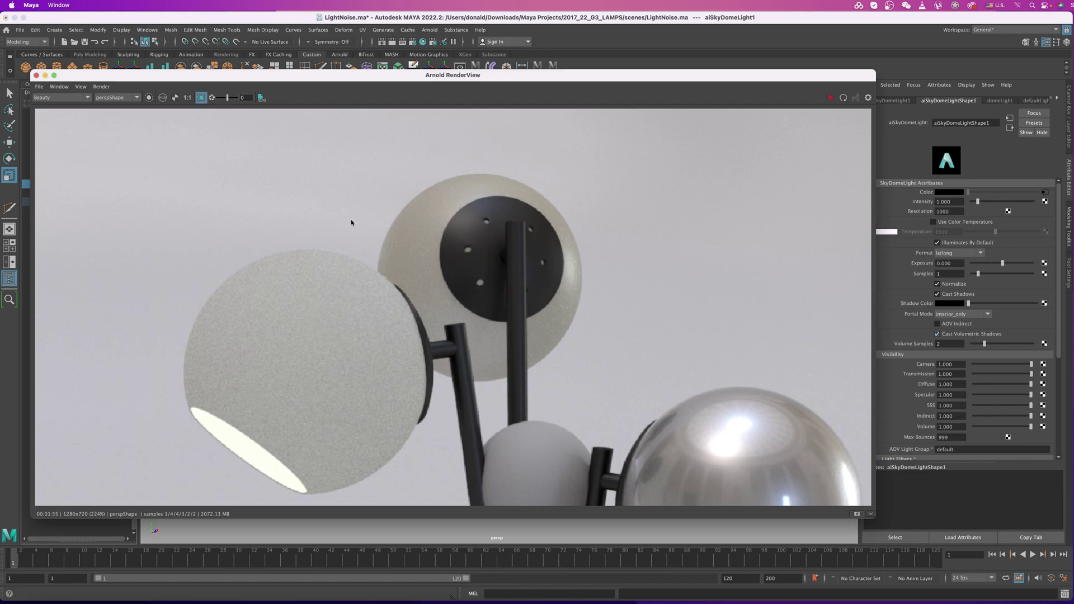
pyautogui.moveTo(418, 295); pyautogui.dragTo(537, 450)
pyautogui.click(413, 42)
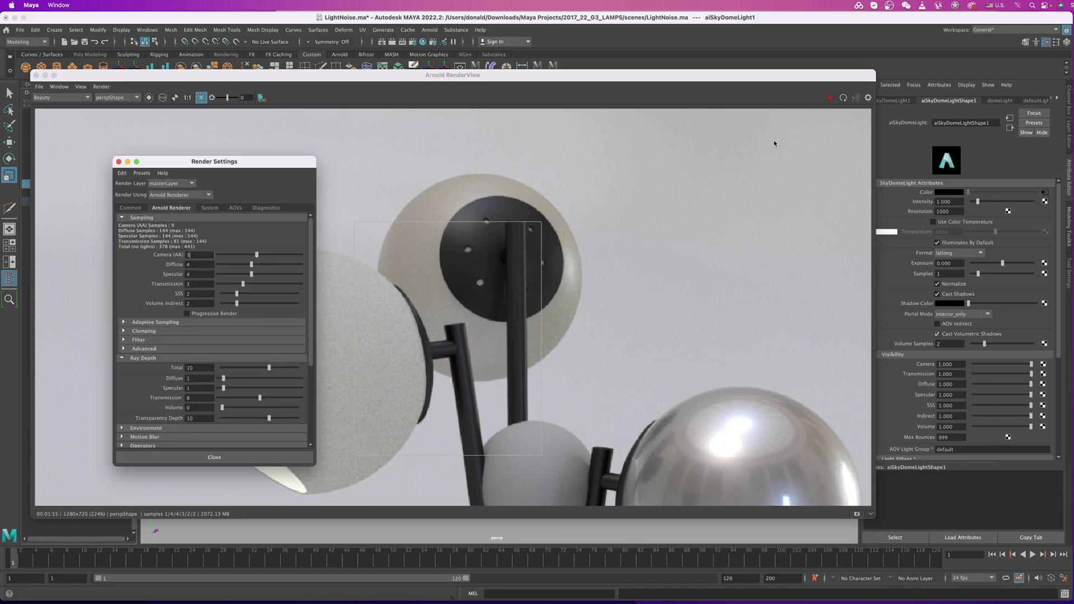
pyautogui.click(830, 98)
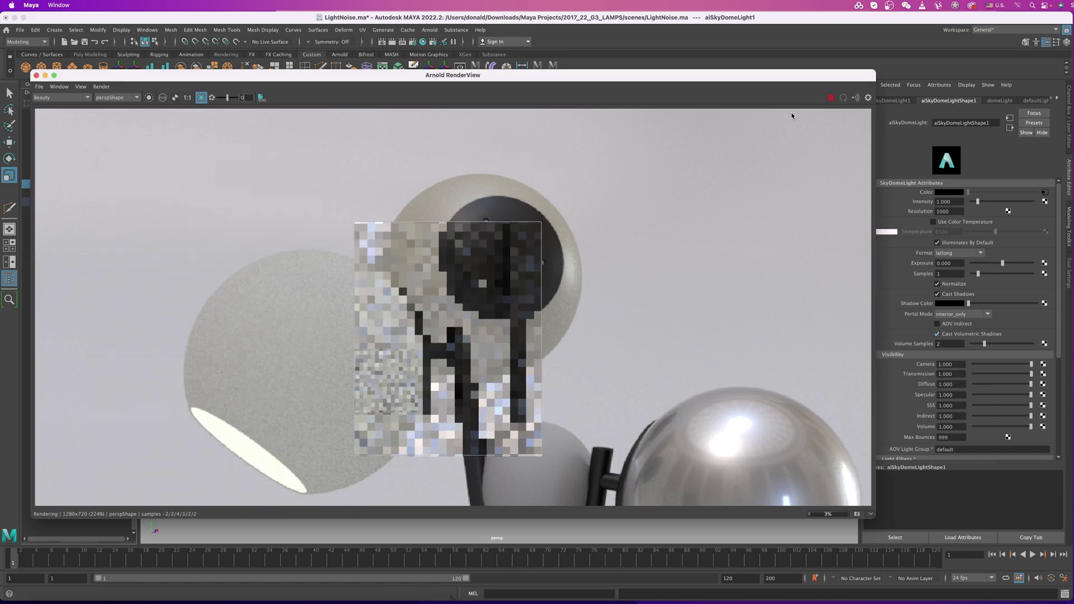
# - Test Diffuse samples of 6 and 7 on the cropped lampshades, and settle on 3
pyautogui.click(413, 42)
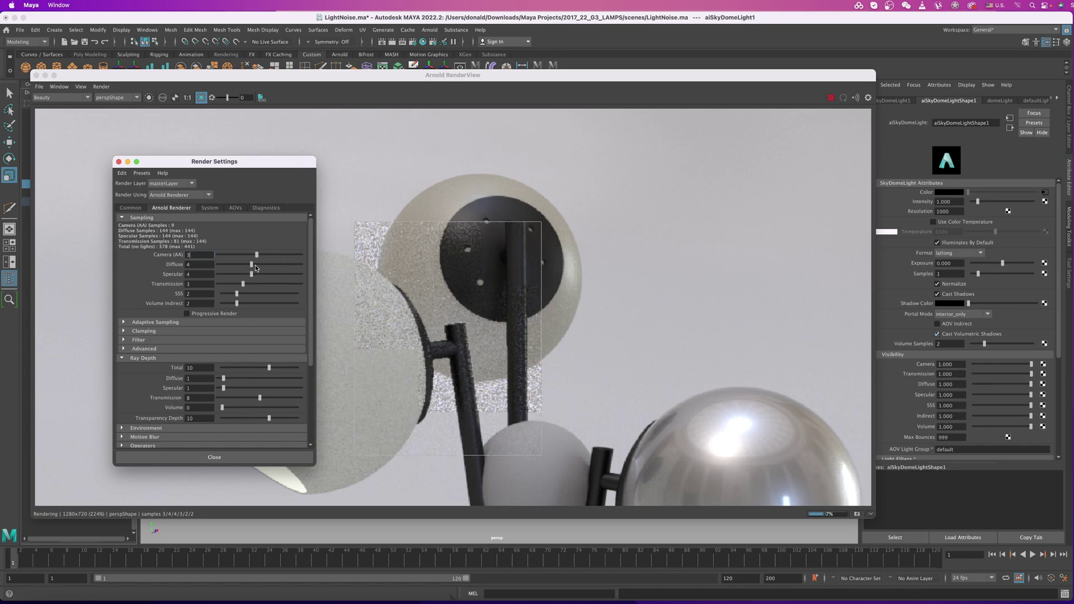
pyautogui.moveTo(251, 267); pyautogui.dragTo(268, 266)
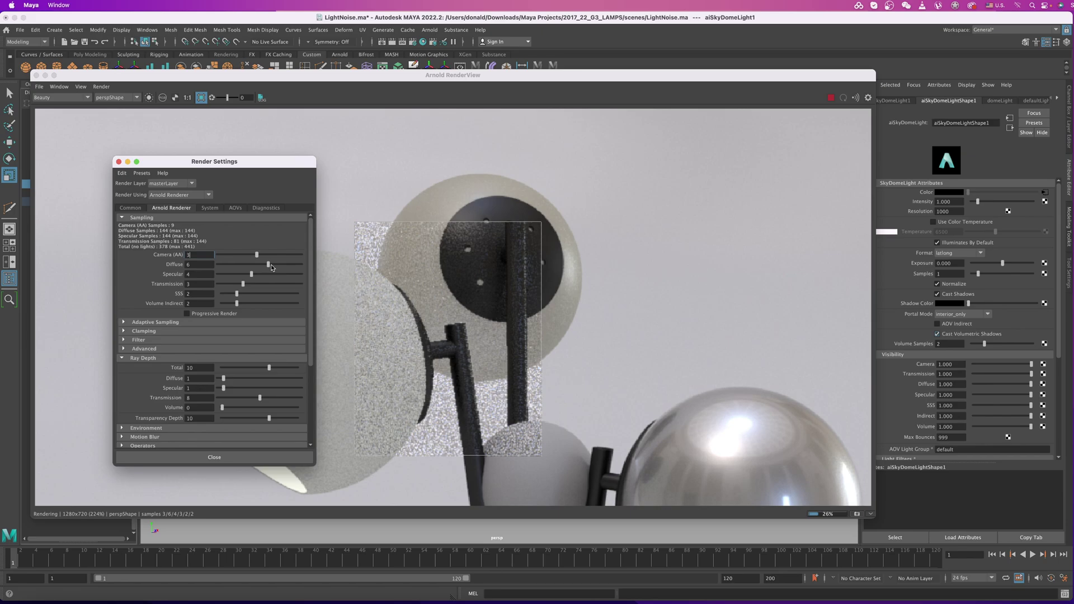
pyautogui.moveTo(271, 267); pyautogui.dragTo(274, 267)
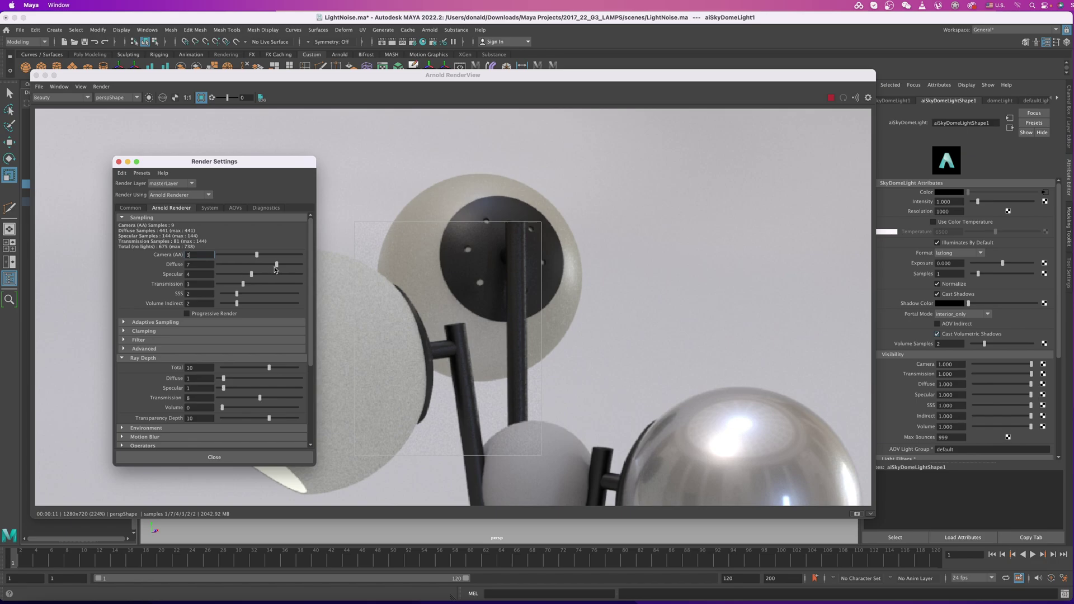
pyautogui.moveTo(277, 264); pyautogui.dragTo(243, 267)
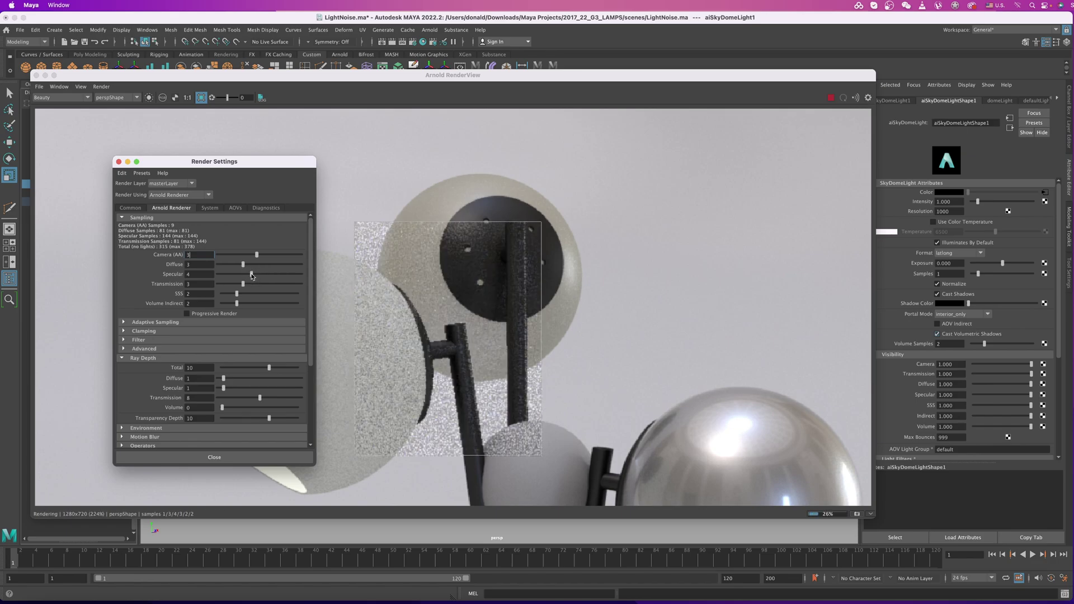
# - Test Specular samples of 5 and Transmission samples of 2, 4 and 6, settle on 3 for both, and set SSS samples to 8
pyautogui.moveTo(252, 275); pyautogui.dragTo(260, 276)
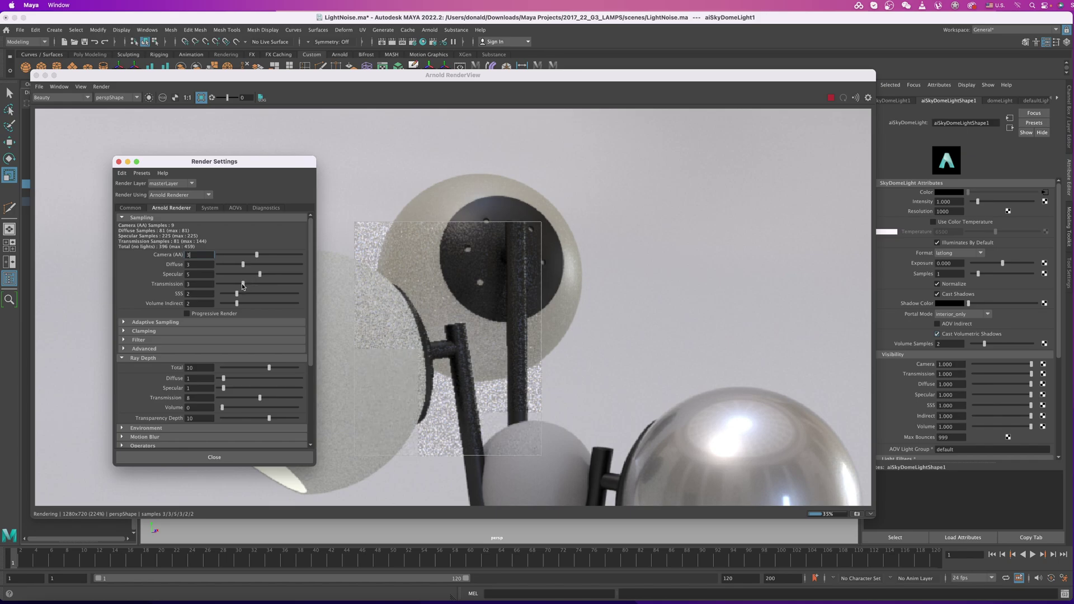
pyautogui.moveTo(237, 284); pyautogui.dragTo(235, 284)
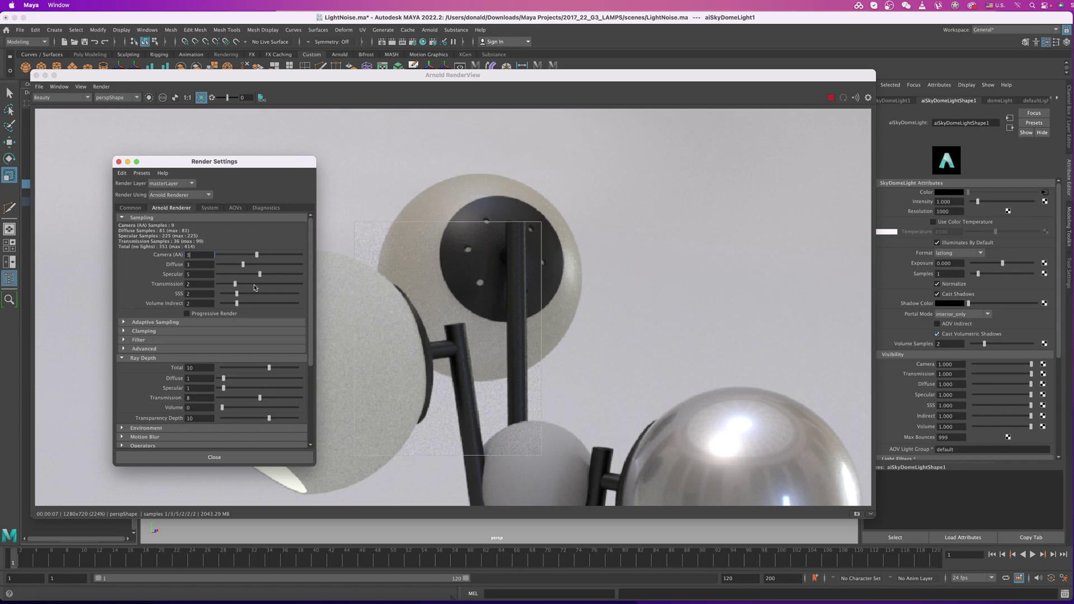
pyautogui.moveTo(258, 273)
pyautogui.mouseDown()
pyautogui.moveTo(242, 274)
pyautogui.moveTo(250, 288)
pyautogui.mouseUp()
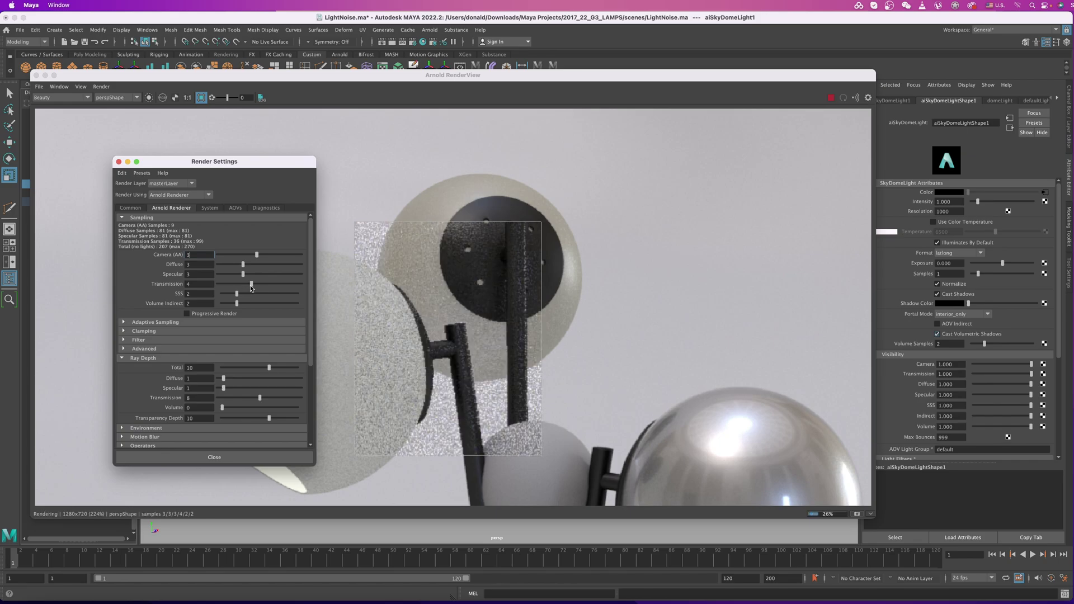
pyautogui.moveTo(251, 287); pyautogui.dragTo(269, 287)
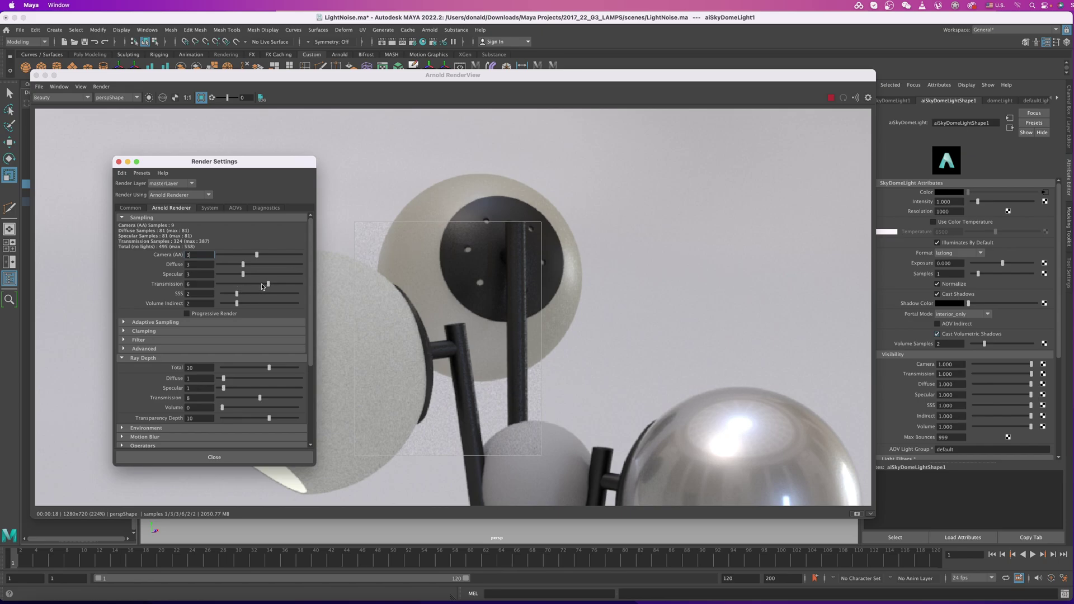
pyautogui.moveTo(268, 284)
pyautogui.mouseDown()
pyautogui.moveTo(242, 284)
pyautogui.moveTo(244, 293)
pyautogui.moveTo(282, 296)
pyautogui.mouseUp()
# - Turn off cropping to render the whole lamp, and narrow the RenderView window around the image
pyautogui.scroll(-5, 595, 345)
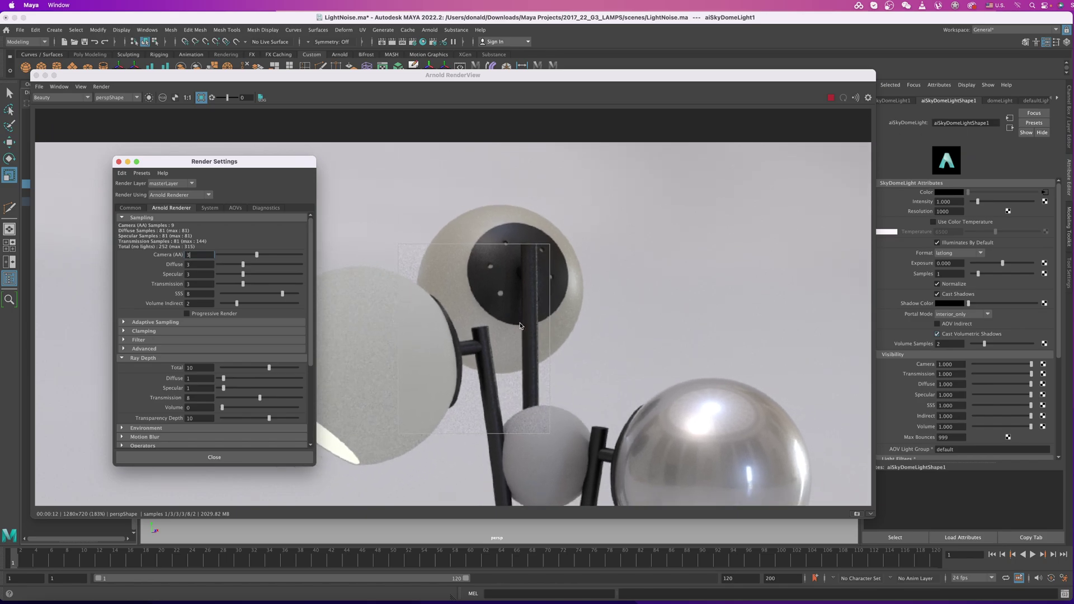
pyautogui.scroll(-3, 546, 326)
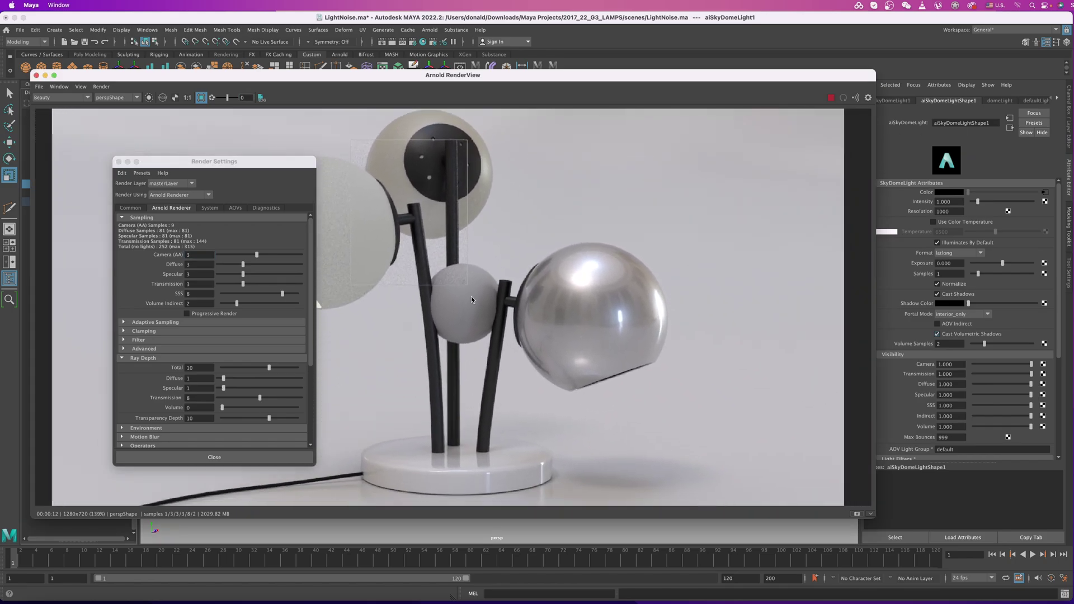
pyautogui.scroll(-2, 509, 322)
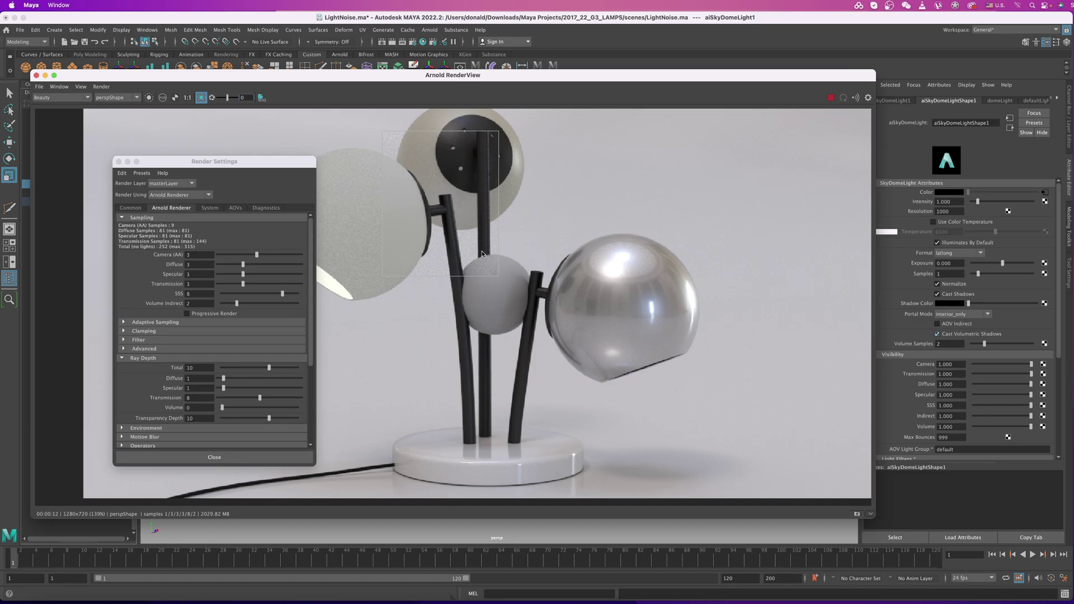
pyautogui.click(202, 98)
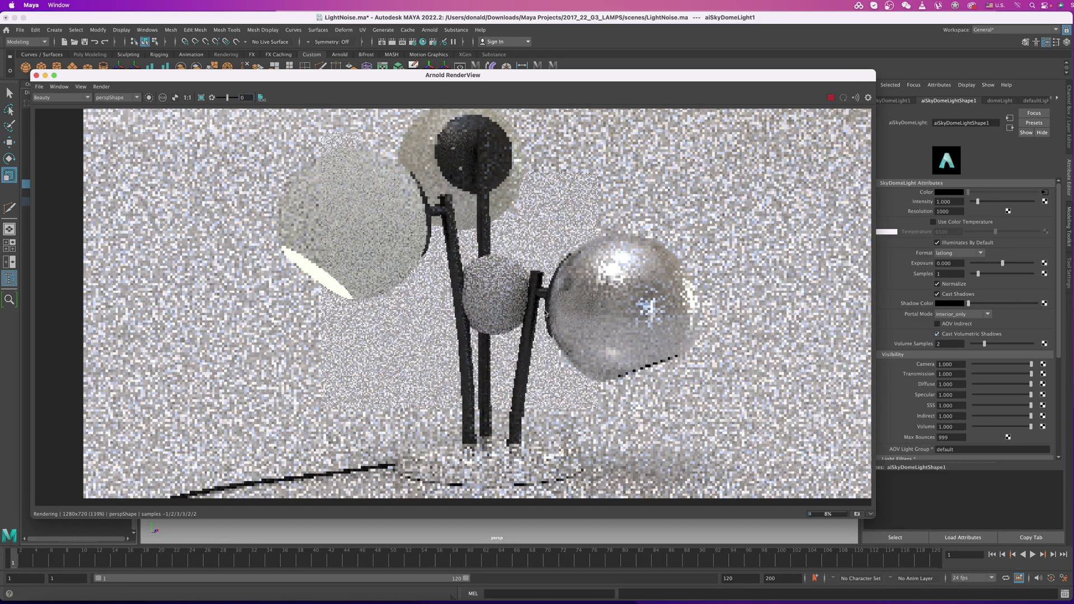
pyautogui.keyDown('alt'); pyautogui.moveTo(576, 313); pyautogui.dragTo(475, 283, button='right'); pyautogui.keyUp('alt')
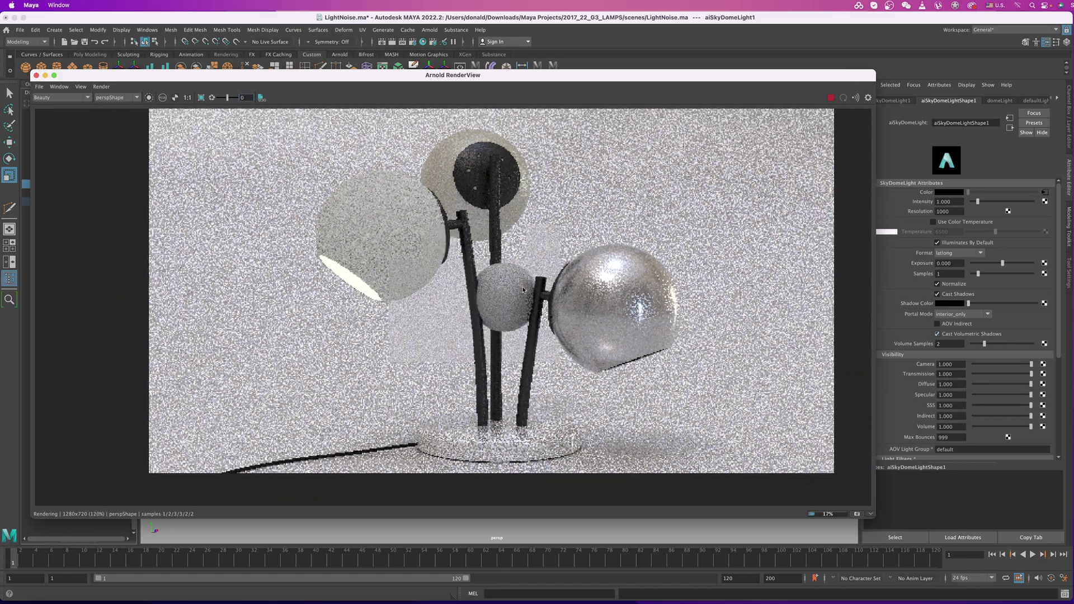
pyautogui.keyDown('alt'); pyautogui.moveTo(523, 285); pyautogui.dragTo(489, 308, button='middle'); pyautogui.keyUp('alt')
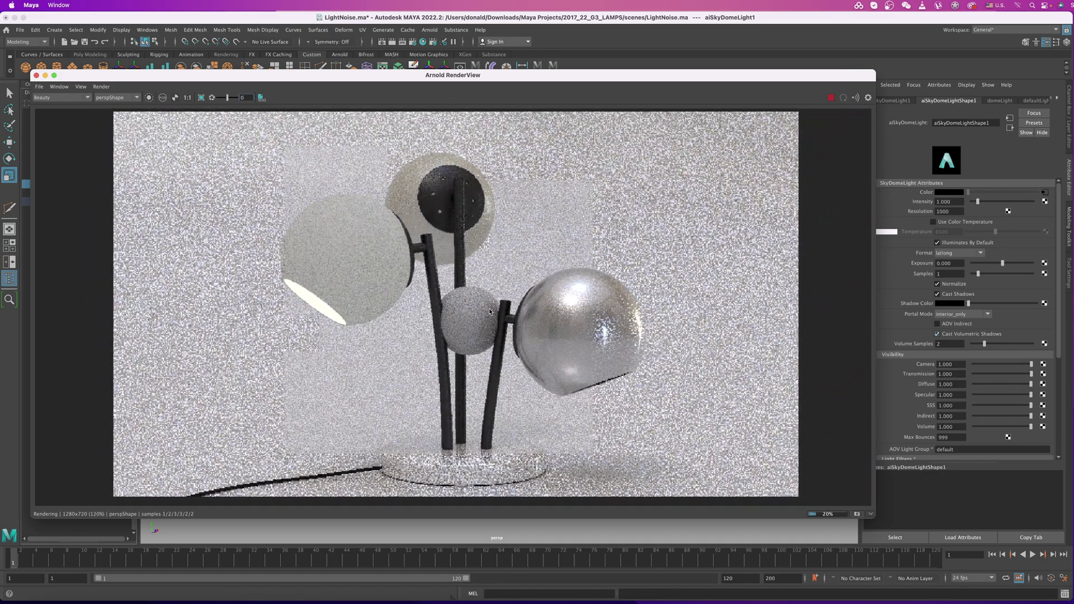
pyautogui.keyDown('alt'); pyautogui.moveTo(503, 308); pyautogui.dragTo(519, 309, button='right'); pyautogui.keyUp('alt')
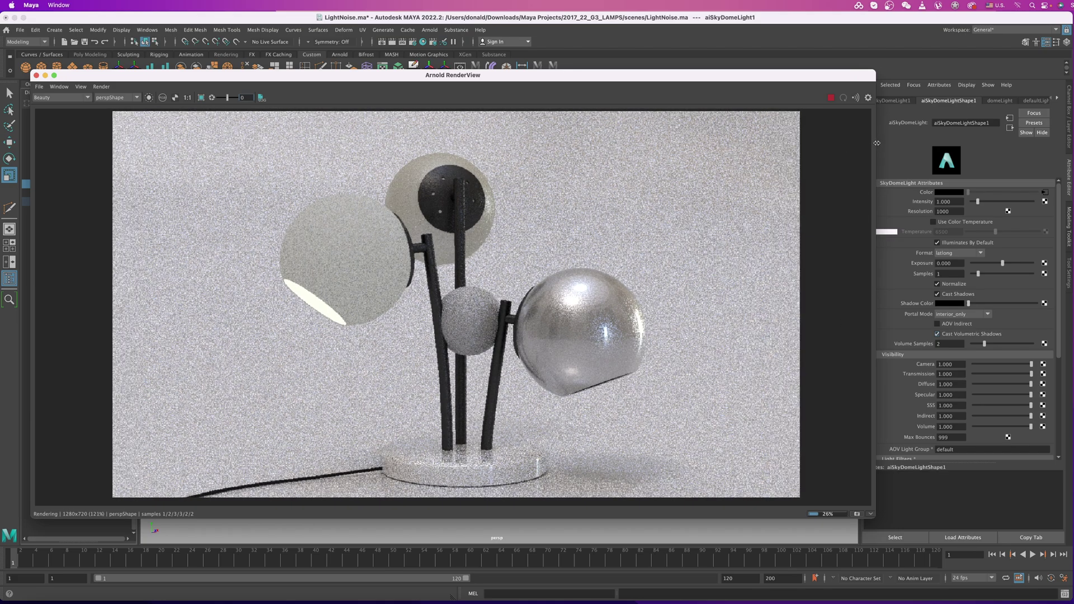
pyautogui.moveTo(875, 142); pyautogui.dragTo(728, 153)
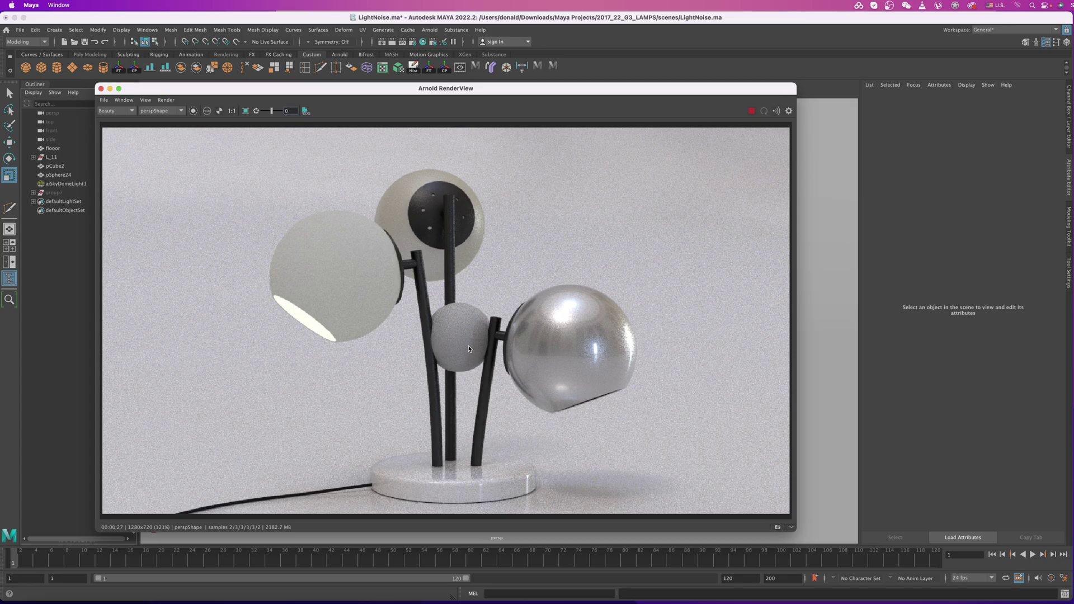
# - Review the Arnold sampling values in the Render Settings alongside the attributes of aiSkyDomeLight1
pyautogui.click(413, 42)
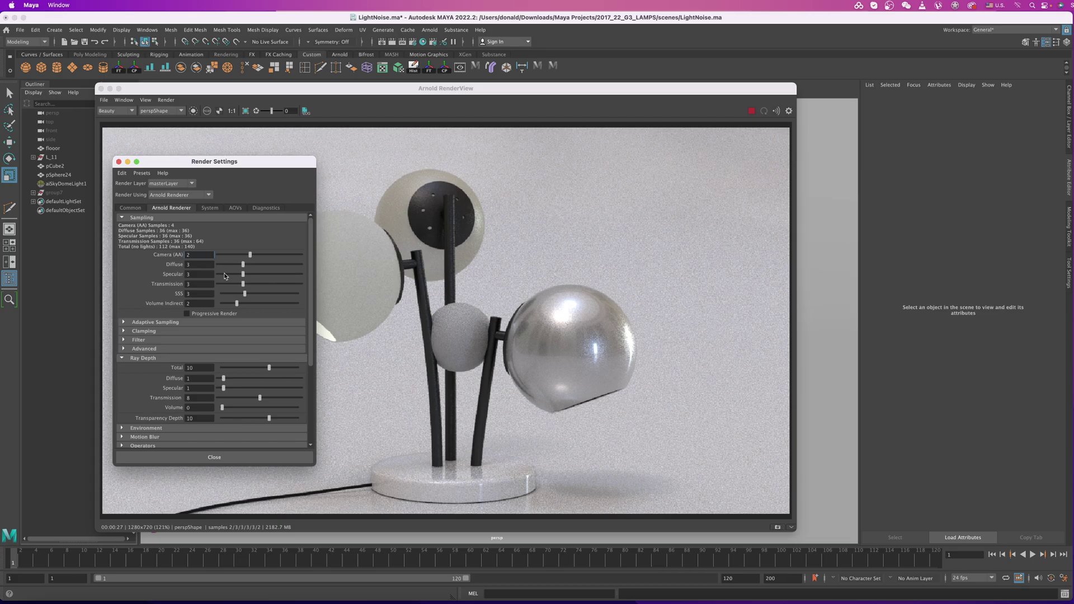
pyautogui.click(81, 185)
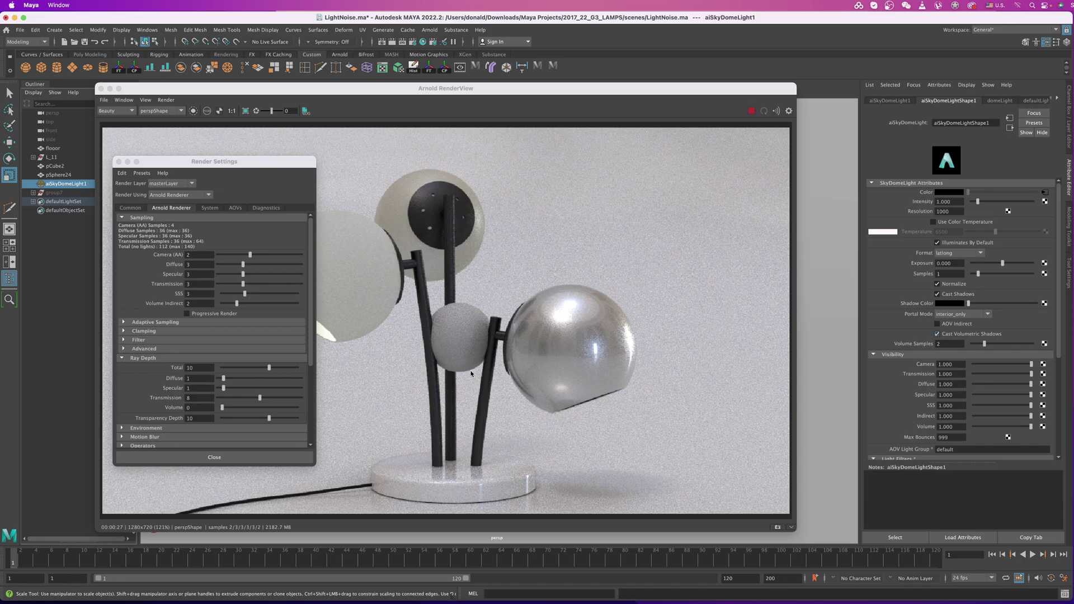
pyautogui.click(413, 42)
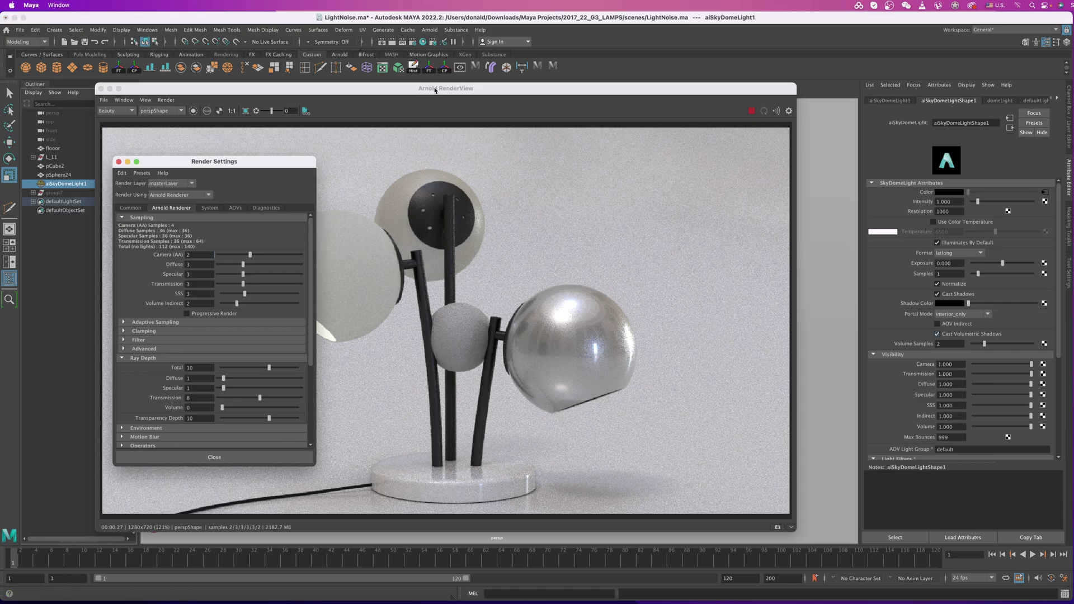
# - Select the diffuse_direct and diffuse_indirect AOVs among the available AOVs in the Render Settings
pyautogui.click(236, 208)
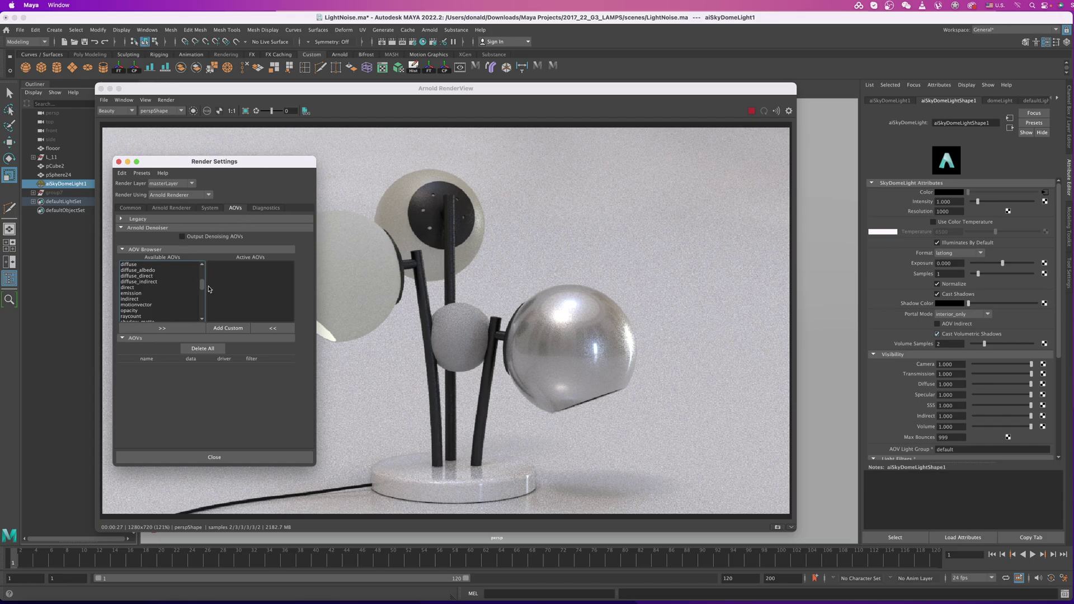
pyautogui.moveTo(201, 284); pyautogui.dragTo(204, 273)
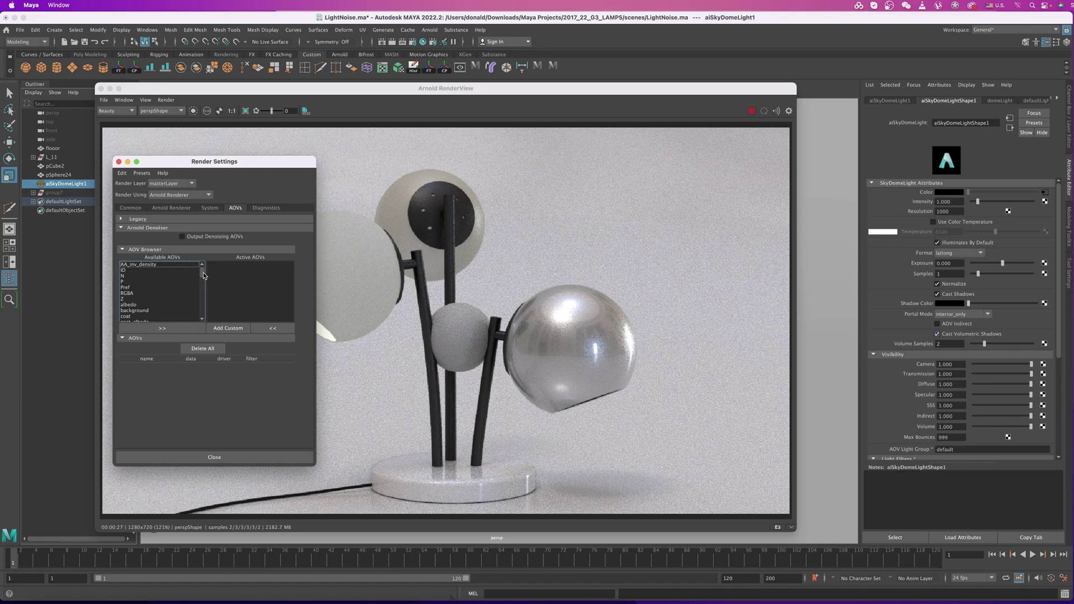
pyautogui.click(202, 319)
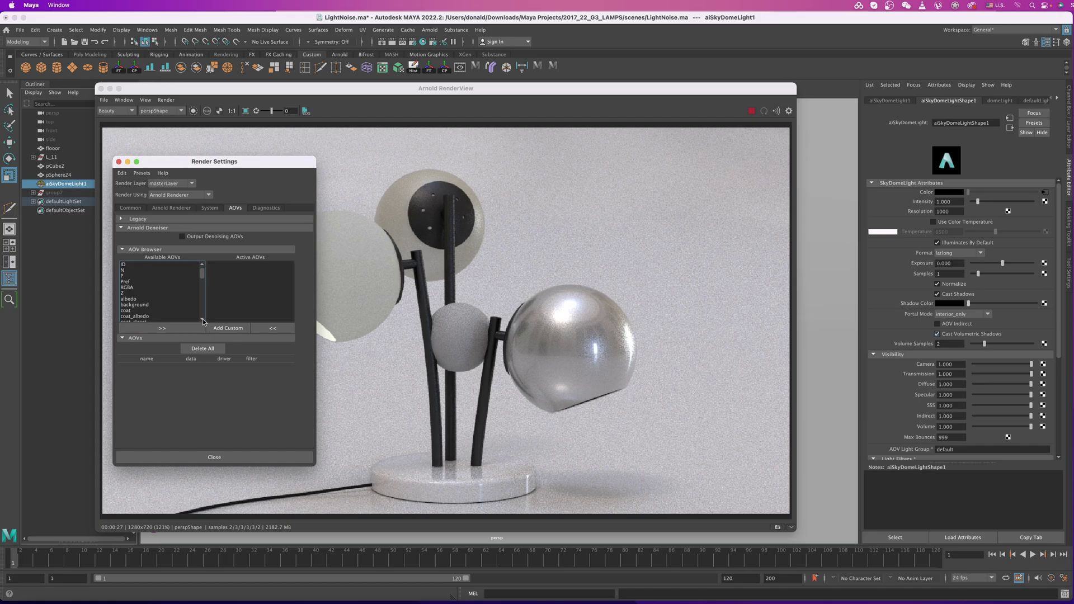
pyautogui.click(202, 319)
pyautogui.click(202, 319)
pyautogui.click(203, 319)
pyautogui.click(202, 318)
pyautogui.click(203, 319)
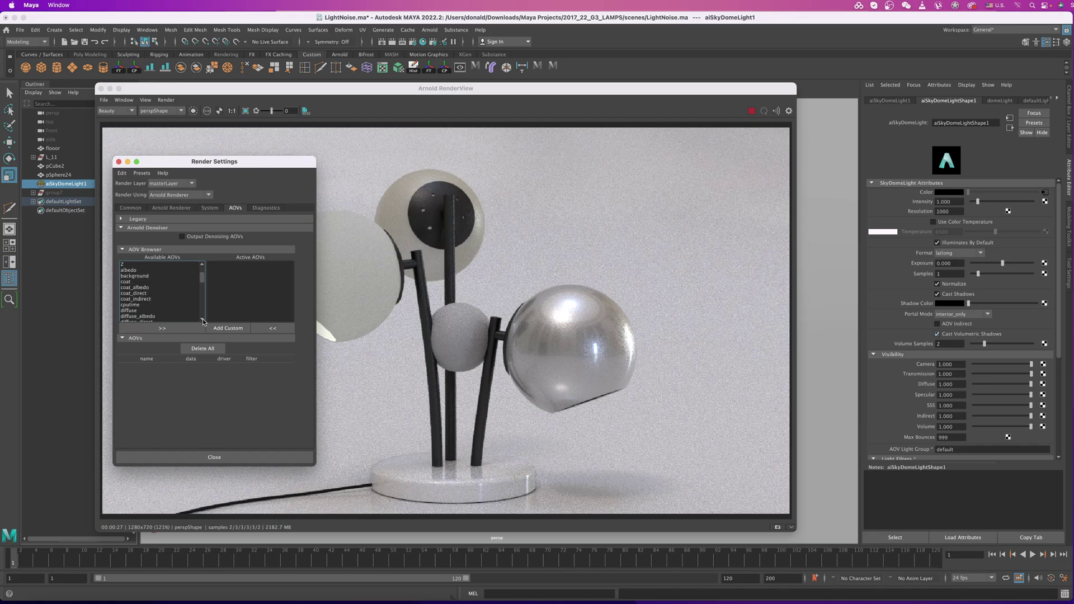
pyautogui.click(203, 319)
pyautogui.click(202, 319)
pyautogui.click(202, 319)
pyautogui.click(203, 319)
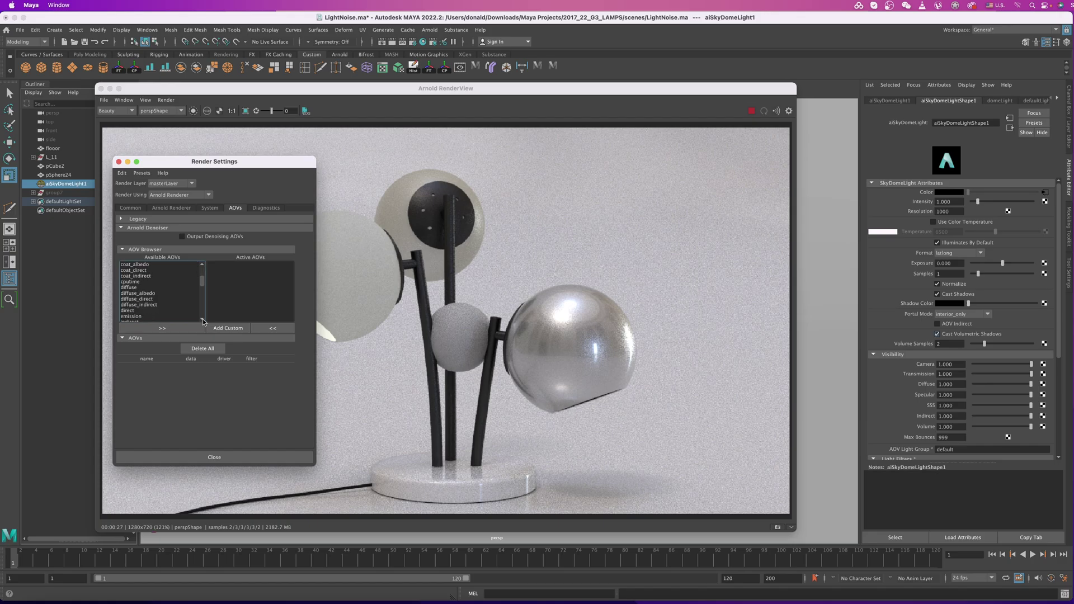
pyautogui.click(148, 300)
pyautogui.keyDown('shift'); pyautogui.click(152, 307); pyautogui.keyUp('shift')
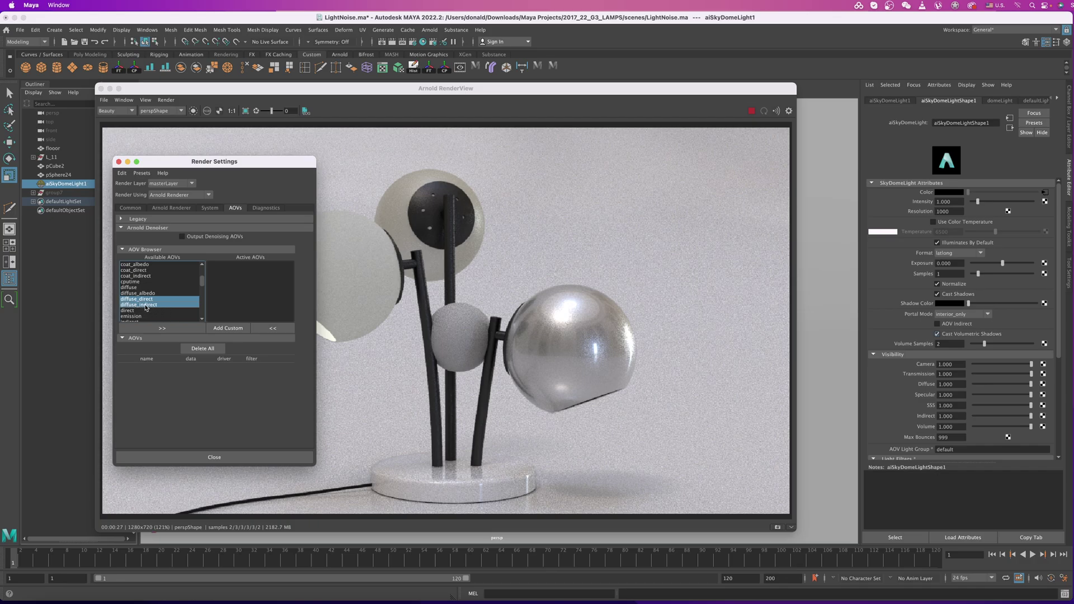
# - Add specular_direct and specular_indirect to the selection of available AOVs
pyautogui.click(200, 319)
pyautogui.click(201, 320)
pyautogui.click(201, 320)
pyautogui.click(201, 320)
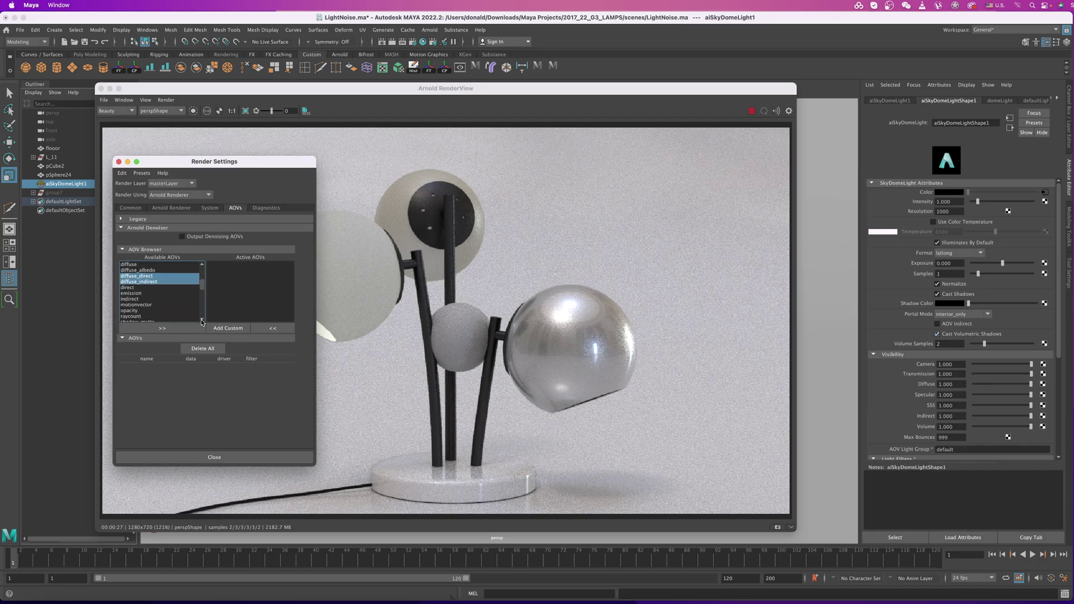
pyautogui.click(201, 320)
pyautogui.click(200, 320)
pyautogui.click(201, 319)
pyautogui.click(201, 320)
pyautogui.click(200, 320)
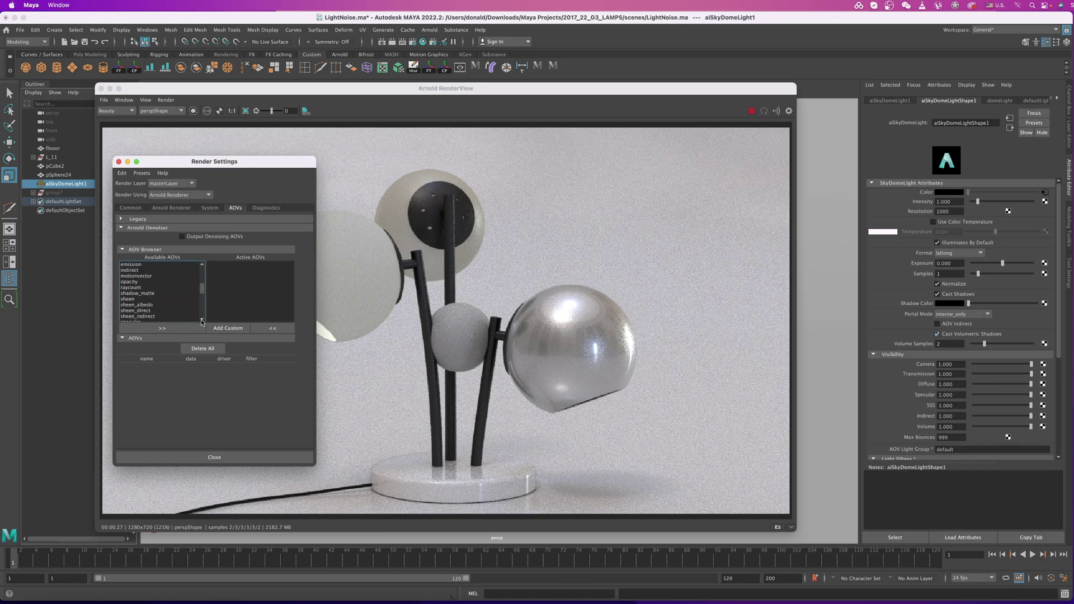
pyautogui.click(201, 320)
pyautogui.click(200, 319)
pyautogui.click(201, 320)
pyautogui.click(200, 320)
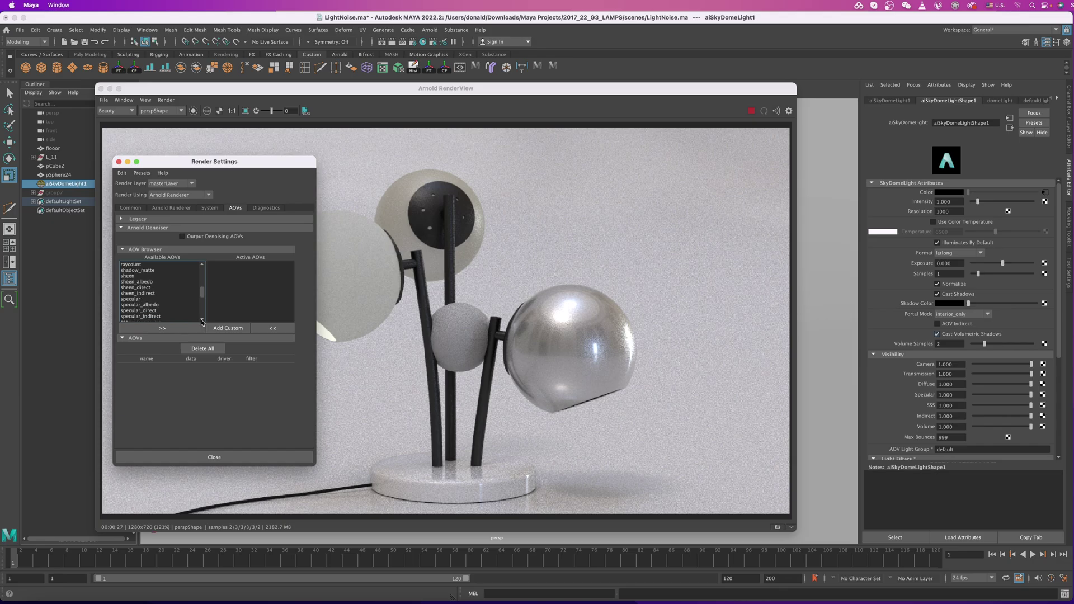
pyautogui.click(201, 320)
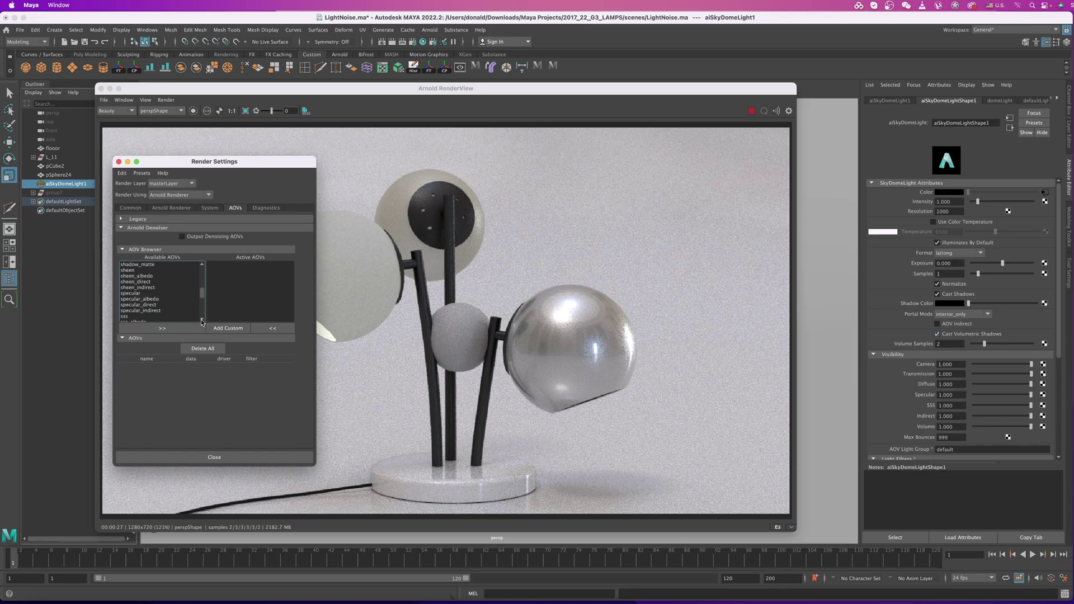
pyautogui.click(145, 307)
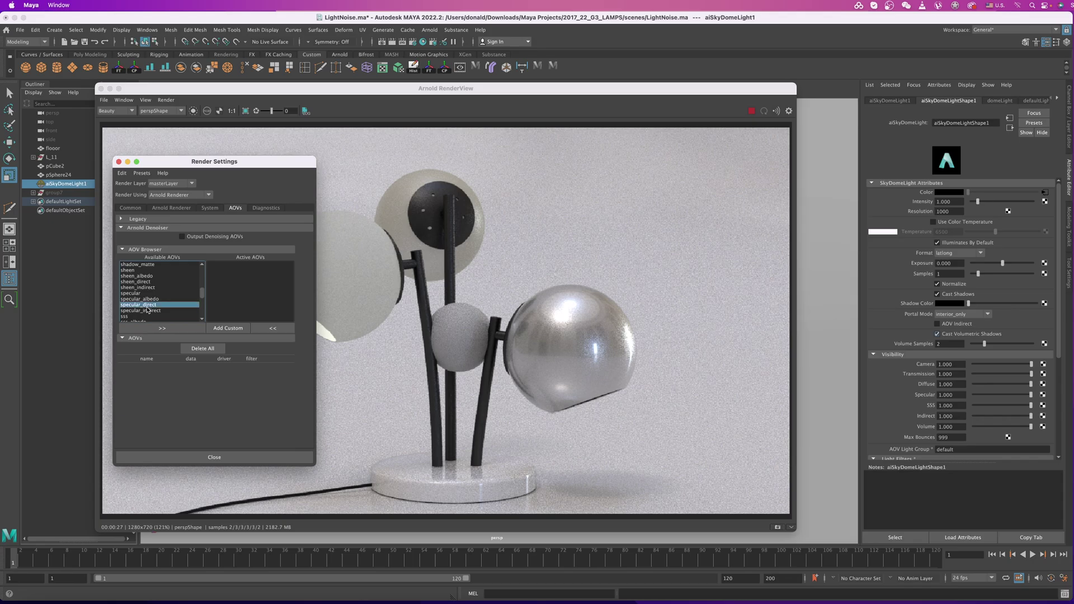
pyautogui.keyDown('shift'); pyautogui.click(152, 311); pyautogui.keyUp('shift')
# - Extend the AOV selection with sss and transmission
pyautogui.scroll(-3, 201, 318)
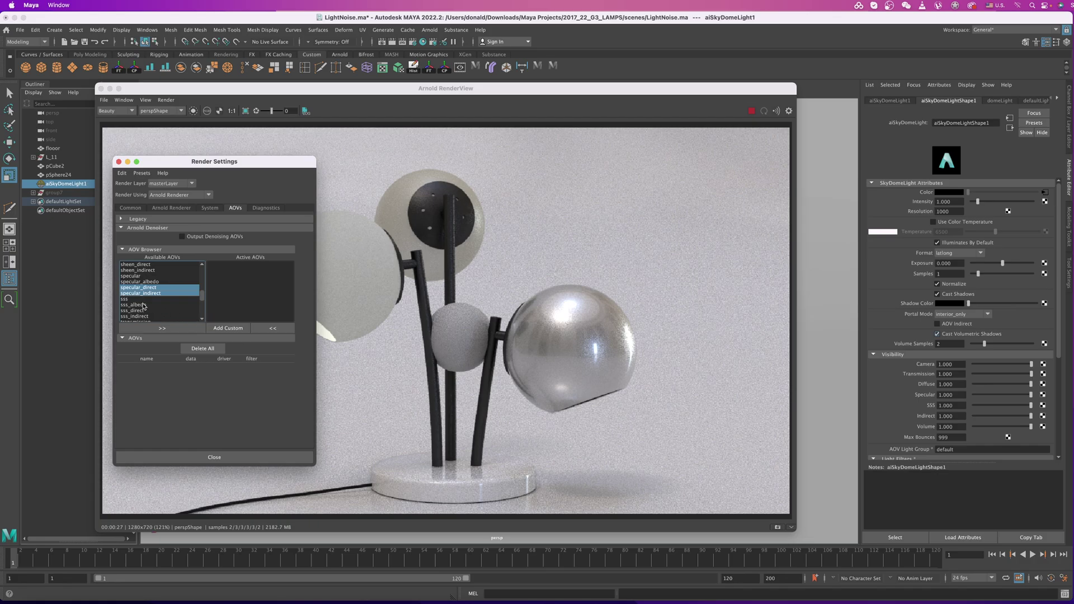
pyautogui.keyDown('shift'); pyautogui.click(125, 299); pyautogui.keyUp('shift')
pyautogui.click(203, 320)
pyautogui.click(203, 321)
pyautogui.click(202, 320)
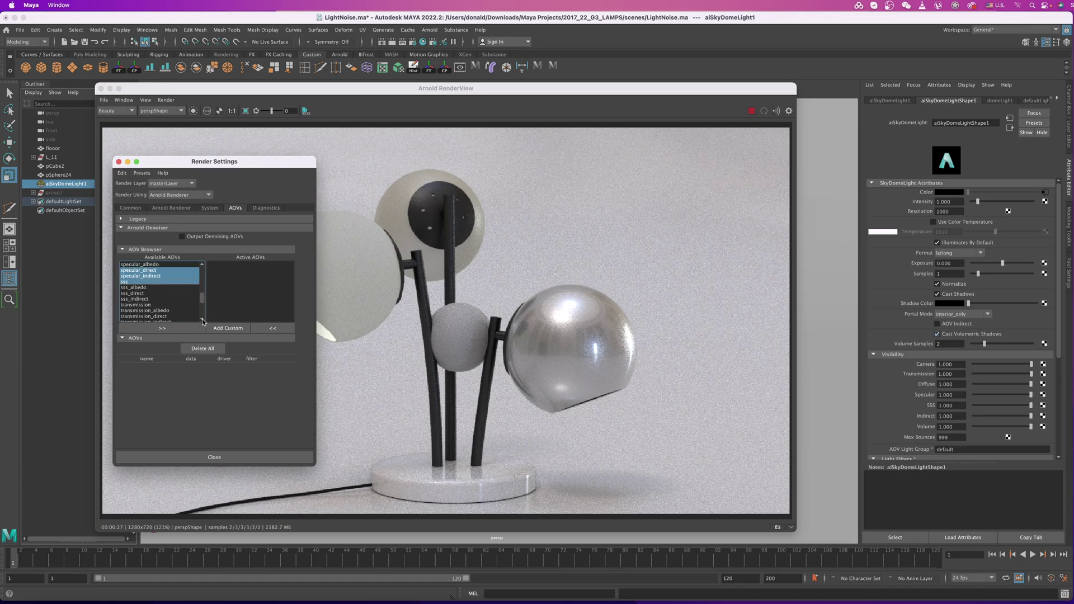
pyautogui.keyDown('super'); pyautogui.click(143, 305); pyautogui.keyUp('super')
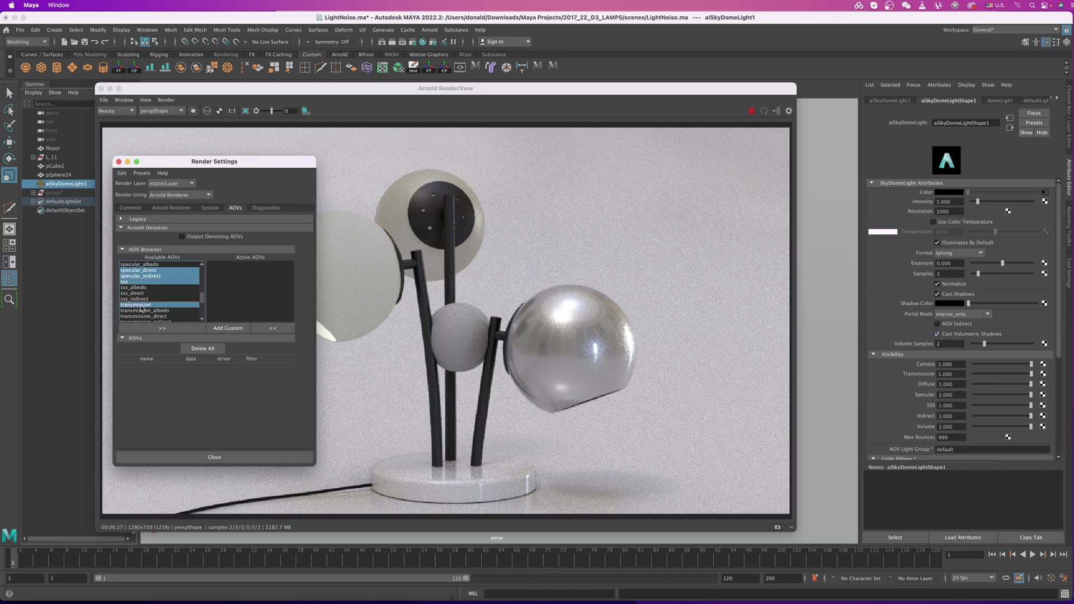
# - Look through the remaining available AOVs, from the transmission and volume passes to the cryptomatte entries
pyautogui.click(201, 320)
pyautogui.click(201, 320)
pyautogui.click(201, 320)
pyautogui.click(201, 320)
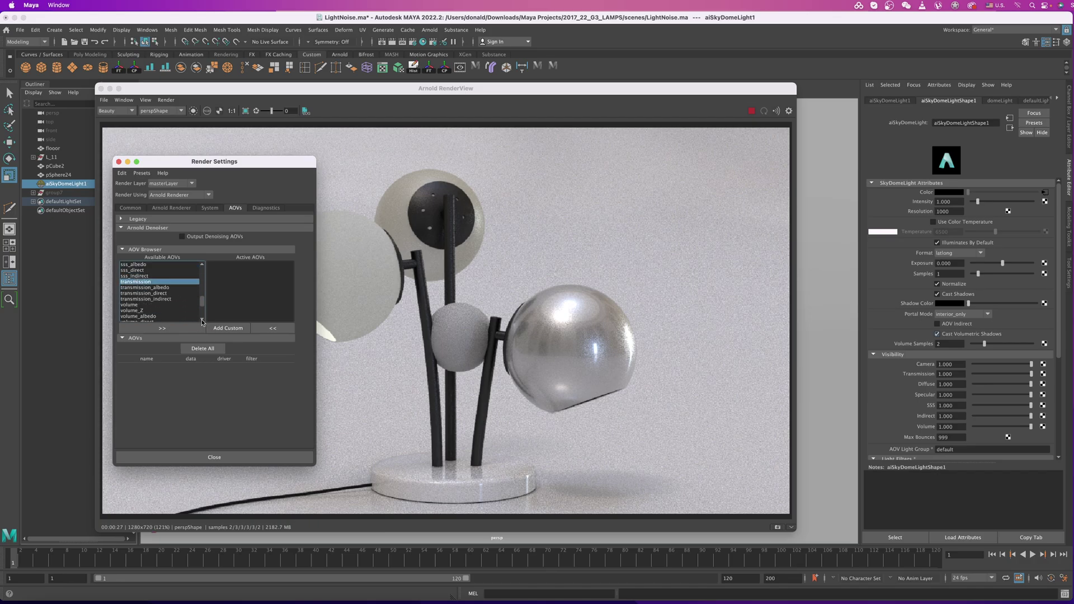
pyautogui.click(202, 320)
pyautogui.click(202, 320)
pyautogui.click(202, 320)
pyautogui.click(202, 320)
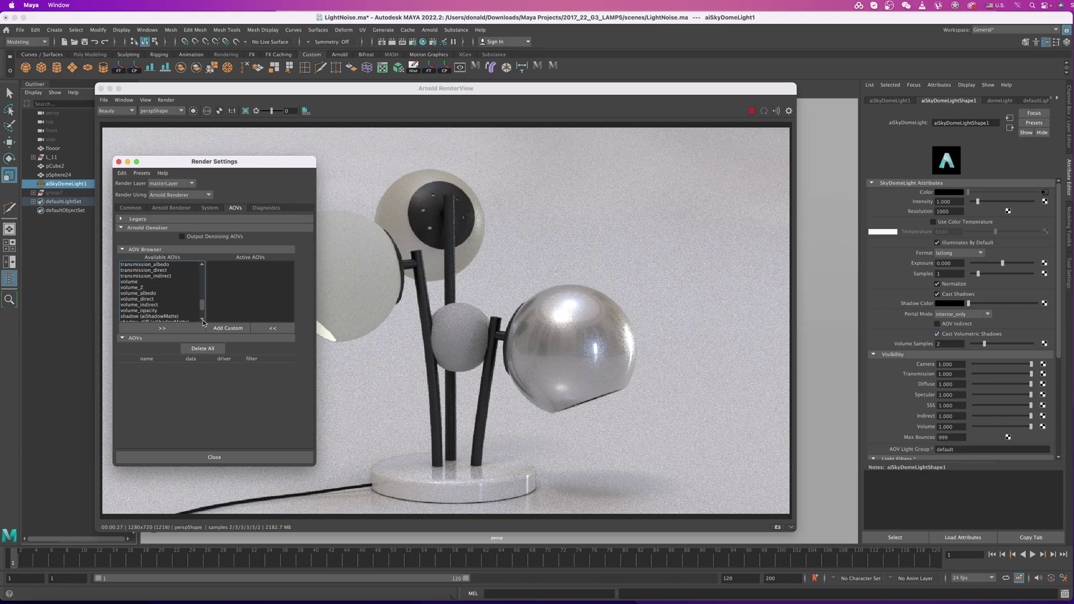
pyautogui.click(202, 320)
pyautogui.click(202, 320)
pyautogui.click(202, 320)
pyautogui.click(202, 320)
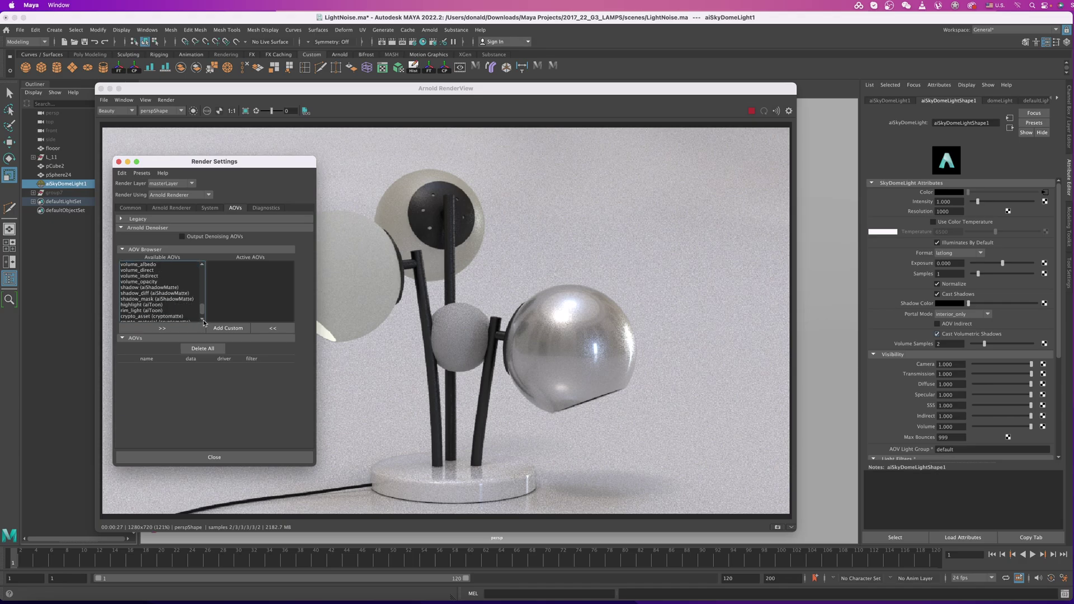
pyautogui.click(201, 320)
pyautogui.click(202, 320)
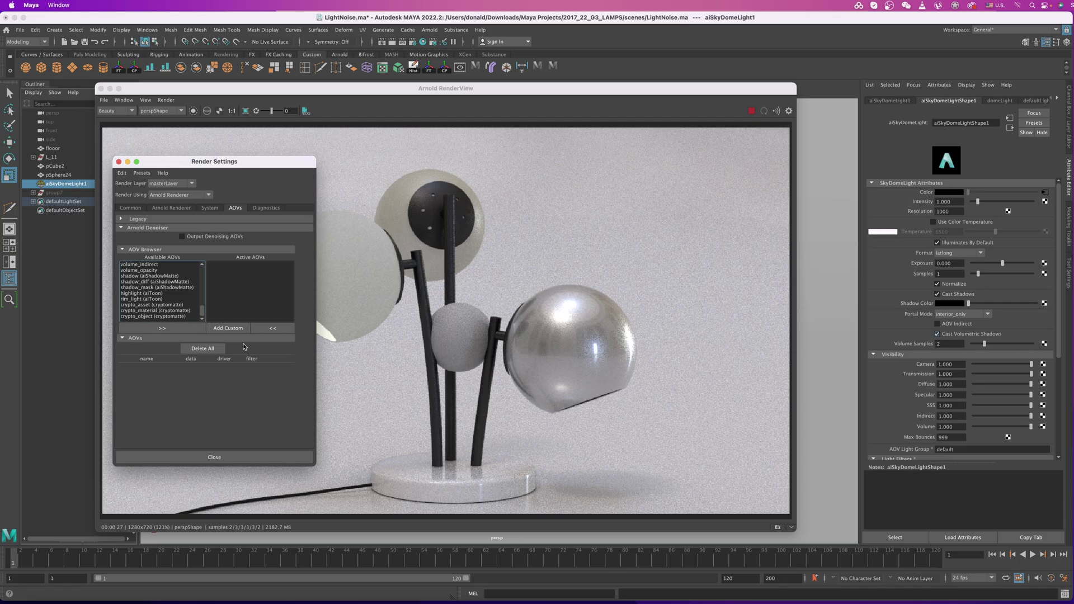
pyautogui.click(202, 266)
pyautogui.click(202, 266)
pyautogui.click(202, 266)
pyautogui.click(201, 266)
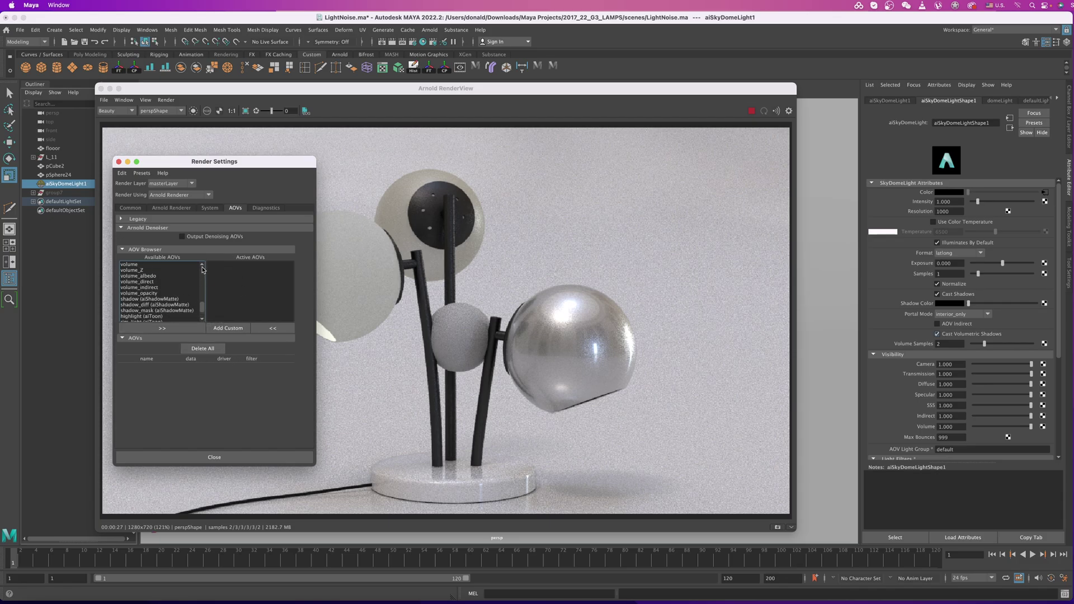
# - Make the selected diffuse, specular, sss and transmission AOVs active, close the Render Settings, and keep Beauty displayed in the RenderView
pyautogui.click(162, 328)
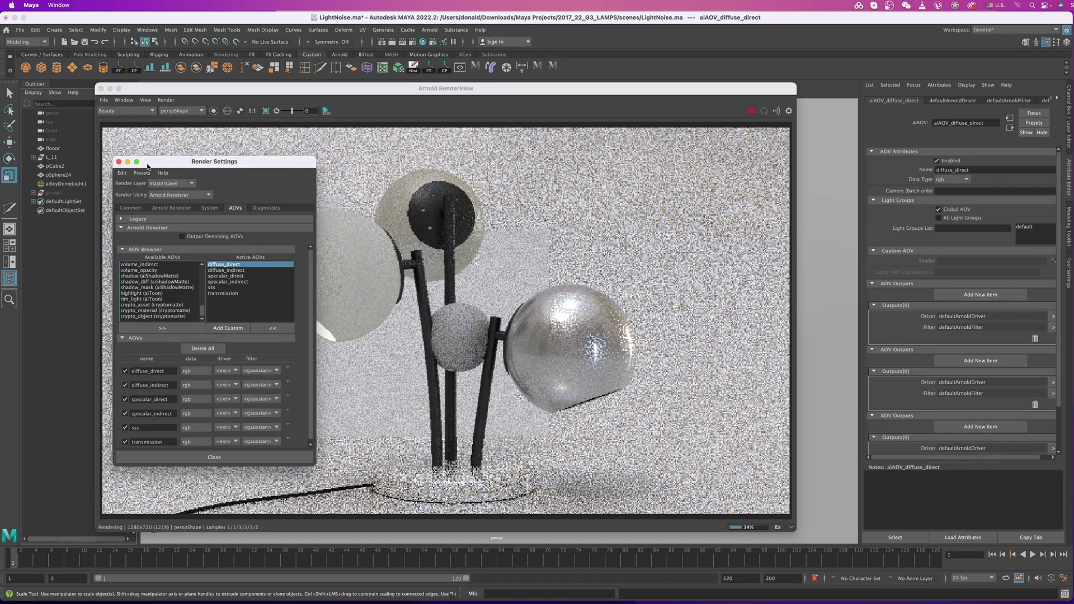
pyautogui.click(119, 161)
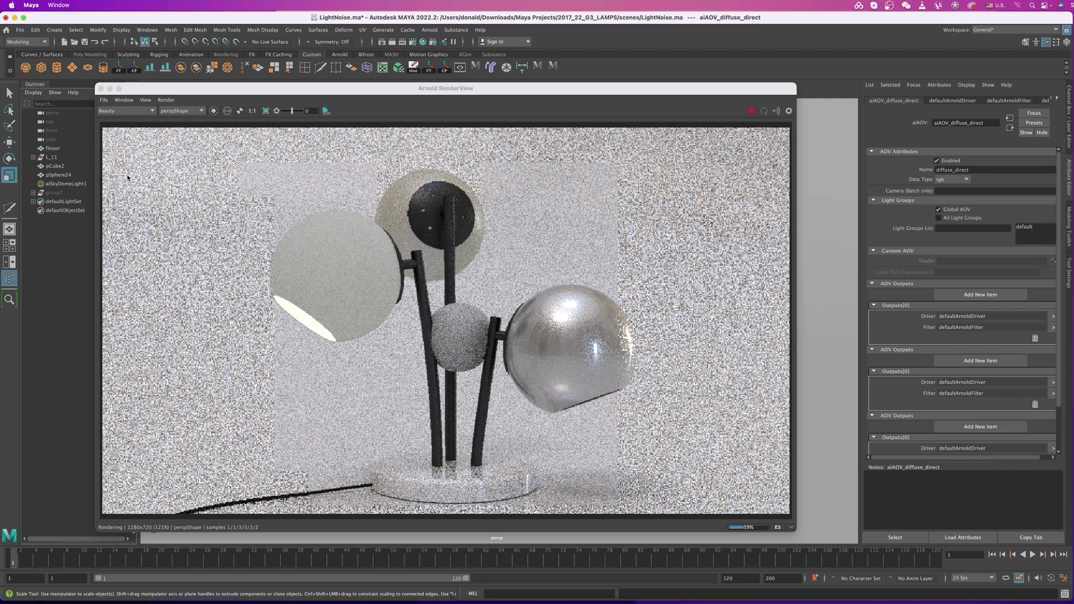
pyautogui.click(122, 109)
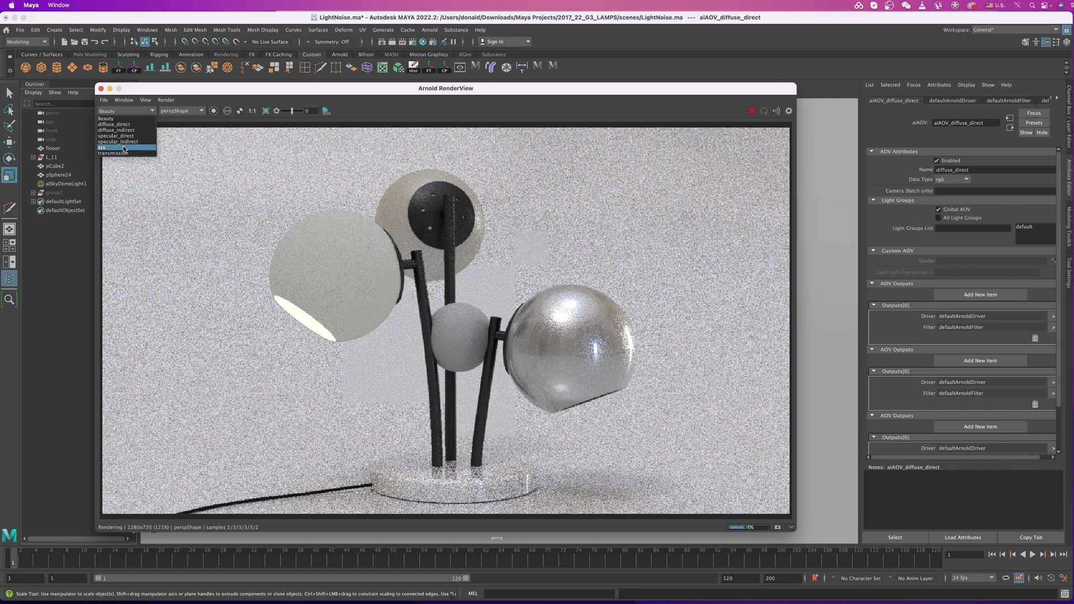
pyautogui.click(106, 118)
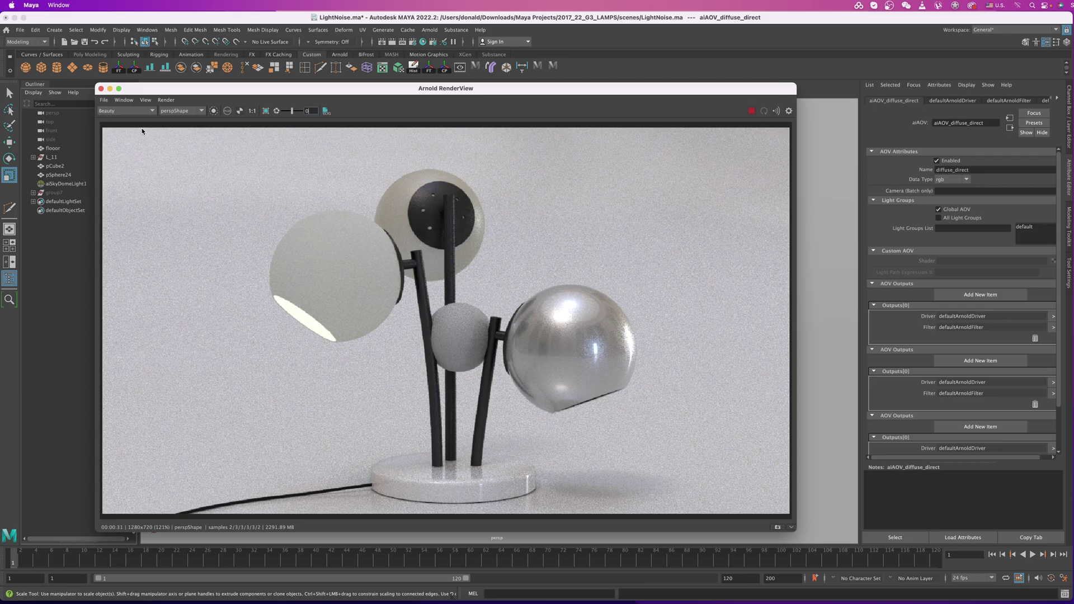
# - Display the diffuse_direct AOV in the RenderView and bring up the attributes of aiSkyDomeLight1
pyautogui.click(123, 111)
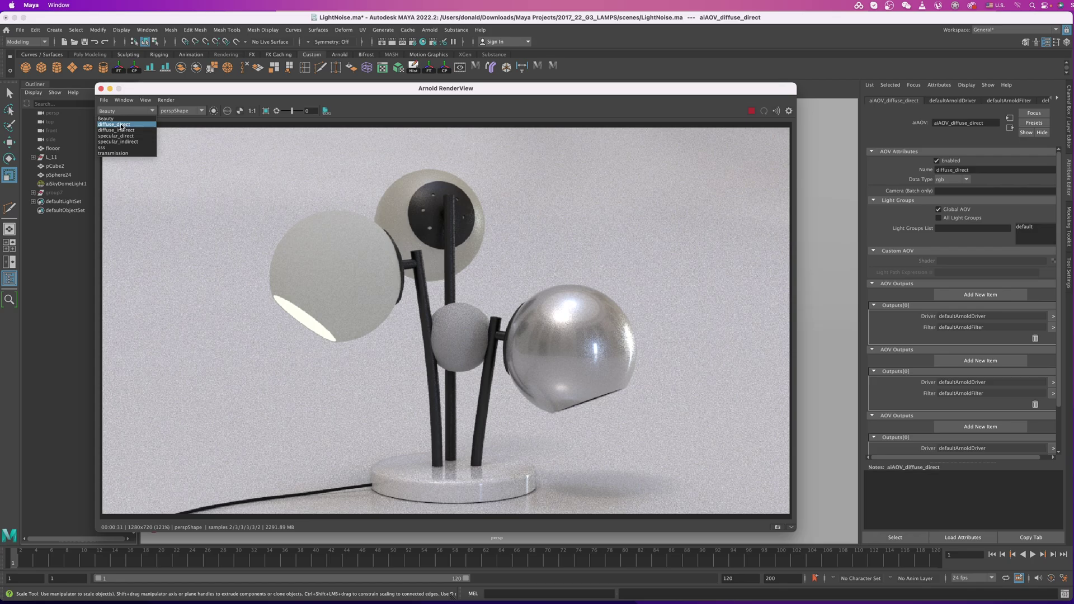
pyautogui.click(120, 125)
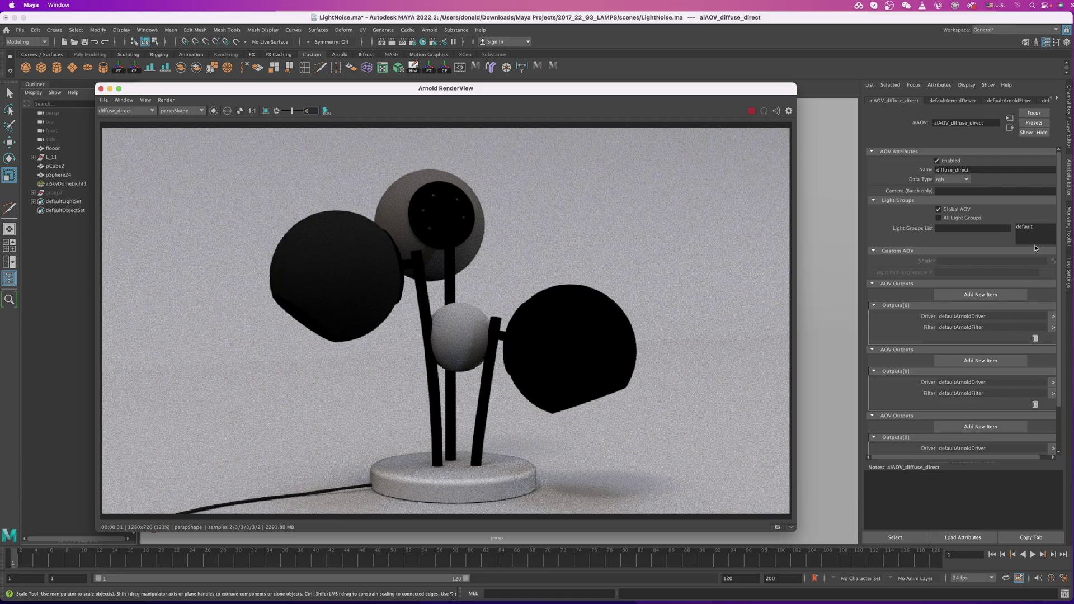
pyautogui.click(67, 184)
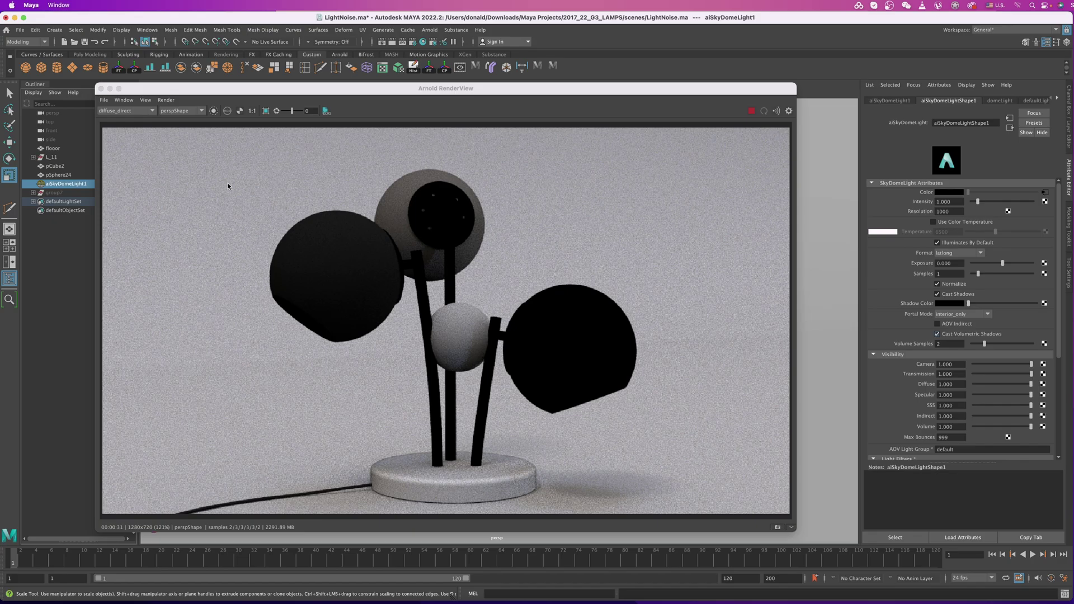
# - Compare the noise in the diffuse_direct and diffuse_indirect AOVs, ending with diffuse_indirect displayed
pyautogui.click(129, 112)
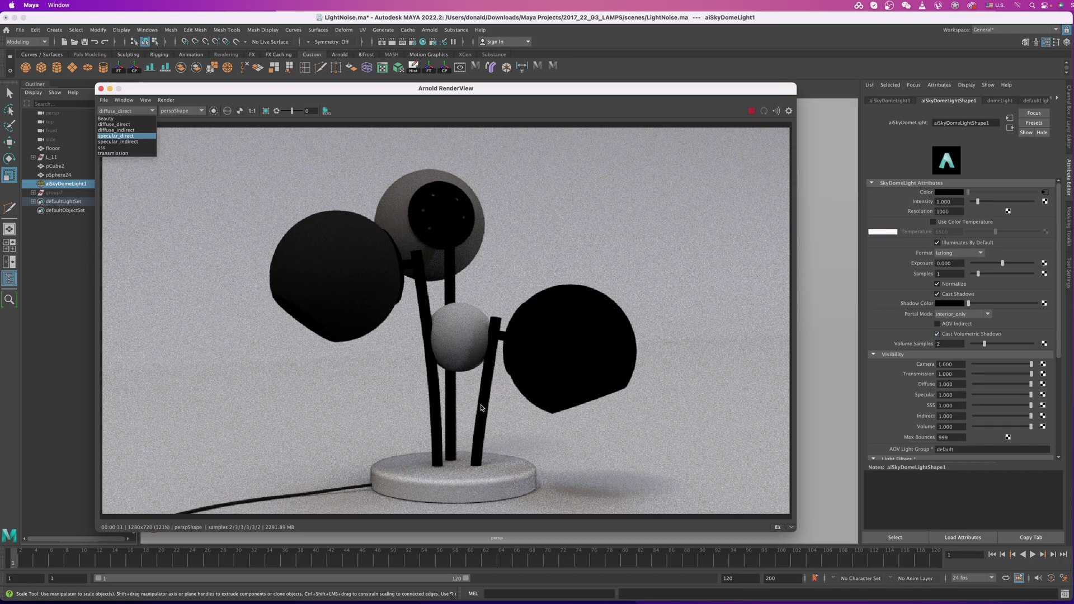
pyautogui.click(571, 350)
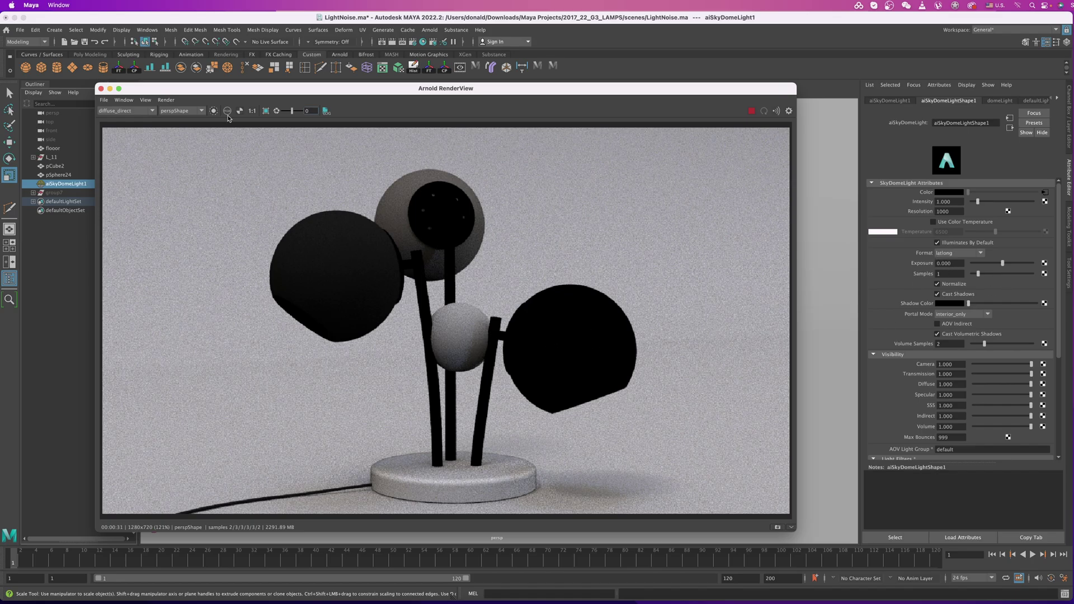
pyautogui.click(133, 113)
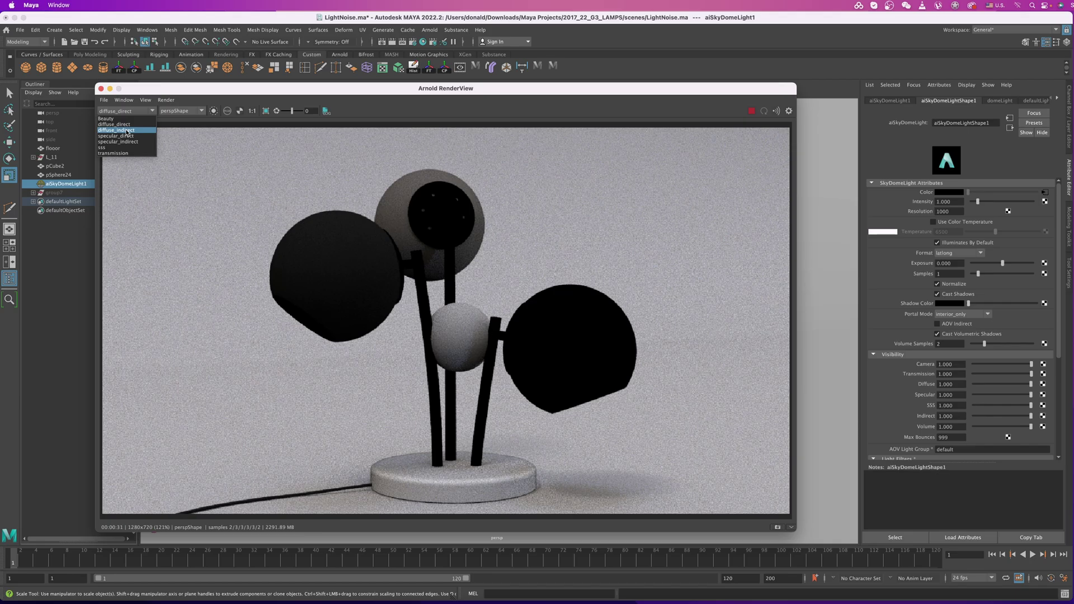
pyautogui.click(127, 130)
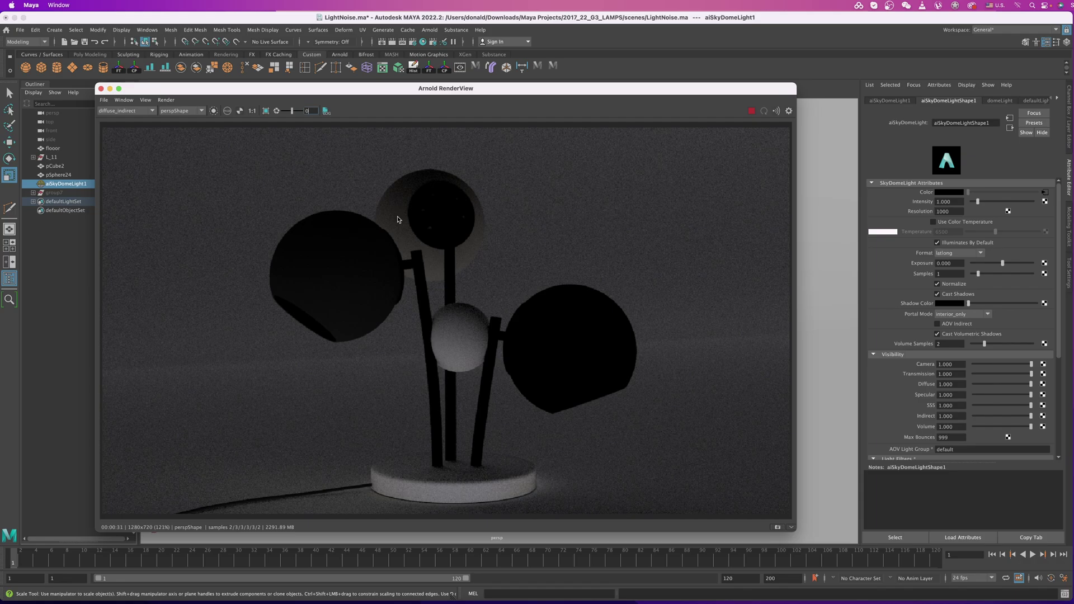
pyautogui.click(127, 111)
pyautogui.click(124, 129)
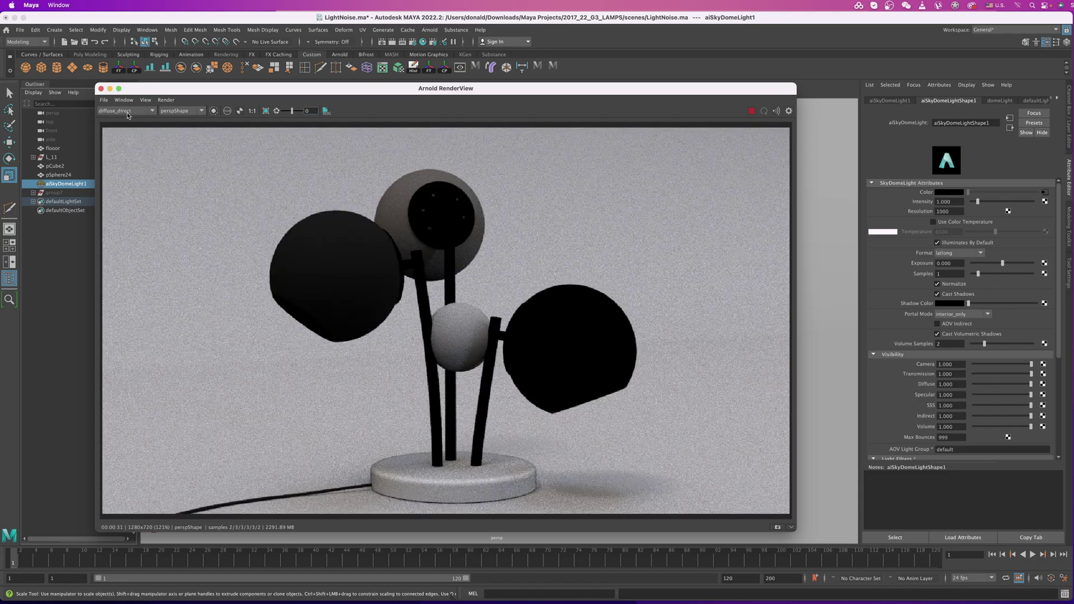
pyautogui.click(129, 113)
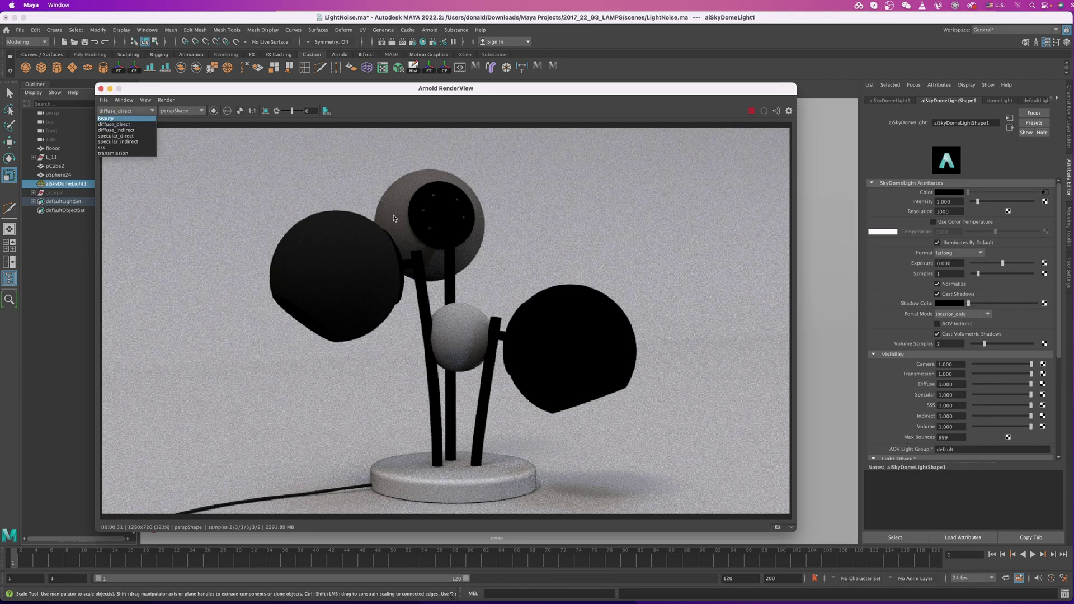
pyautogui.click(139, 129)
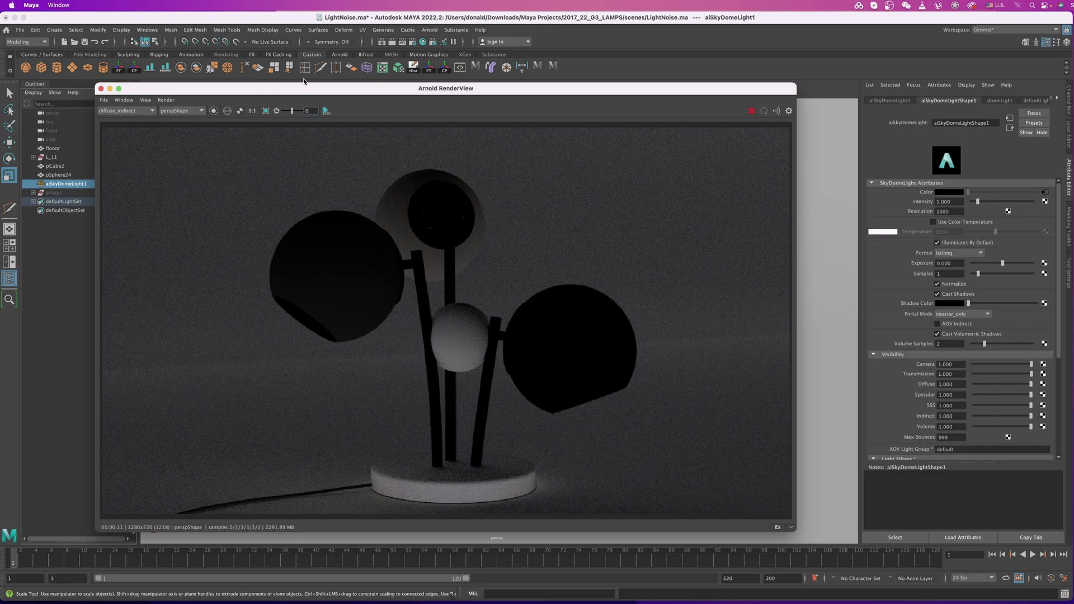
# - Reopen the Render Settings and show the Arnold sampling values beside the diffuse_indirect AOV
pyautogui.click(413, 44)
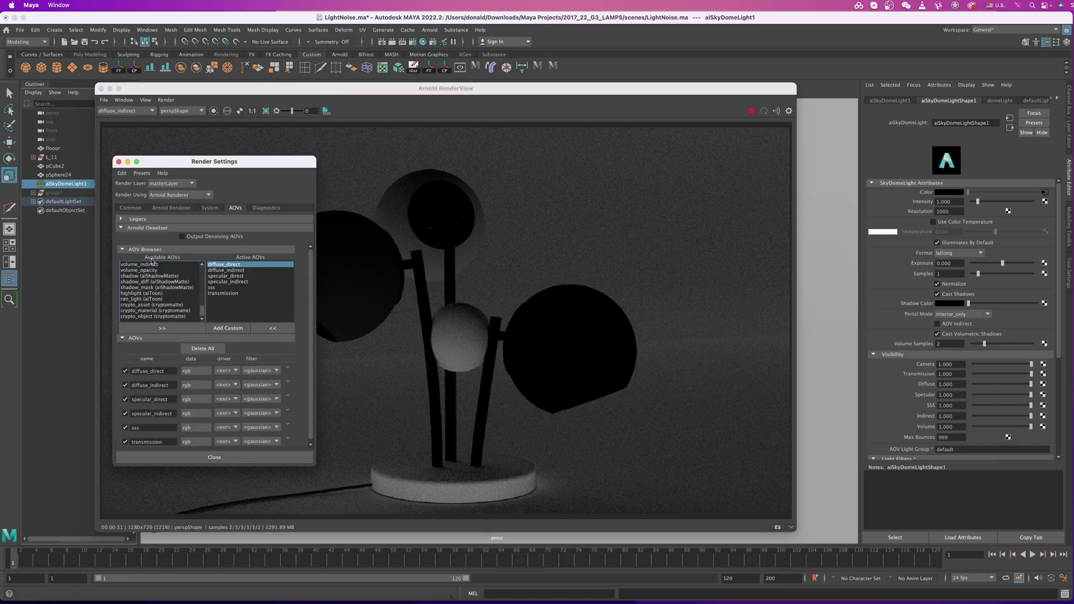
pyautogui.click(165, 208)
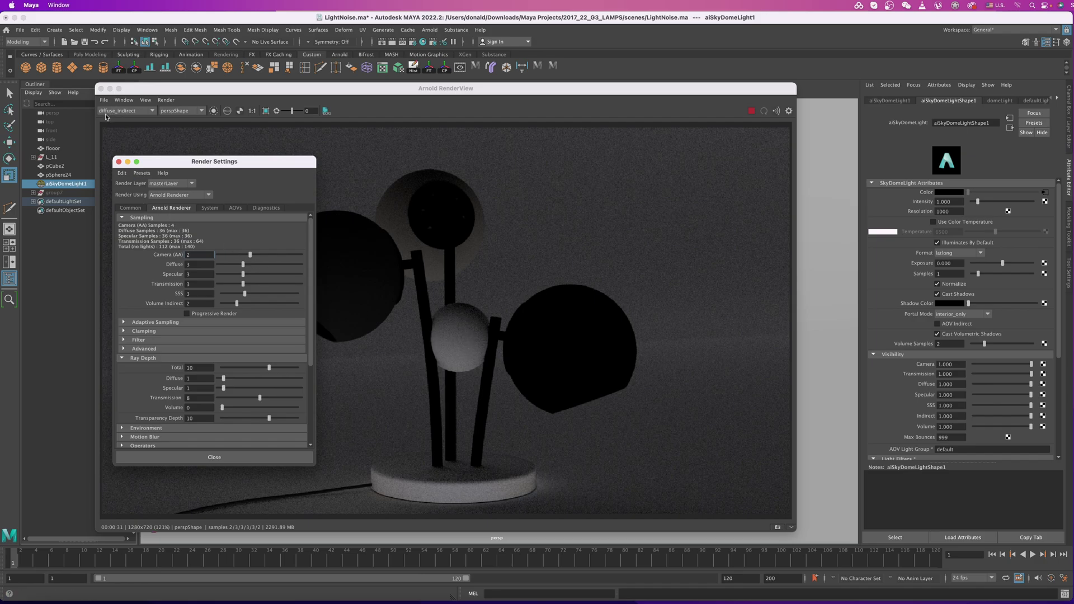
# - Examine the noise in the diffuse_direct and specular_direct AOVs, ending with specular_direct displayed in the RenderView
pyautogui.doubleClick(193, 266)
pyautogui.click(119, 112)
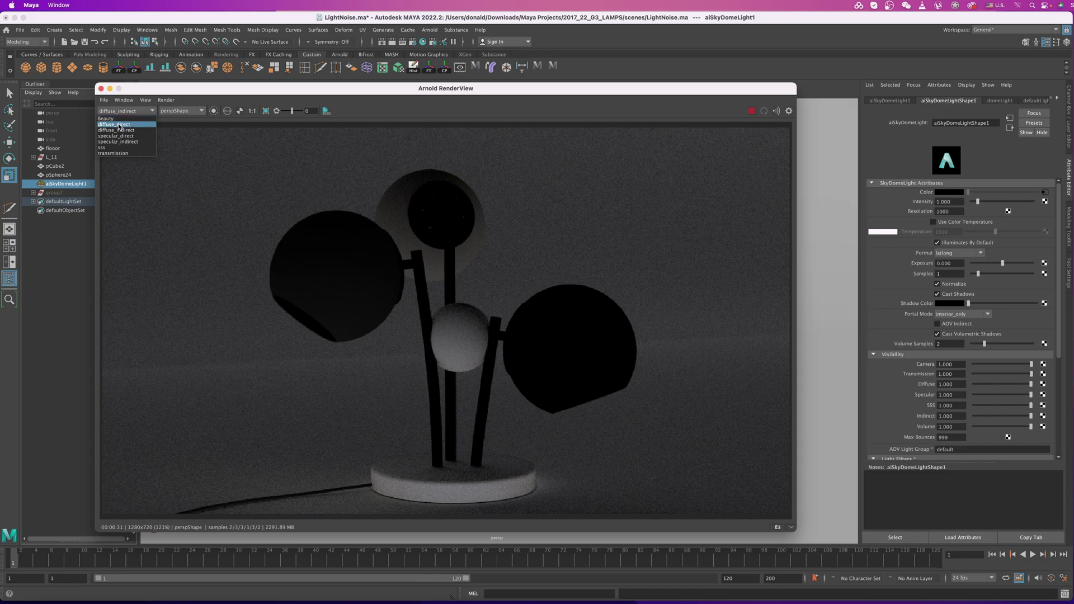
pyautogui.click(119, 125)
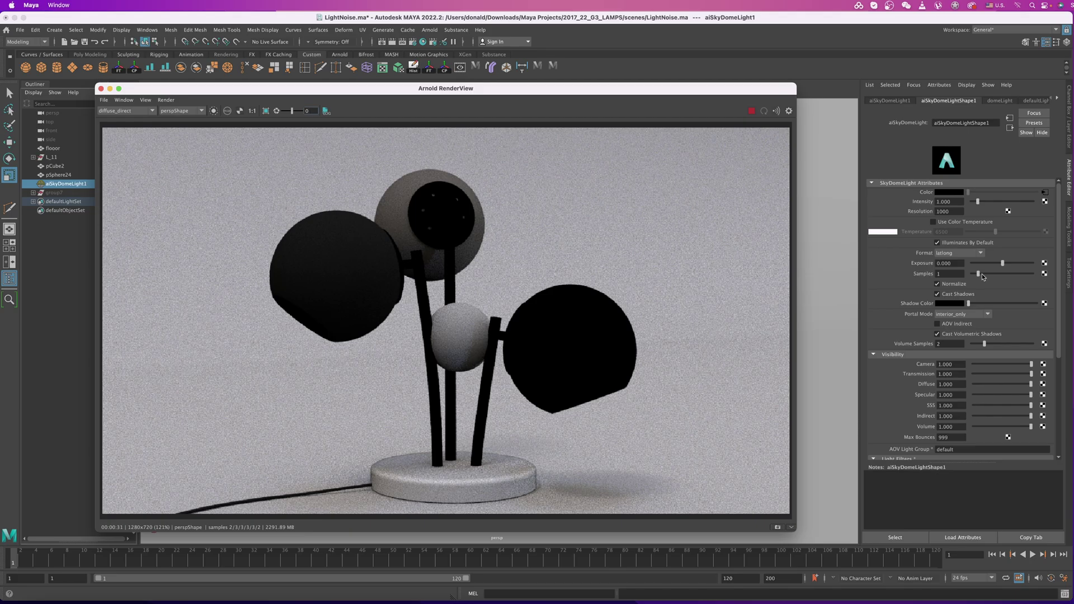
pyautogui.click(138, 112)
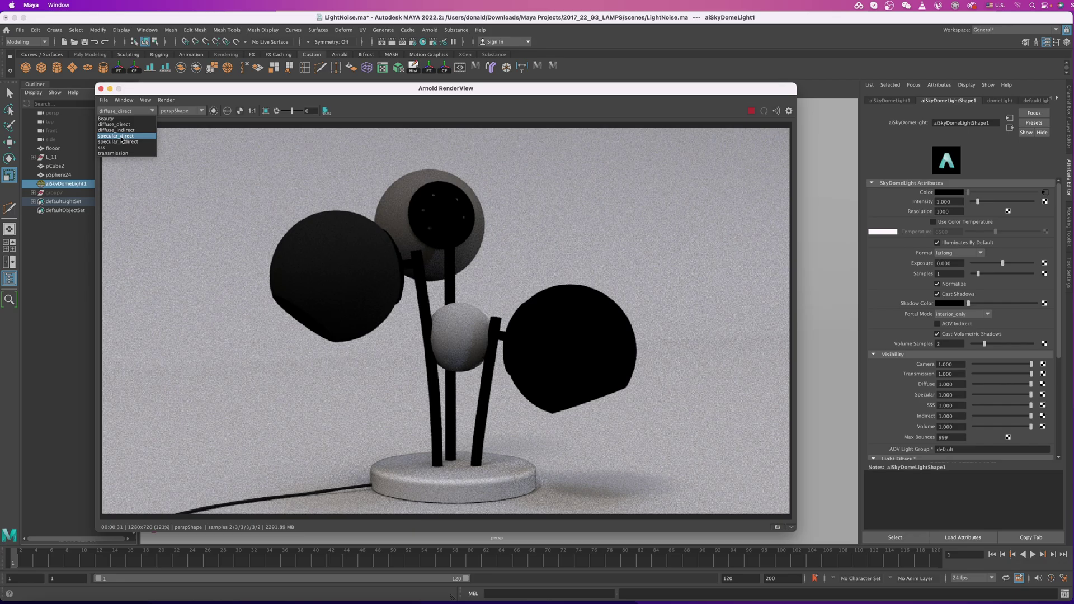
pyautogui.click(124, 137)
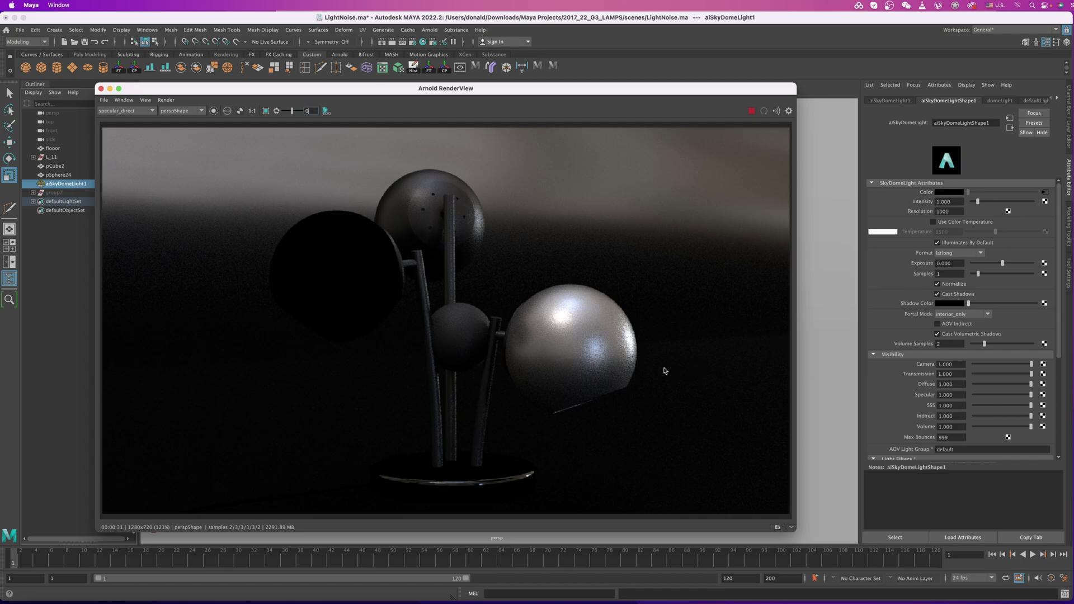
# - Display the specular_indirect AOV and bring up the Specular samples value in the Arnold Render Settings beside it
pyautogui.click(145, 115)
pyautogui.click(141, 115)
pyautogui.click(132, 115)
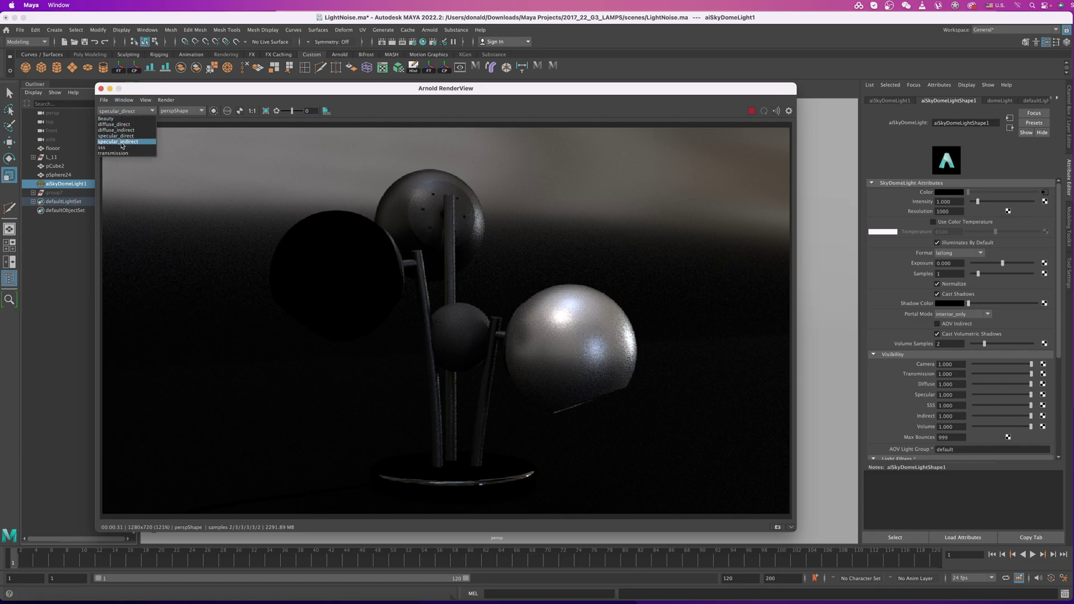
pyautogui.click(126, 146)
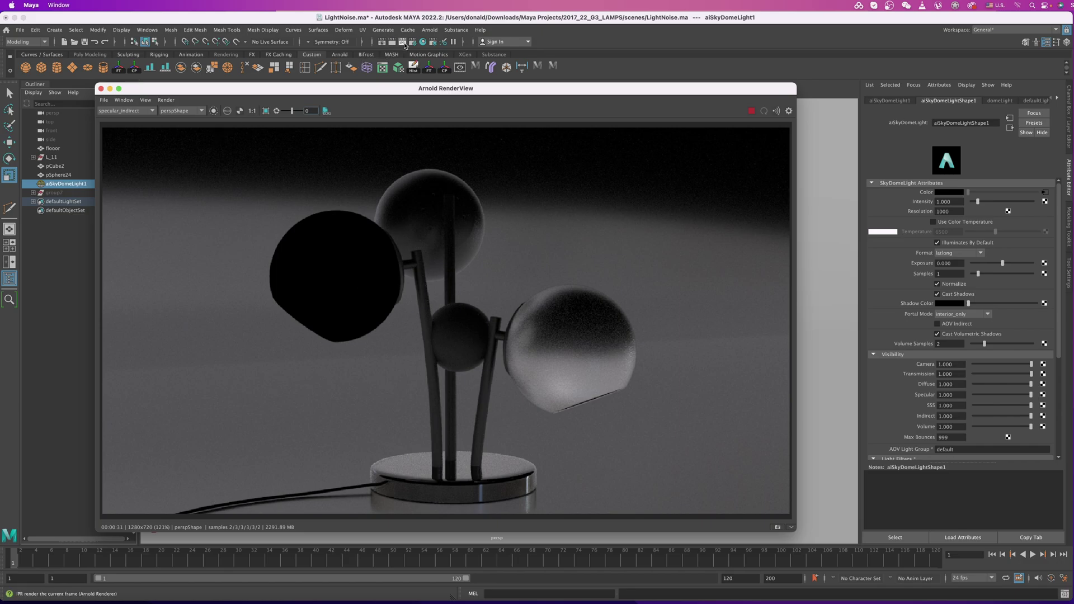
pyautogui.click(413, 42)
pyautogui.click(188, 274)
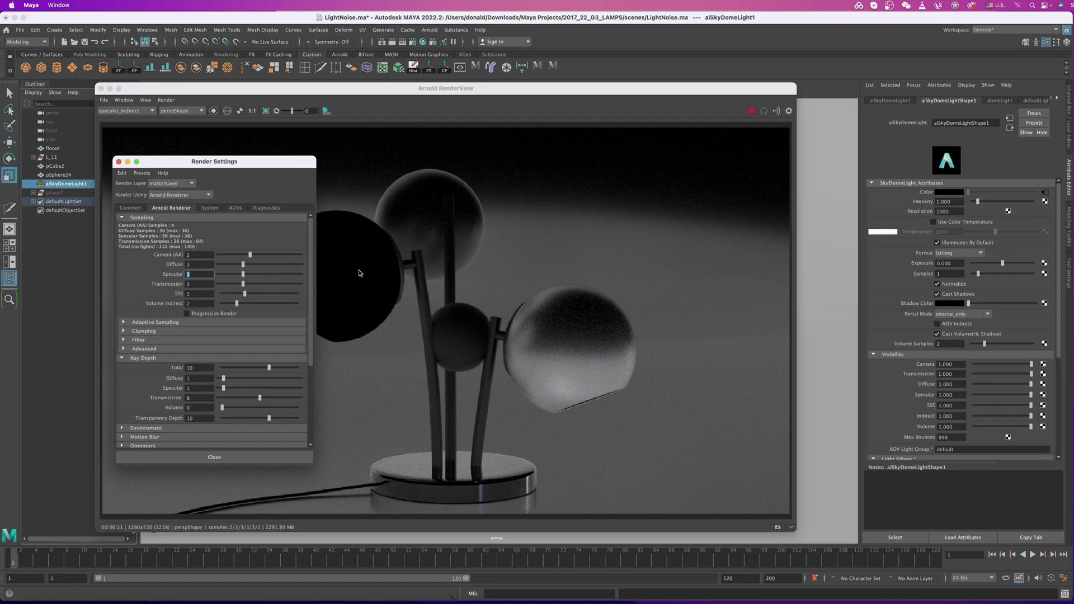
# - Display the sss AOV in the RenderView and show the Arnold sampling values beside it
pyautogui.click(135, 115)
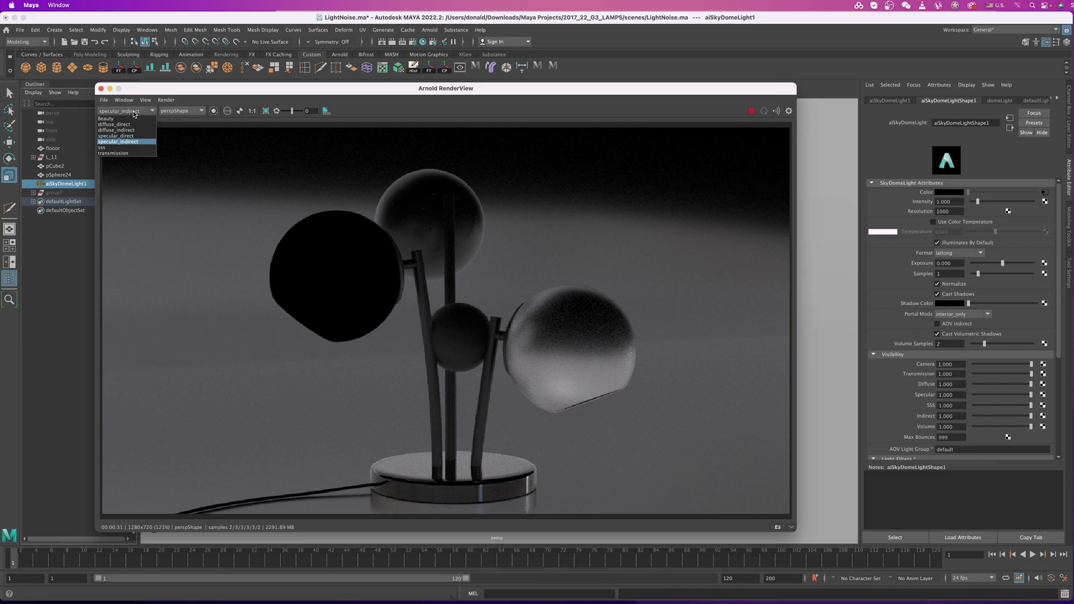
pyautogui.click(126, 143)
pyautogui.click(125, 112)
pyautogui.click(120, 148)
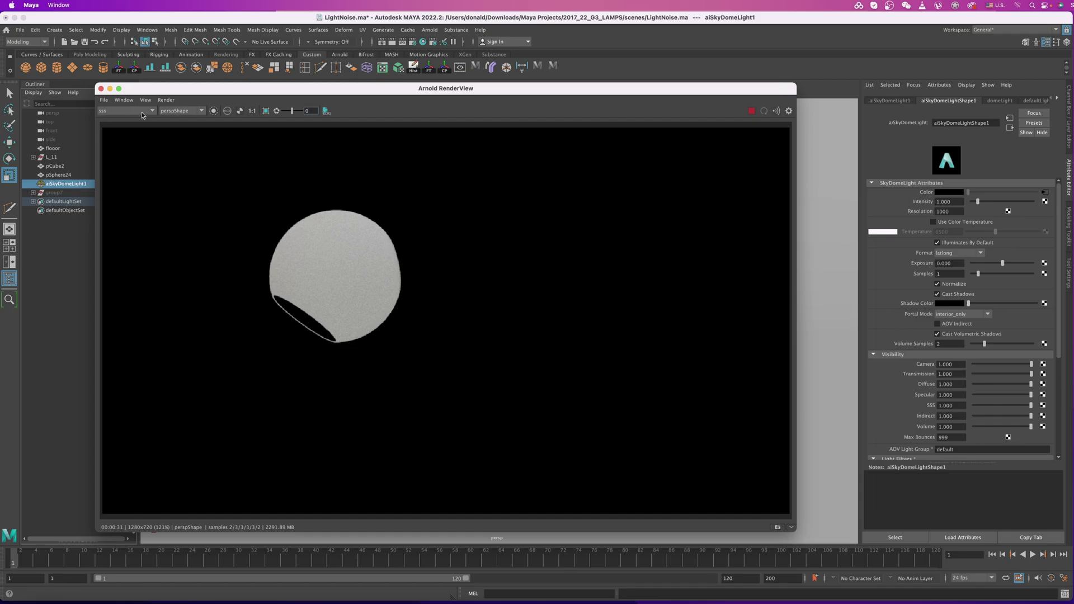
pyautogui.click(109, 113)
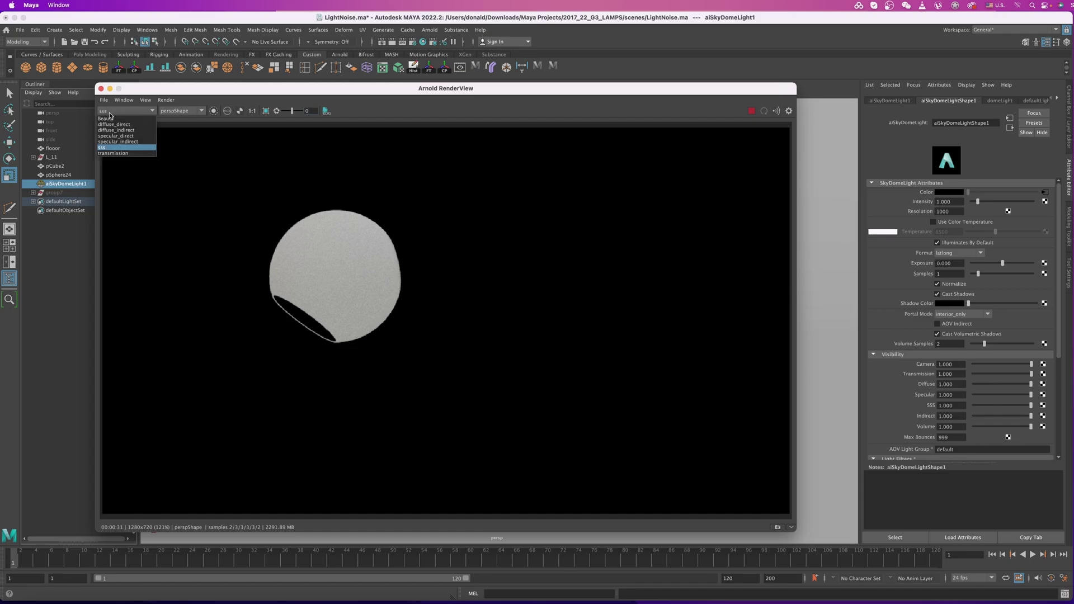
pyautogui.click(109, 113)
pyautogui.click(413, 42)
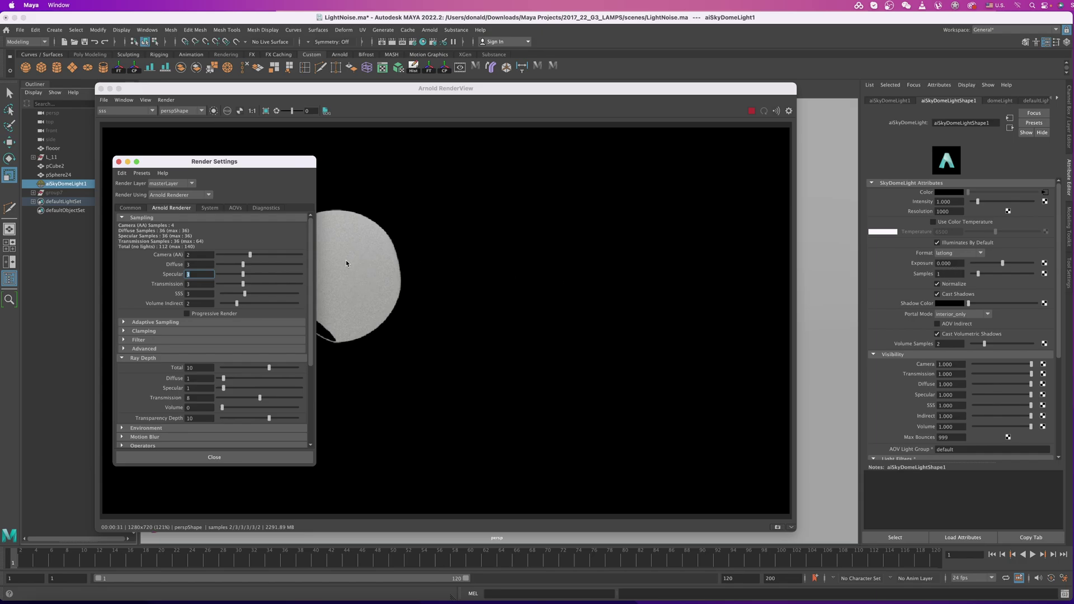
# - Inspect the transmission AOV for noise and return the RenderView to the Beauty pass
pyautogui.click(120, 112)
pyautogui.click(121, 153)
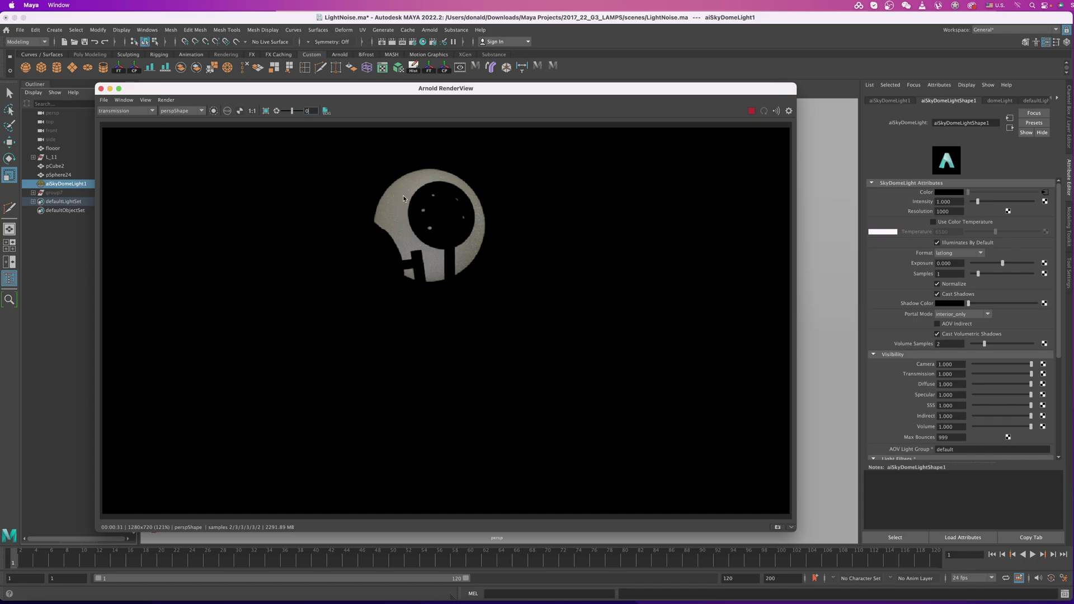
pyautogui.click(144, 111)
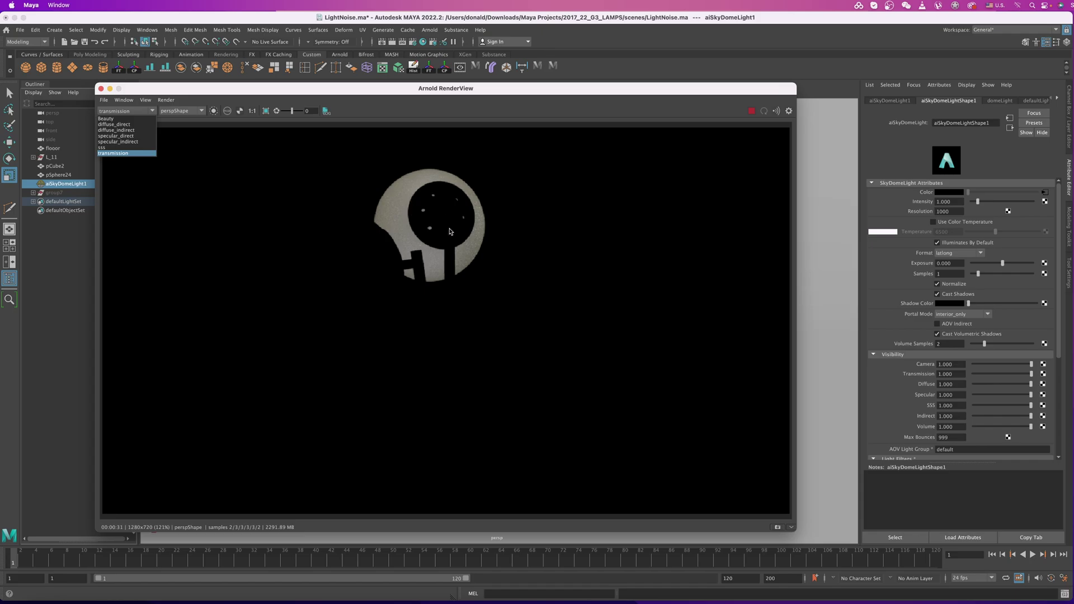
pyautogui.click(114, 119)
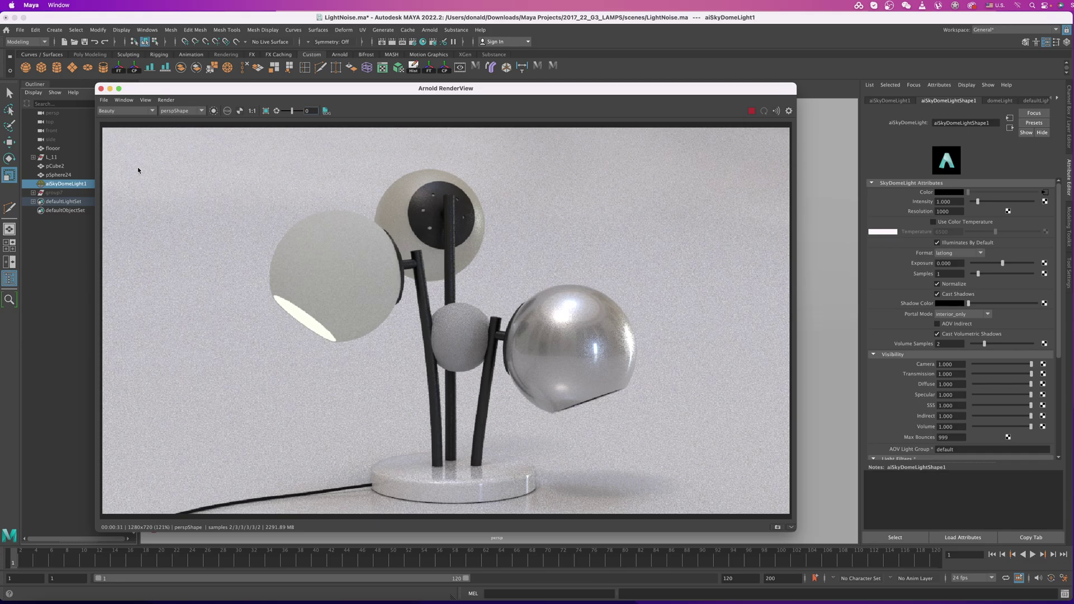
# - With diffuse_direct displayed, crop the render to the region around the metallic shade and base, and set the skydome light's Samples to 3
pyautogui.click(128, 112)
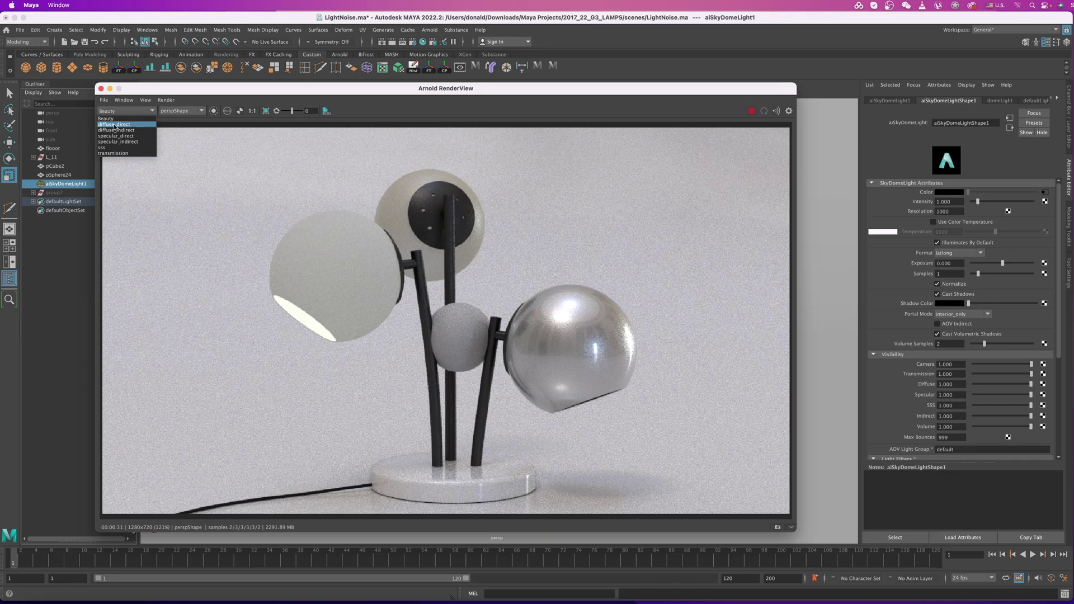
pyautogui.click(114, 125)
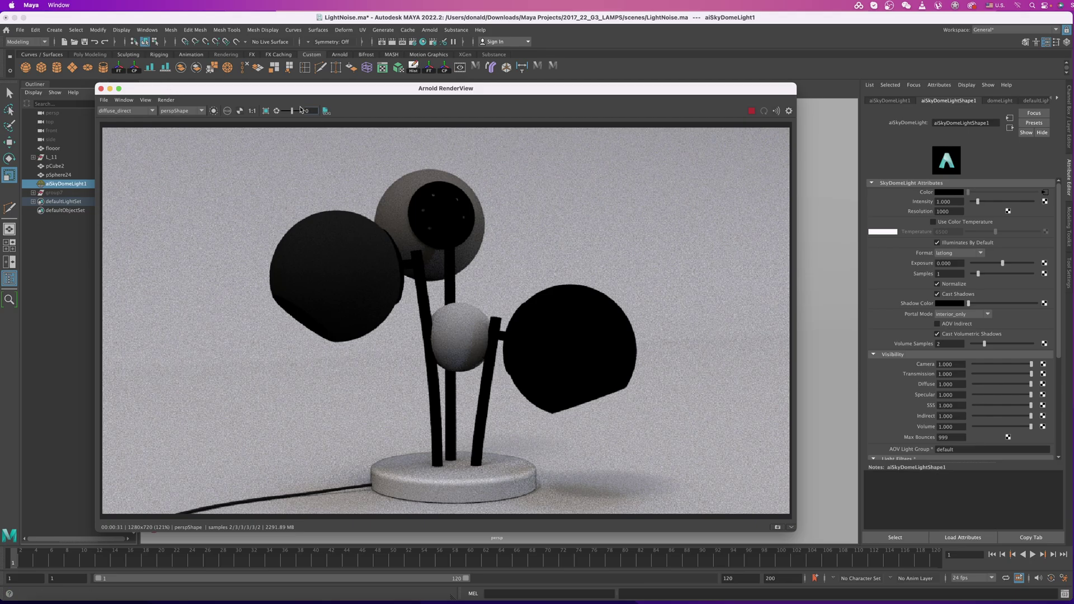
pyautogui.click(266, 111)
pyautogui.moveTo(418, 294); pyautogui.dragTo(675, 504)
pyautogui.moveTo(979, 277); pyautogui.dragTo(990, 276)
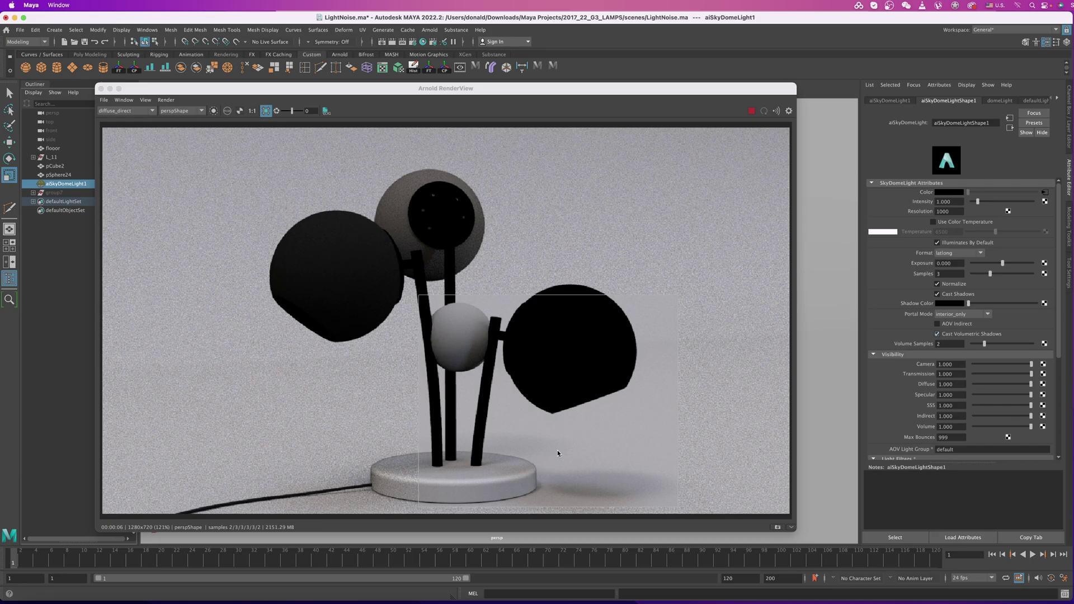
# - Display the diffuse_indirect AOV and set the Diffuse samples to 5 in the Arnold Render Settings
pyautogui.click(147, 109)
pyautogui.click(128, 111)
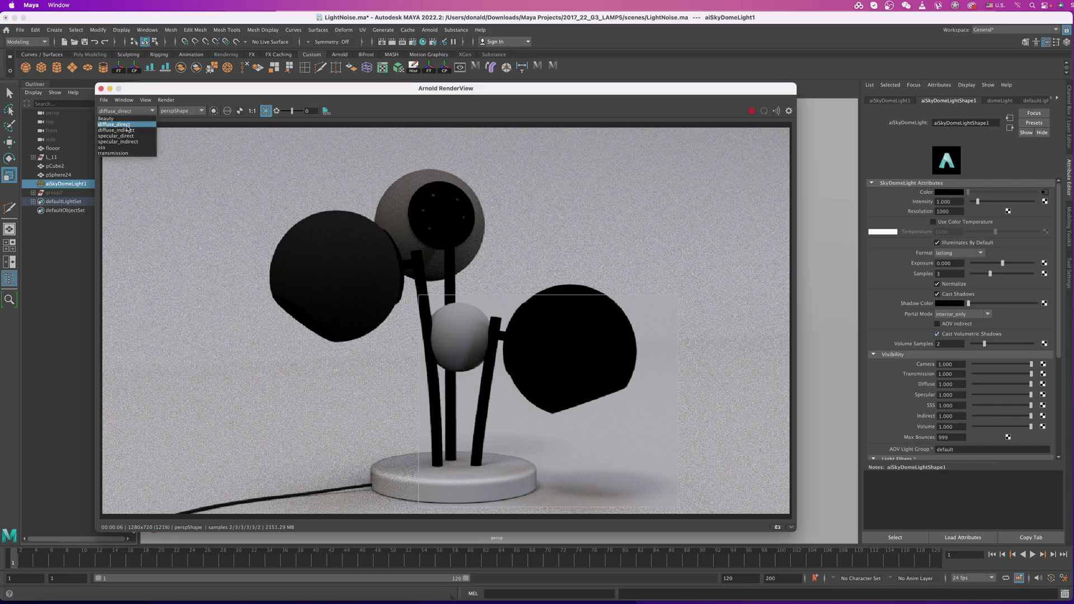
pyautogui.click(128, 131)
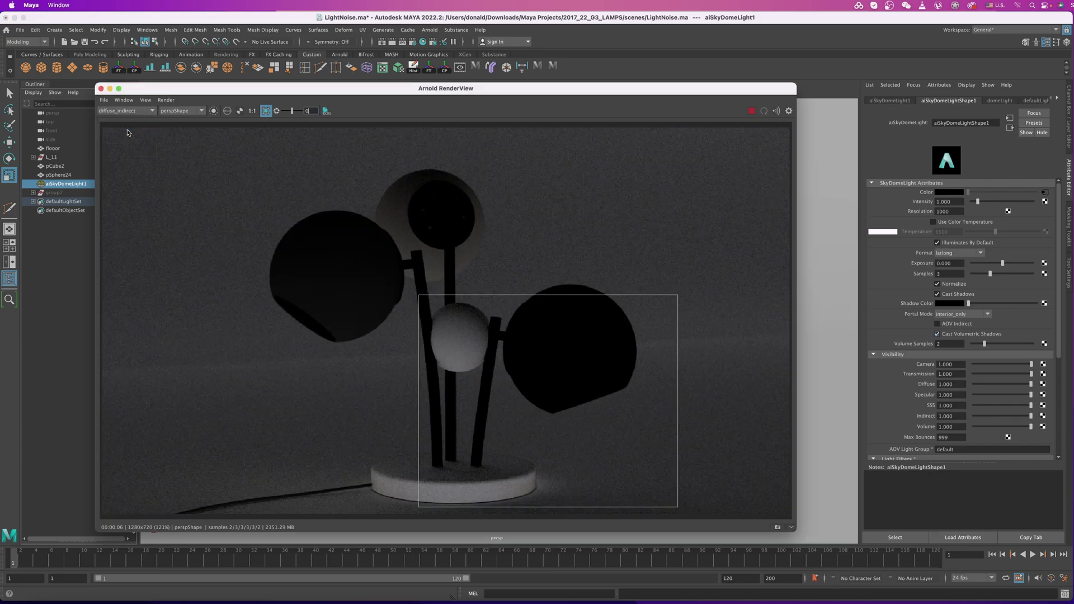
pyautogui.click(413, 44)
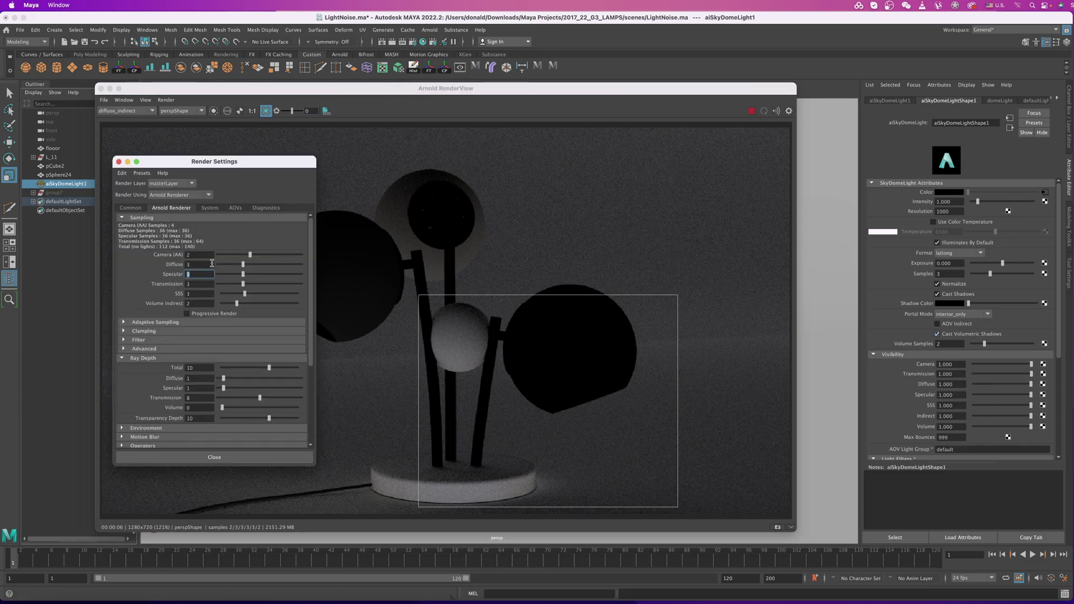
pyautogui.moveTo(201, 272); pyautogui.dragTo(186, 265)
pyautogui.moveTo(244, 266); pyautogui.dragTo(257, 267)
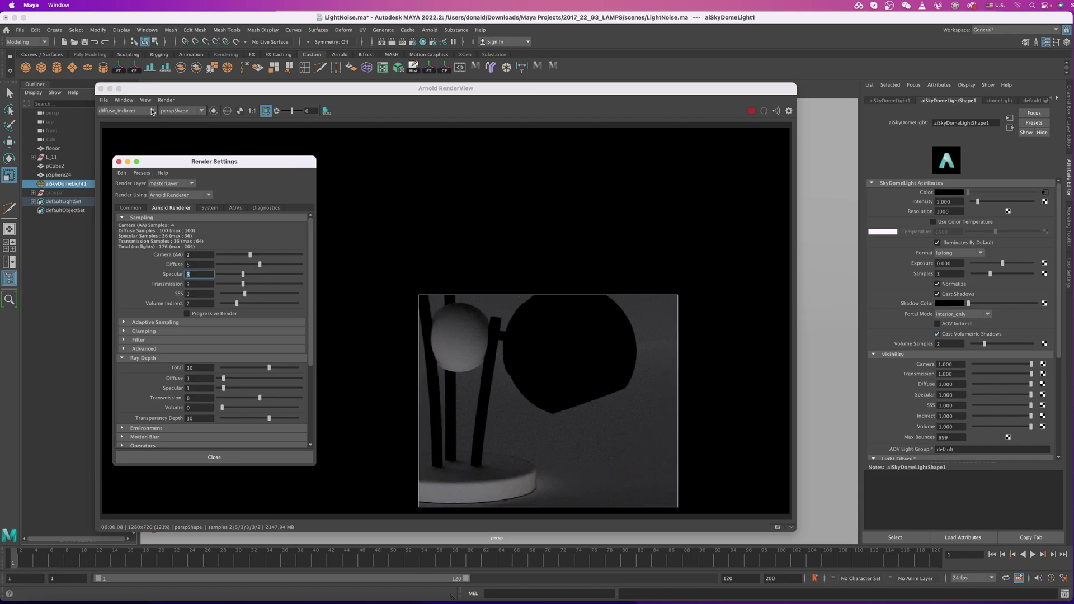
# - Check the Beauty pass, return to the diffuse_direct AOV and set the skydome light's Samples to 5
pyautogui.click(127, 111)
pyautogui.click(122, 119)
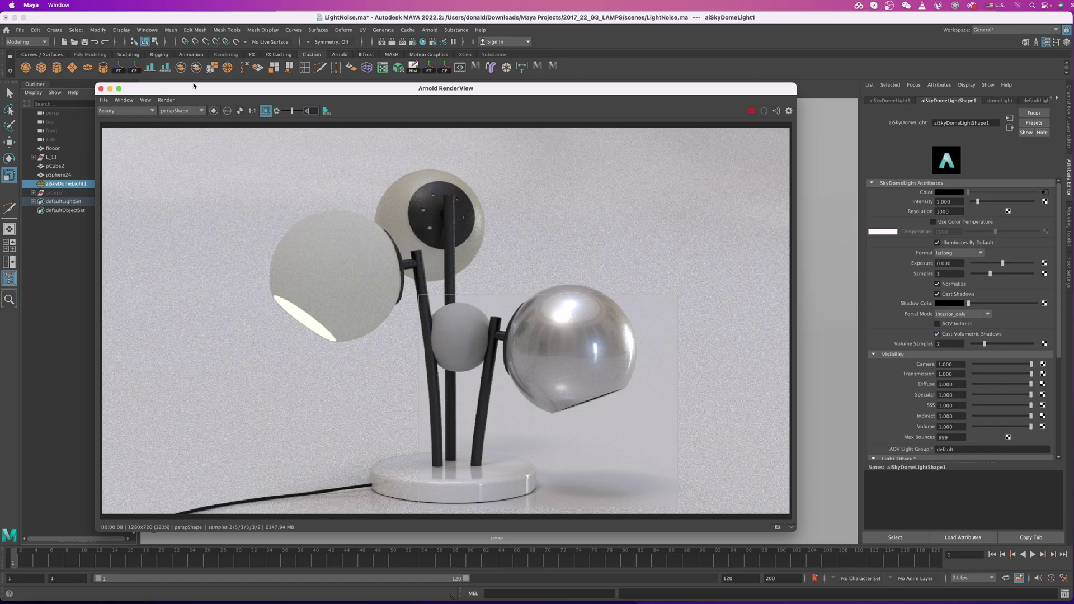
pyautogui.click(122, 111)
pyautogui.click(124, 125)
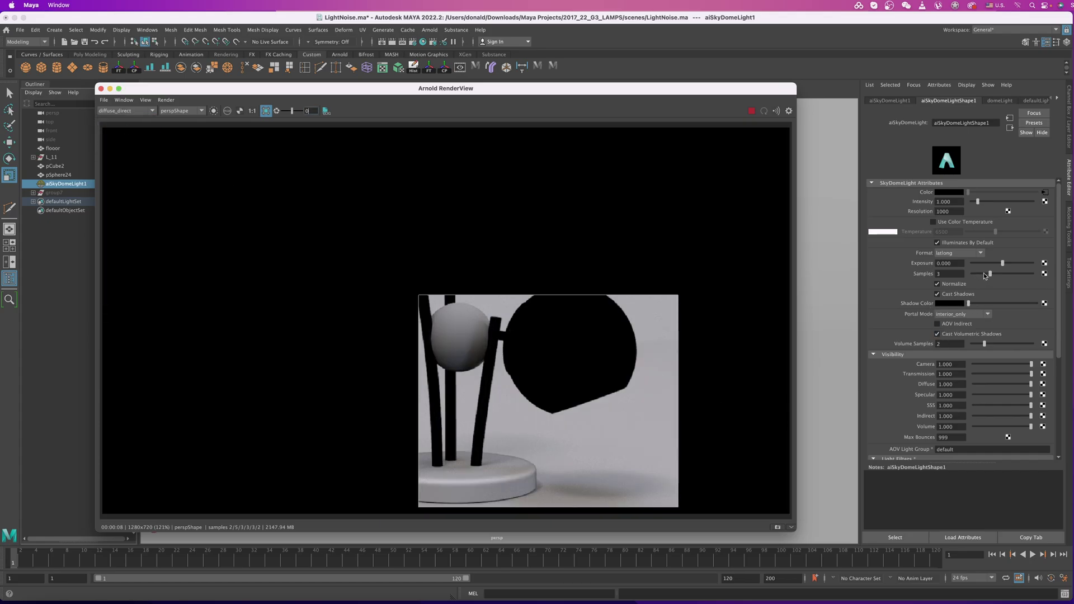
pyautogui.moveTo(989, 273); pyautogui.dragTo(1003, 274)
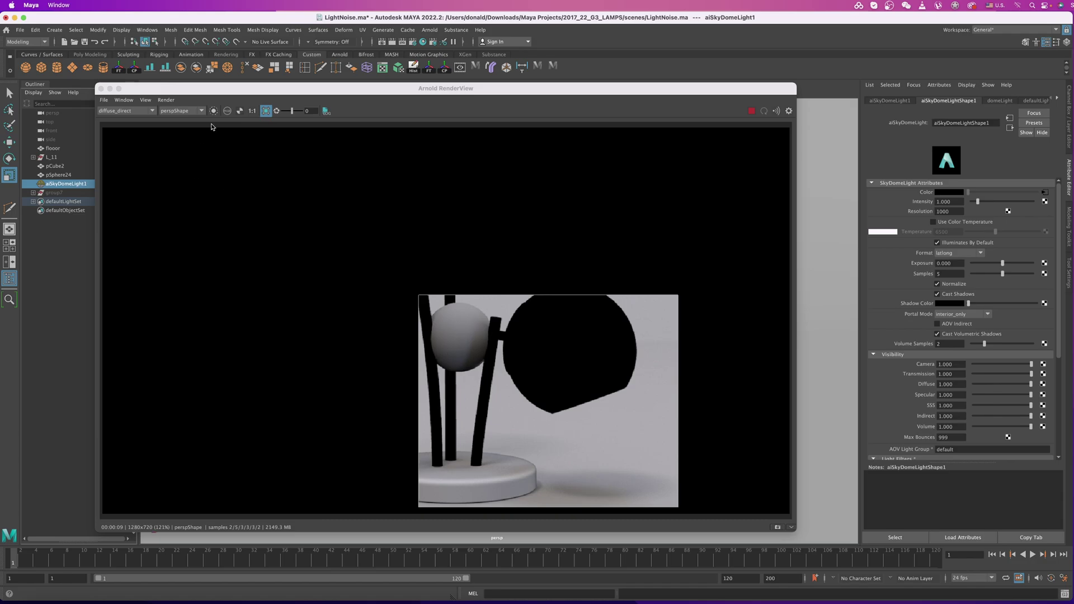
# - Examine the noise in the diffuse_indirect, specular_direct and specular_indirect AOVs within the cropped region
pyautogui.click(122, 110)
pyautogui.click(120, 130)
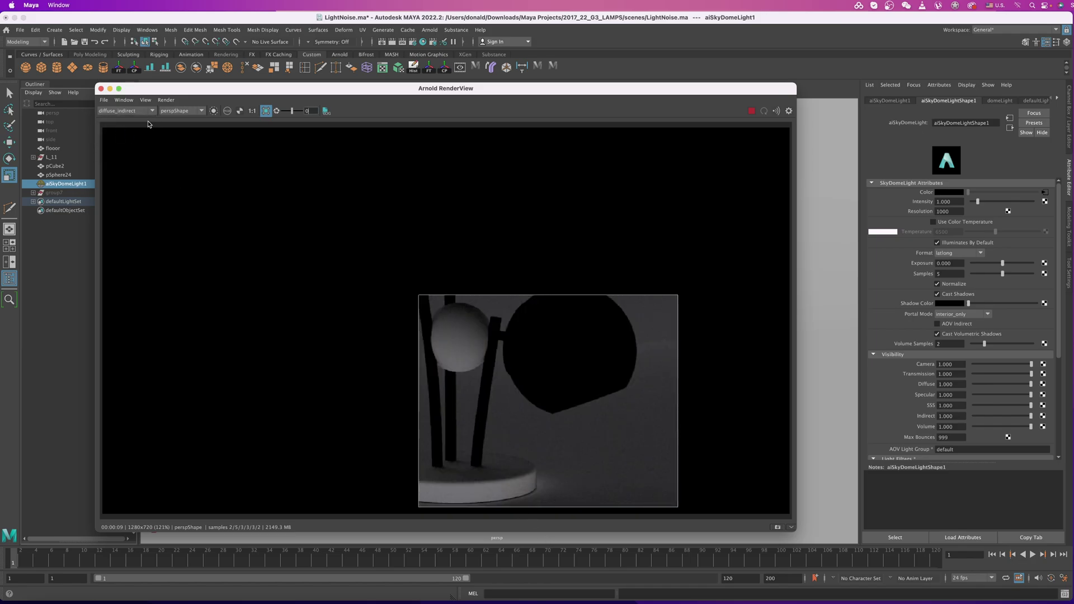
pyautogui.click(131, 111)
pyautogui.click(125, 136)
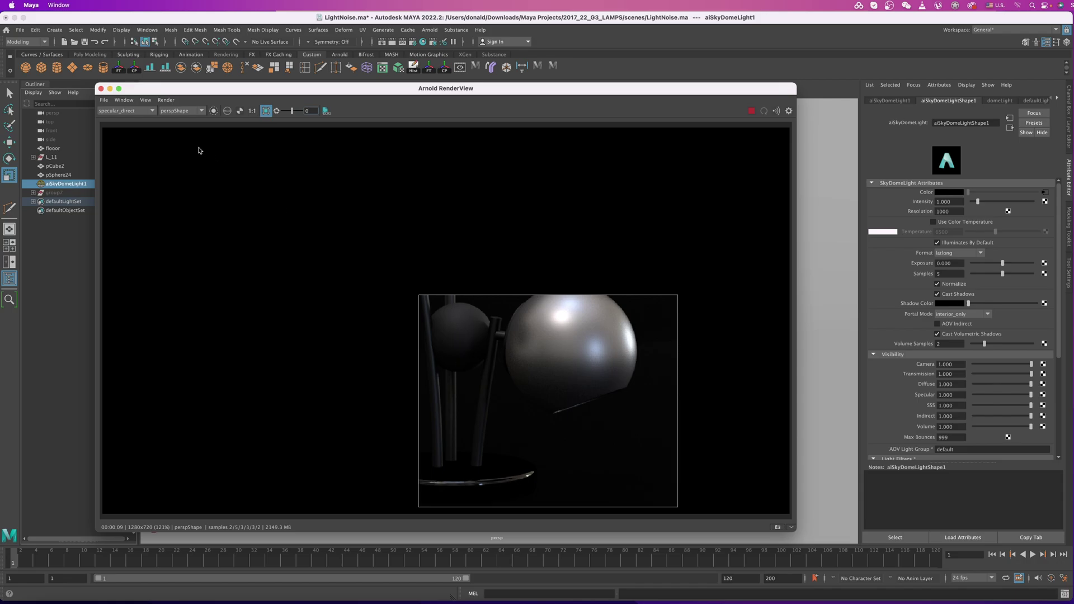
pyautogui.click(140, 112)
pyautogui.click(132, 143)
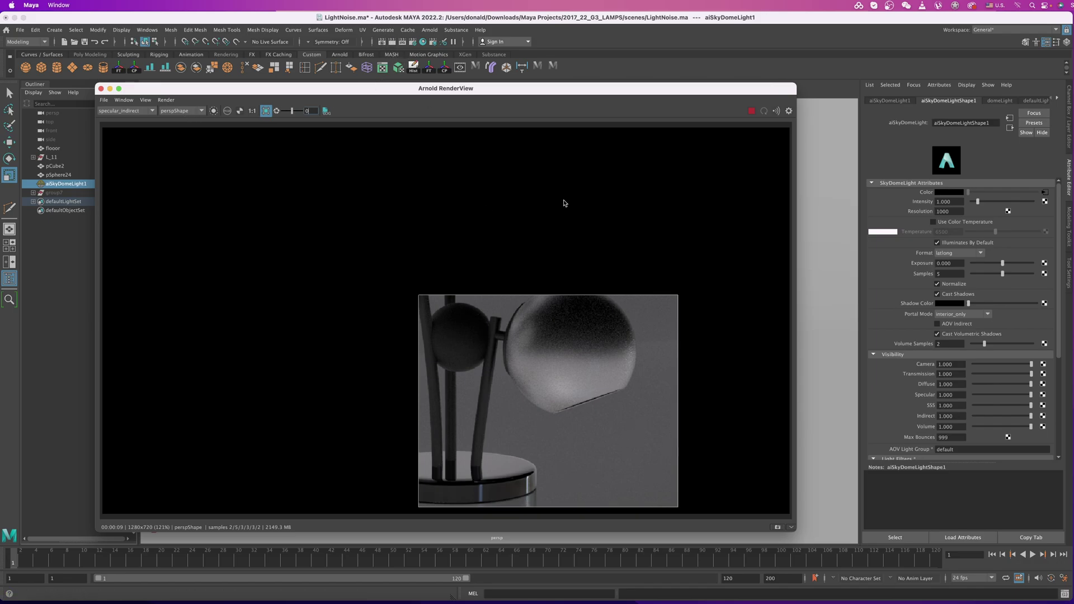
# - Set the Specular samples to 5 in the Arnold Render Settings and display the Beauty pass
pyautogui.click(412, 43)
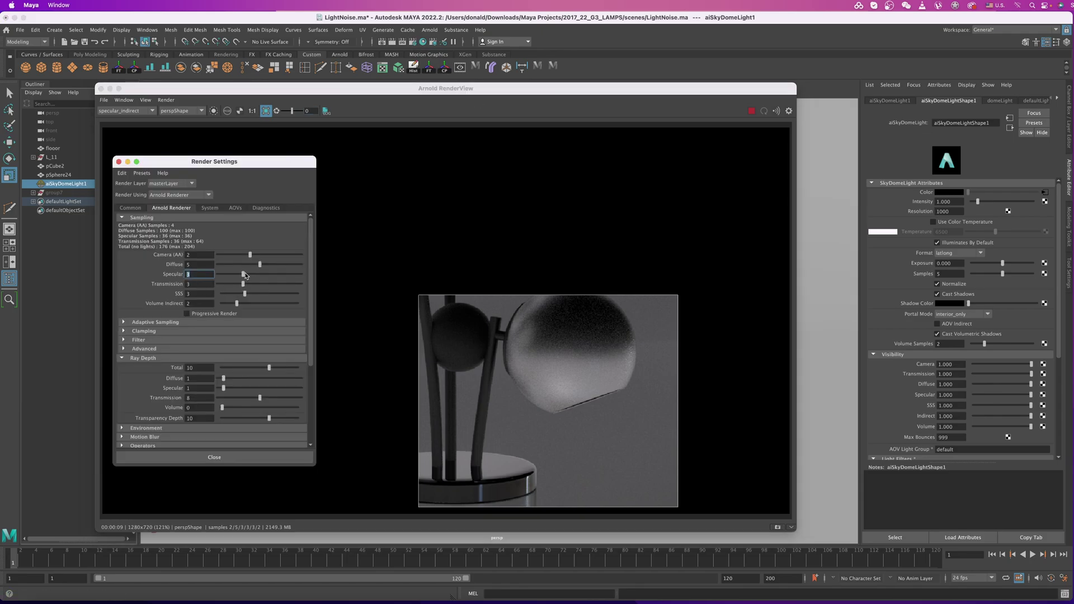
pyautogui.moveTo(243, 273); pyautogui.dragTo(256, 274)
pyautogui.click(125, 114)
pyautogui.click(127, 119)
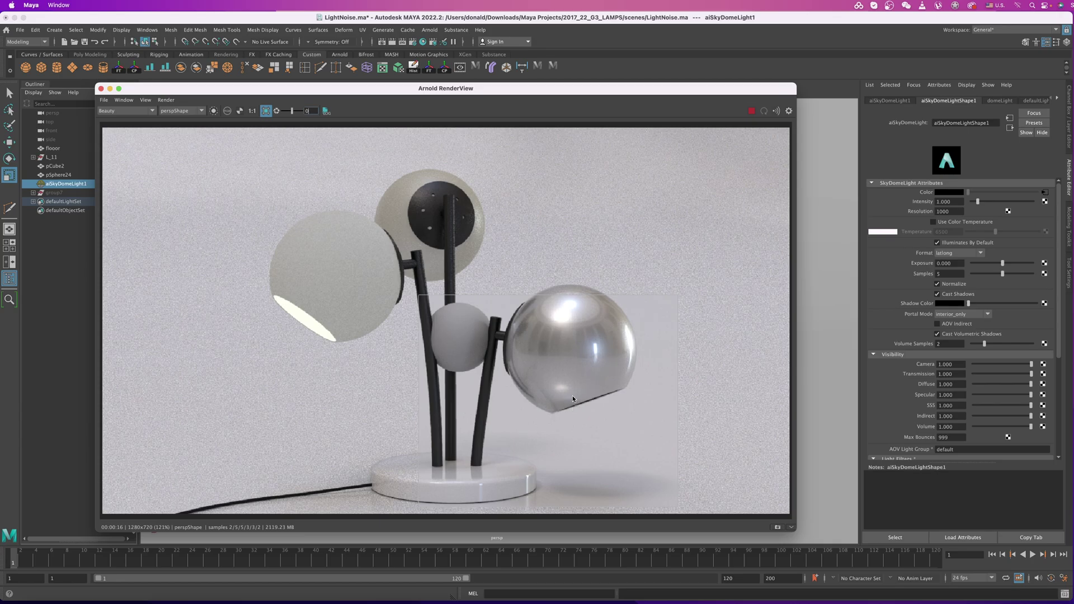
# - With the sss AOV displayed, stop the live render and turn off the crop region
pyautogui.click(114, 111)
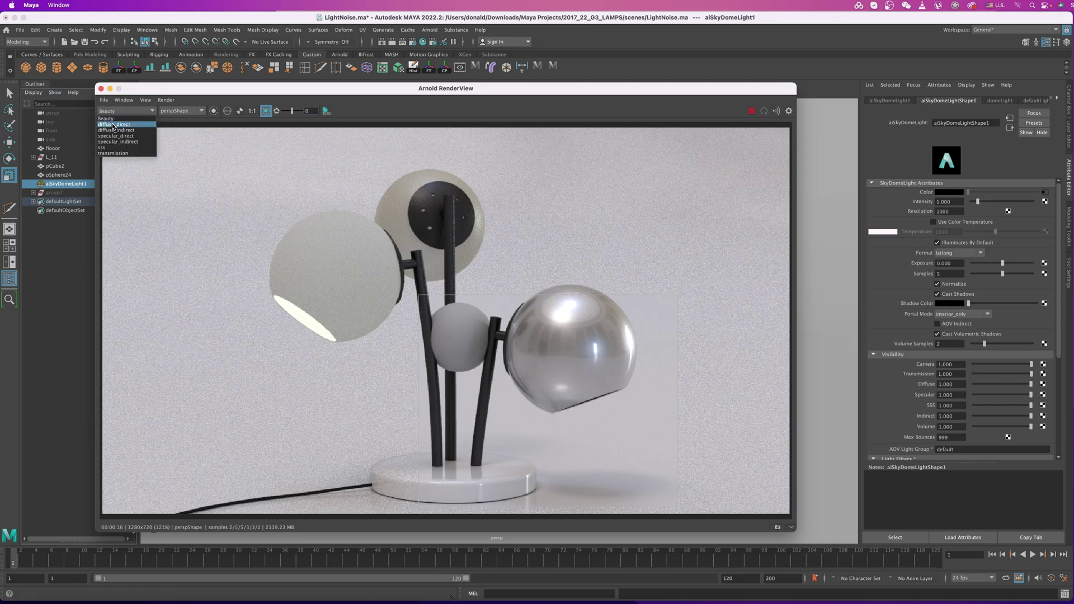
pyautogui.click(112, 147)
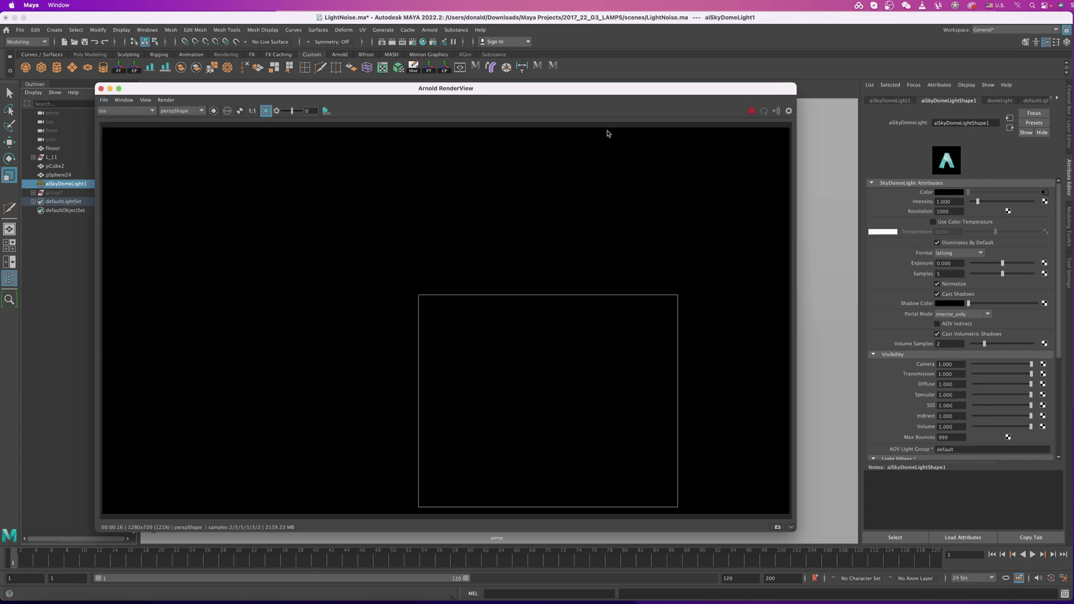
pyautogui.click(751, 110)
pyautogui.click(266, 111)
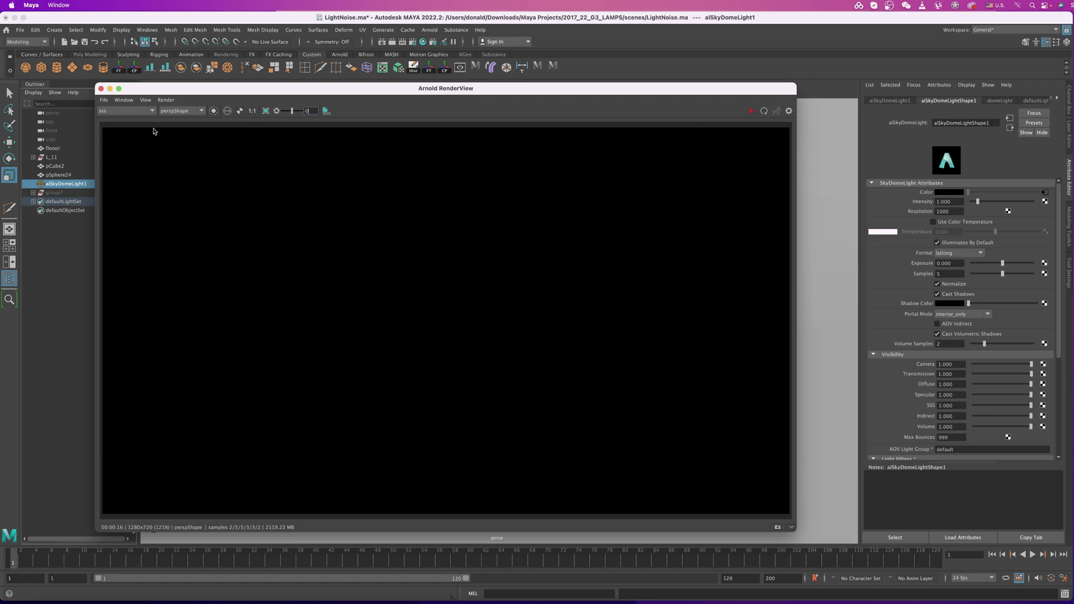
# - Check the full-frame Beauty pass and switch the RenderView back to the sss AOV
pyautogui.click(130, 112)
pyautogui.click(106, 118)
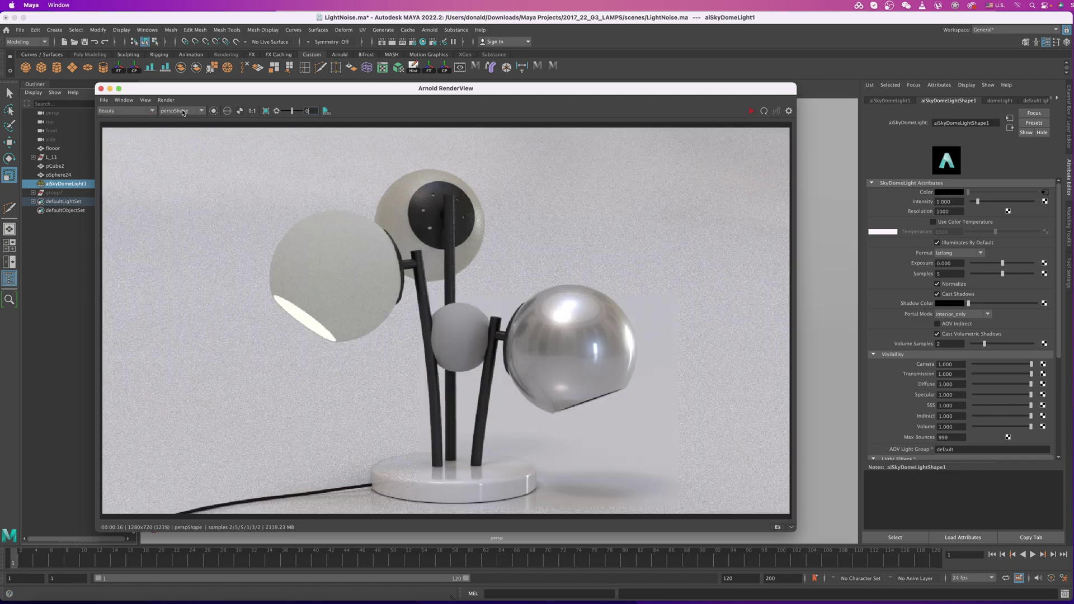
pyautogui.click(182, 111)
pyautogui.click(128, 112)
pyautogui.click(124, 111)
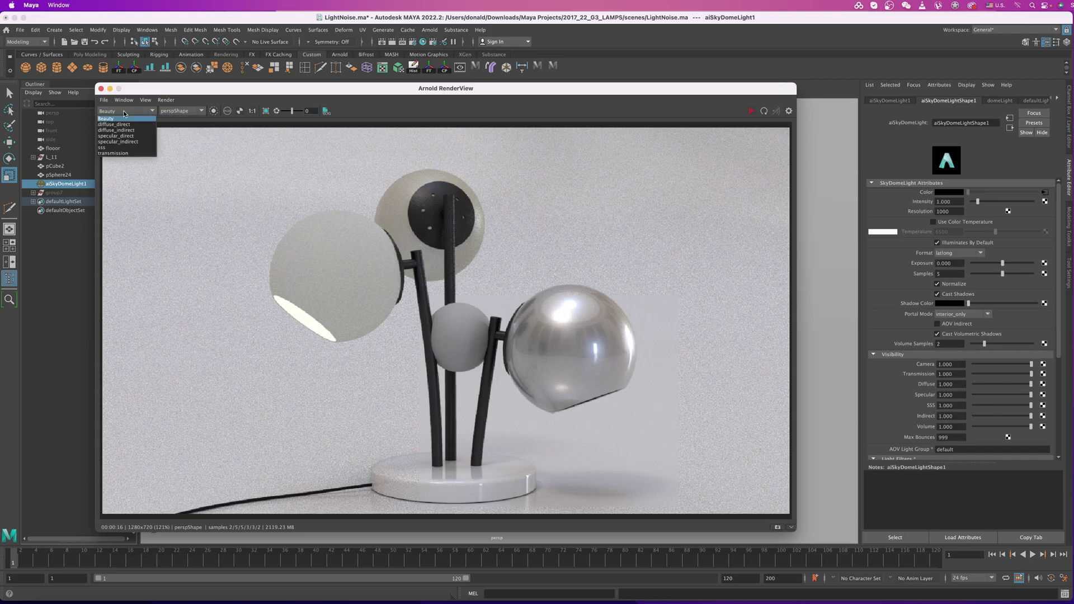
pyautogui.click(110, 148)
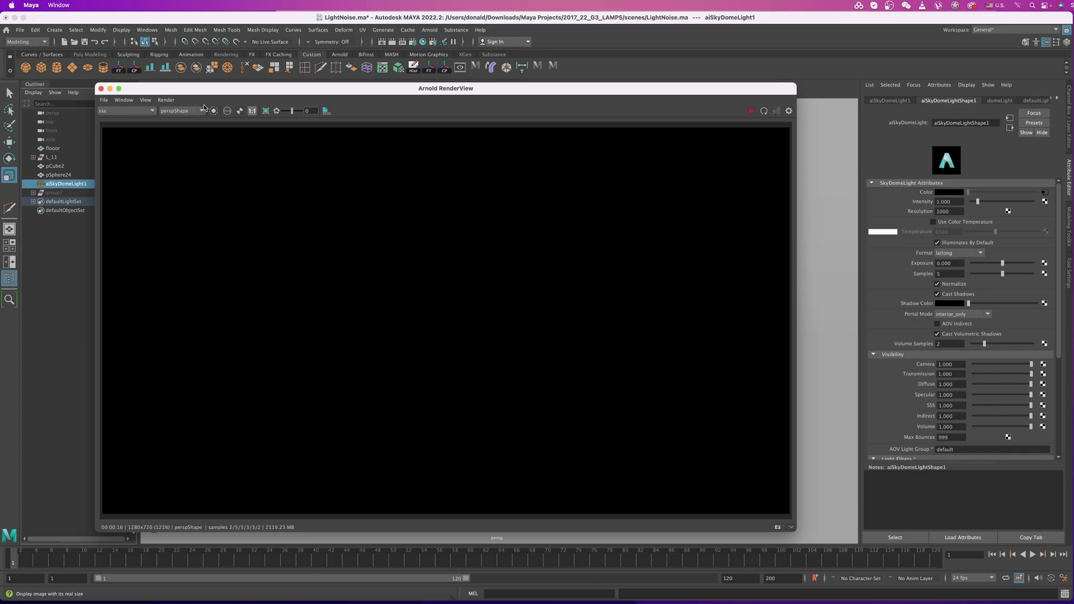
# - Start the live full-frame render, display the Beauty pass and open the Render Settings
pyautogui.click(751, 111)
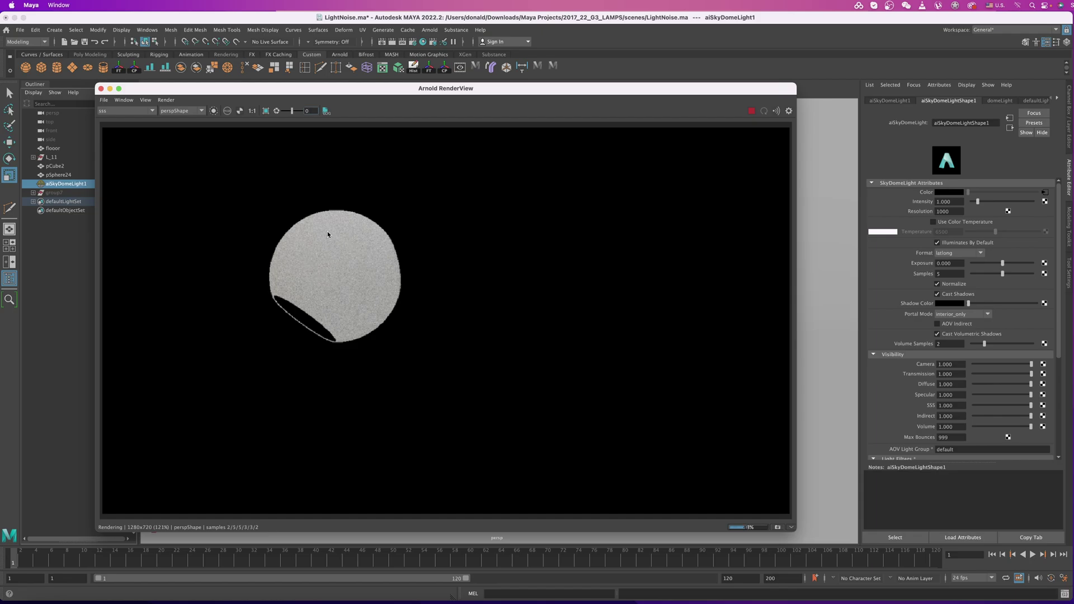
pyautogui.click(112, 111)
pyautogui.click(112, 118)
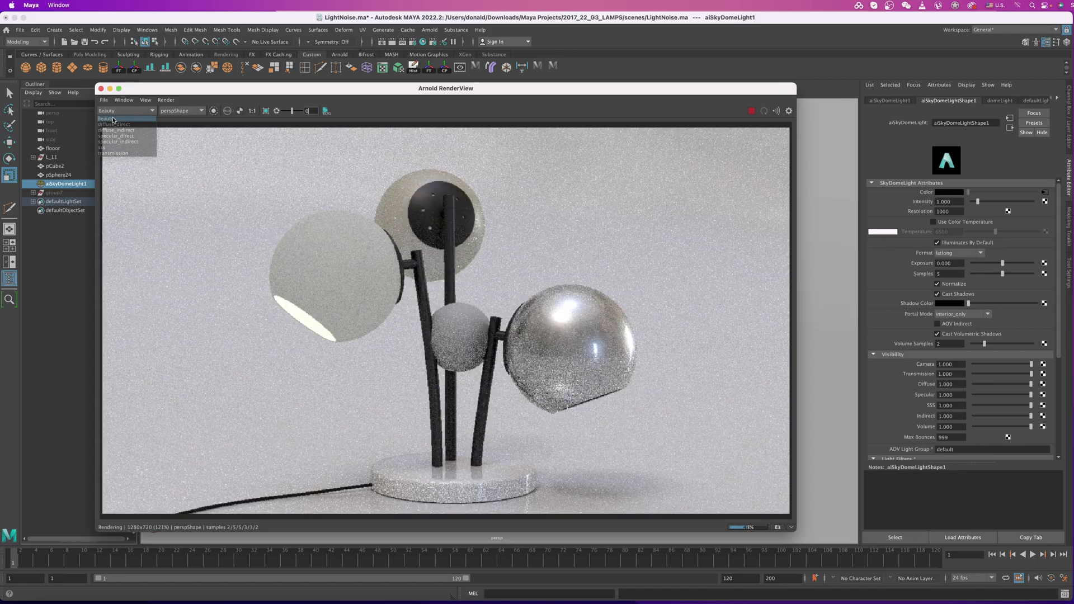
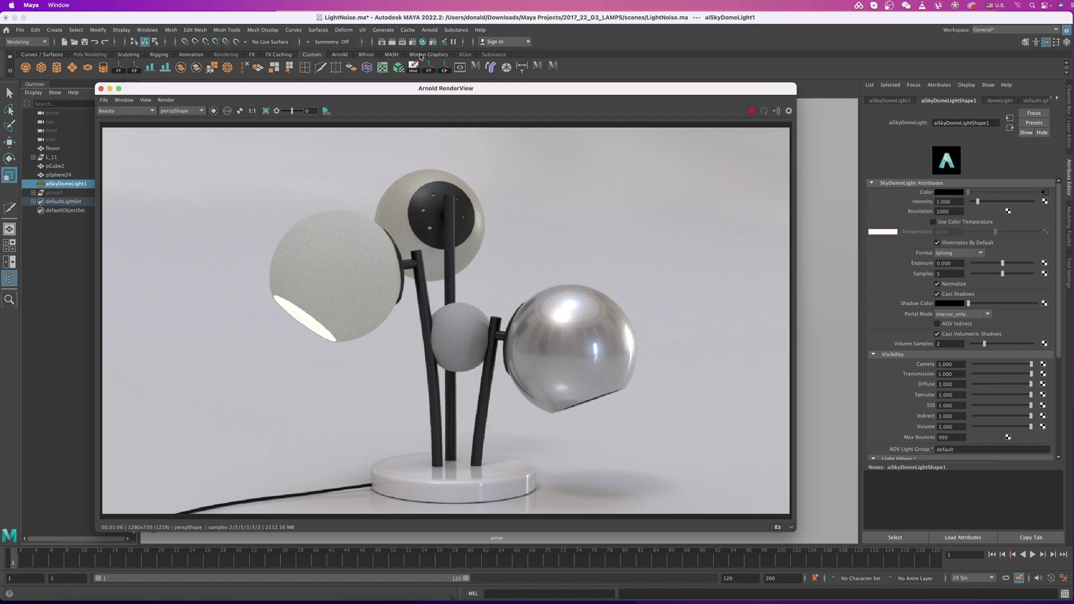
pyautogui.click(433, 43)
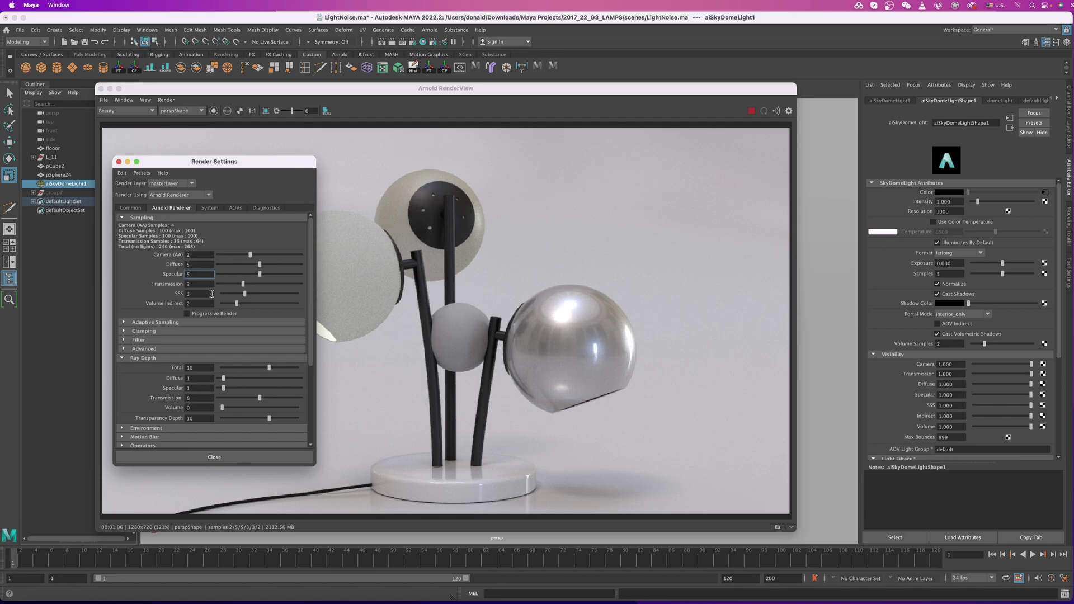
pyautogui.moveTo(260, 172); pyautogui.dragTo(227, 185)
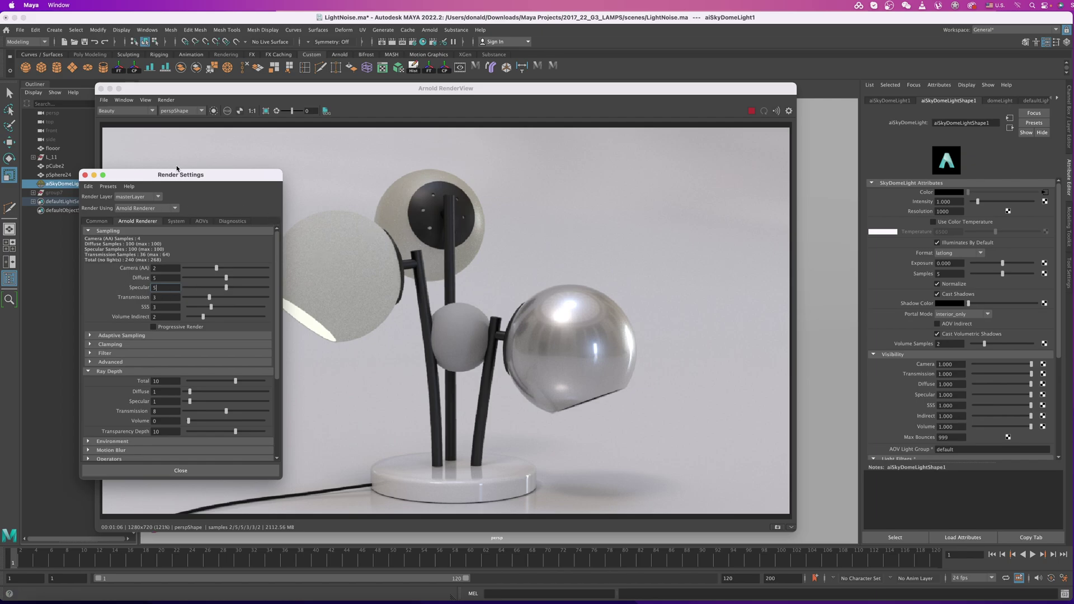
pyautogui.moveTo(178, 173); pyautogui.dragTo(165, 168)
# - Stop the live render and draw a crop region over the upper part of the white shade and the edge of the rear shade
pyautogui.click(751, 111)
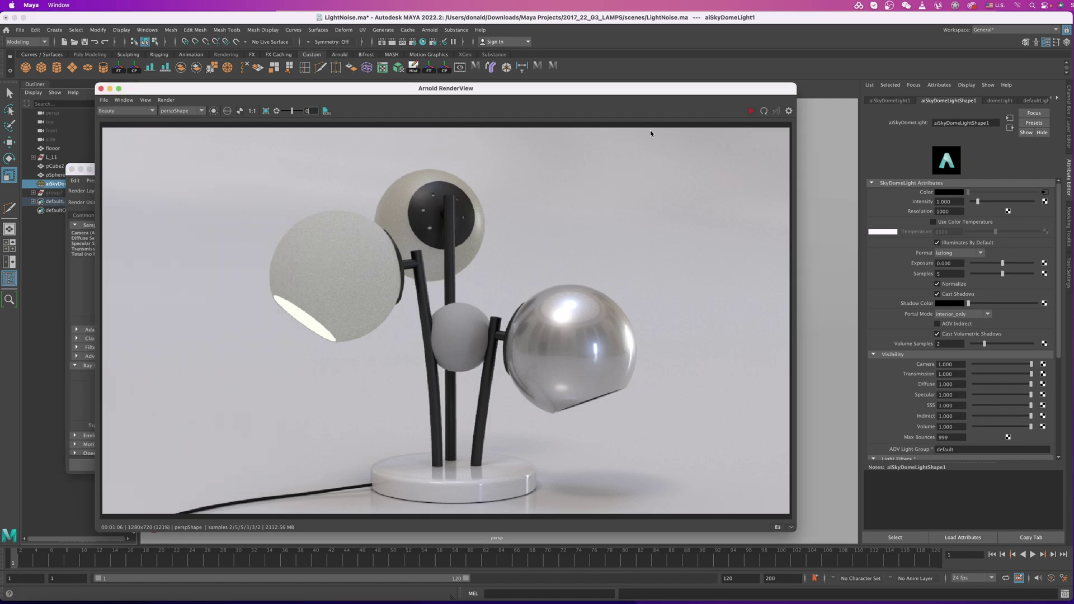
pyautogui.click(266, 111)
pyautogui.moveTo(289, 168); pyautogui.dragTo(421, 291)
# - Set the Diffuse and Specular samples to 2 and the SSS samples to 8, and render the cropped region live
pyautogui.click(414, 43)
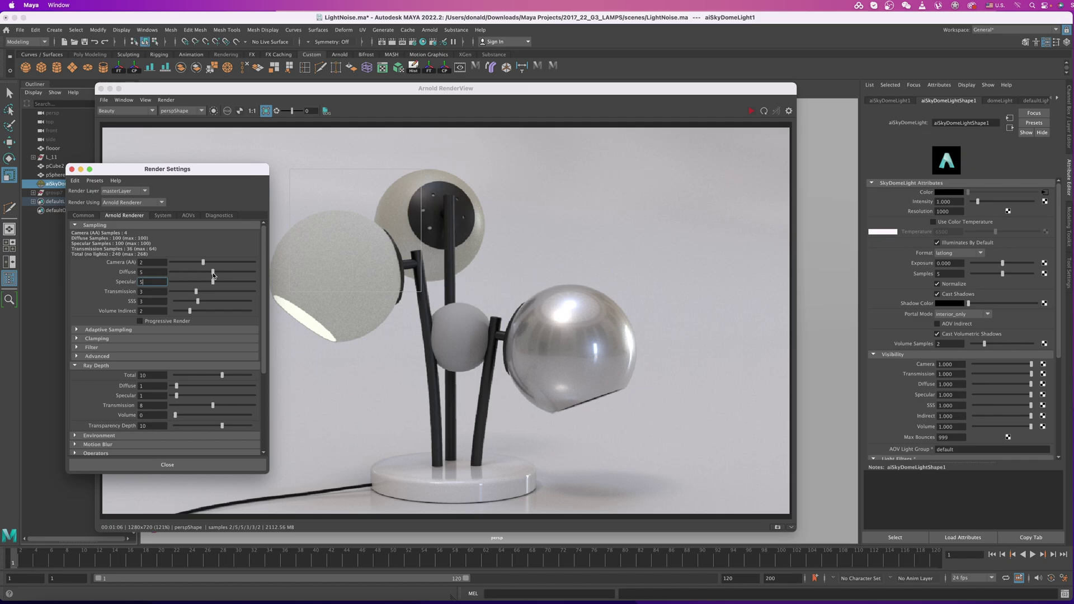
pyautogui.moveTo(213, 272); pyautogui.dragTo(188, 283)
pyautogui.moveTo(197, 302); pyautogui.dragTo(236, 301)
pyautogui.click(750, 112)
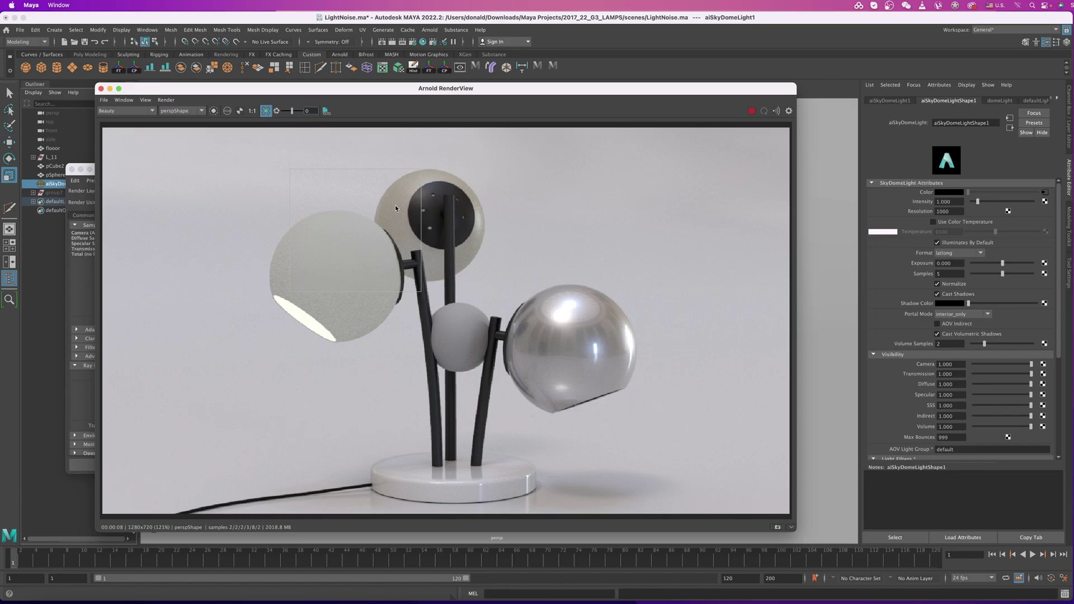
# - Set the Transmission samples to 6 and try the SSS samples at 0 and 1 in the live cropped render
pyautogui.click(415, 44)
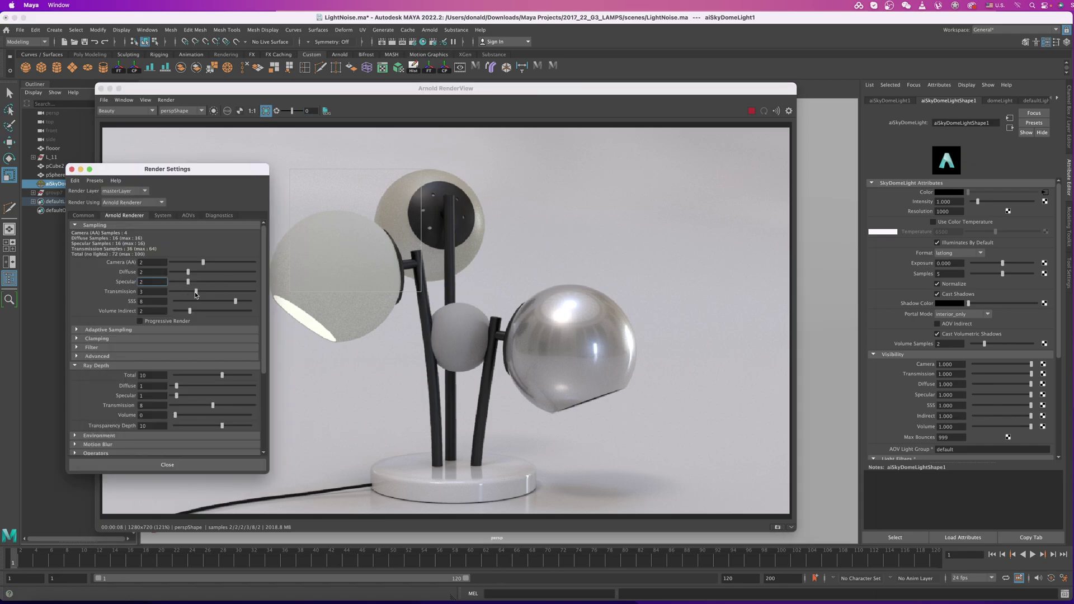
pyautogui.moveTo(195, 291); pyautogui.dragTo(218, 293)
pyautogui.moveTo(234, 301); pyautogui.dragTo(175, 305)
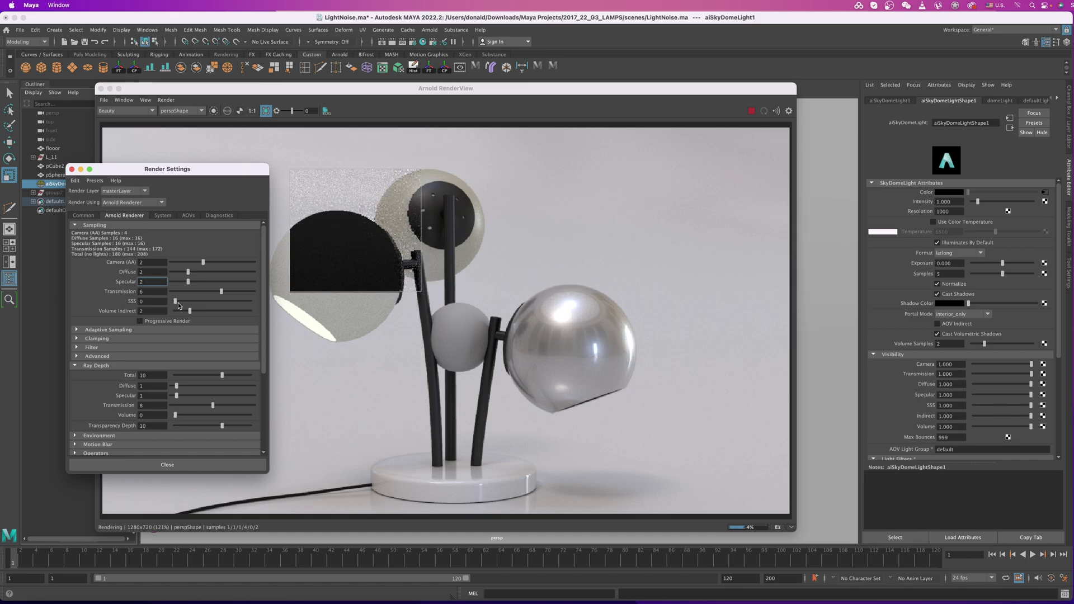
pyautogui.moveTo(177, 303); pyautogui.dragTo(180, 304)
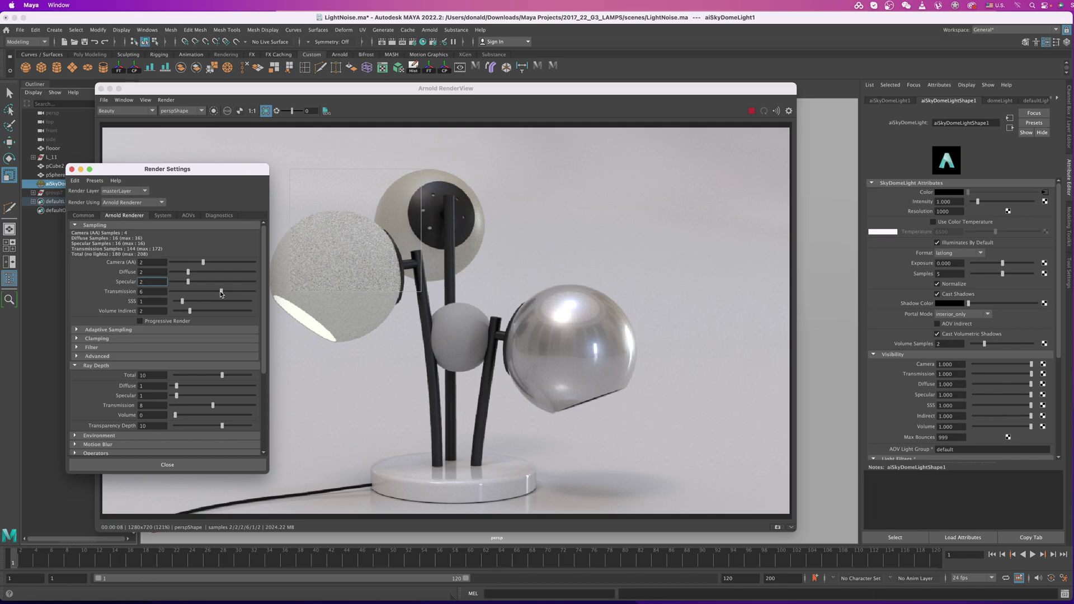
# - Set the Transmission samples to 1 and the Diffuse samples to 4, and stop the live render
pyautogui.moveTo(220, 291); pyautogui.dragTo(179, 295)
pyautogui.click(148, 311)
pyautogui.click(183, 301)
pyautogui.click(144, 272)
pyautogui.click(146, 282)
pyautogui.moveTo(189, 273); pyautogui.dragTo(202, 276)
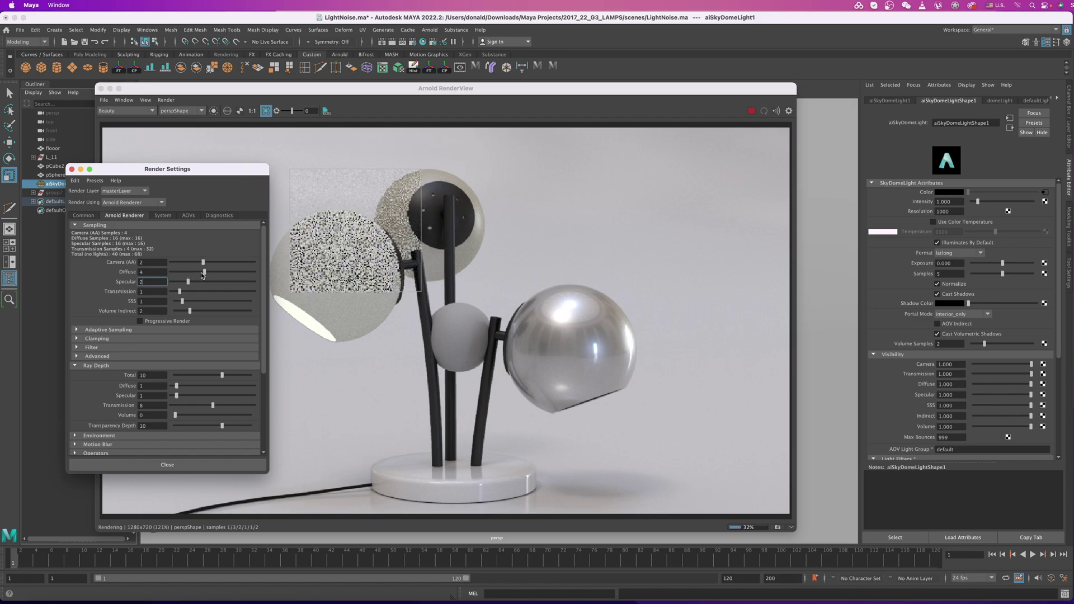
pyautogui.click(327, 239)
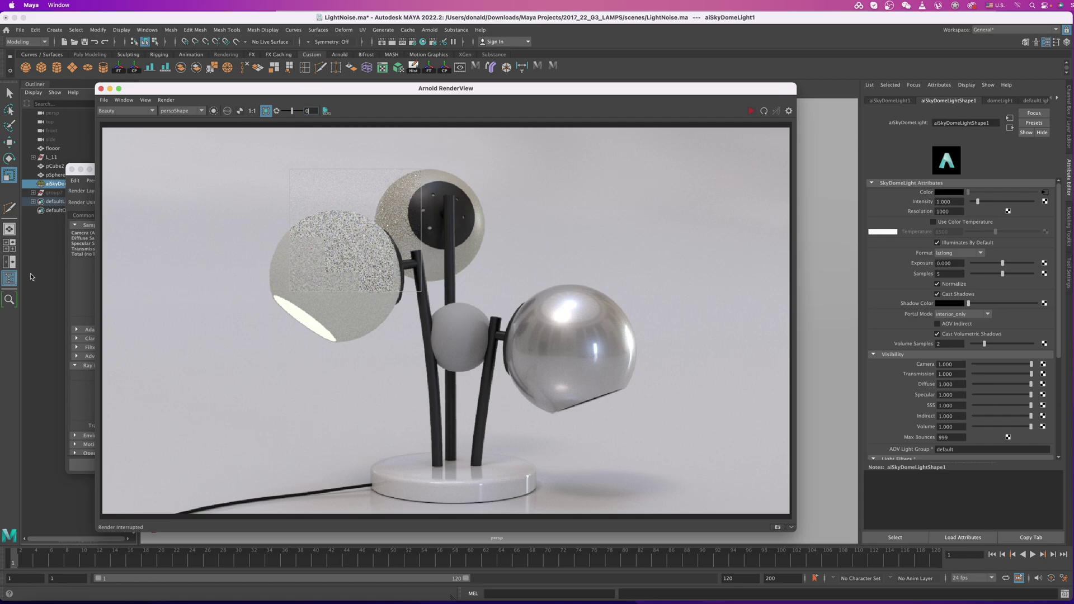
pyautogui.click(74, 311)
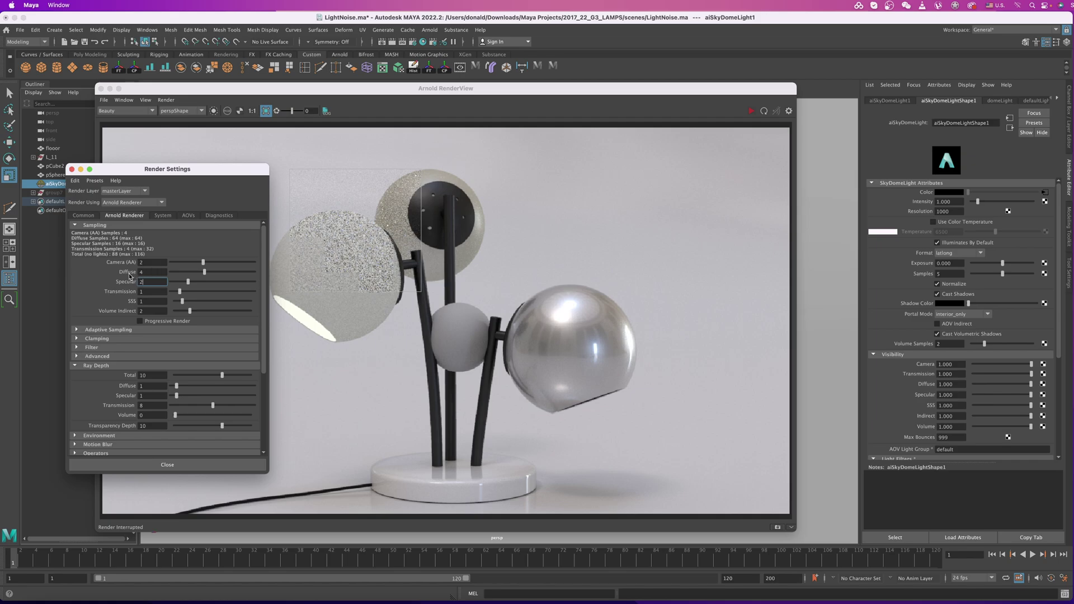
# - Set the Camera (AA) samples to 5, Specular to 4, SSS to 3 and Transmission to 3
pyautogui.moveTo(188, 282); pyautogui.dragTo(223, 264)
pyautogui.moveTo(185, 301); pyautogui.dragTo(196, 304)
pyautogui.moveTo(179, 292); pyautogui.dragTo(196, 295)
# - Set the Diffuse ray depth to 2, leave the skydome light's Samples at 5 and close the Render Settings
pyautogui.moveTo(177, 387); pyautogui.dragTo(180, 387)
pyautogui.moveTo(1004, 276); pyautogui.dragTo(1008, 275)
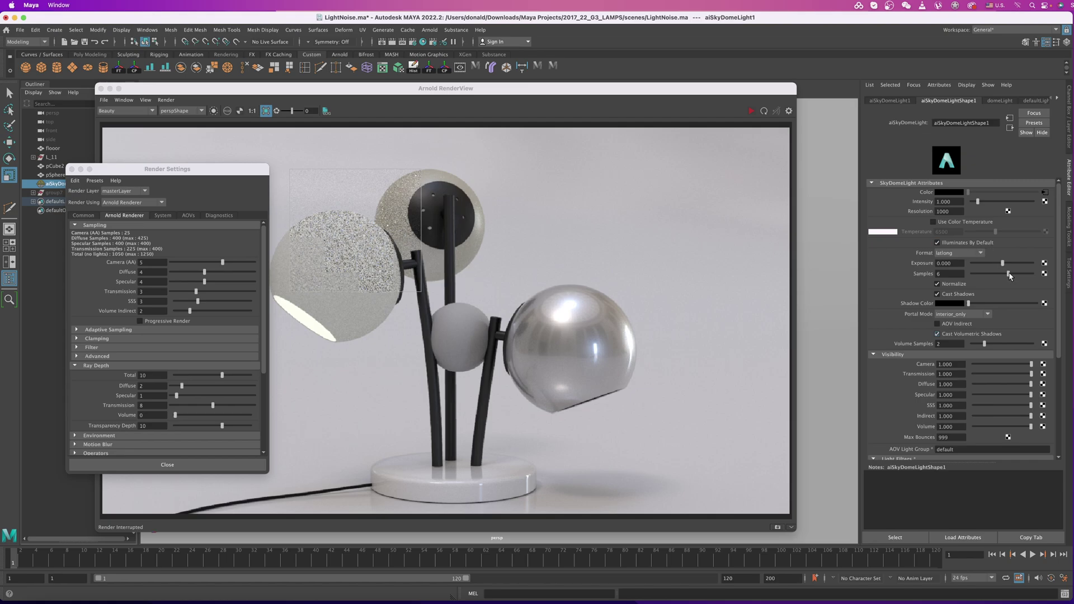
pyautogui.moveTo(1010, 275); pyautogui.dragTo(1002, 274)
pyautogui.click(167, 465)
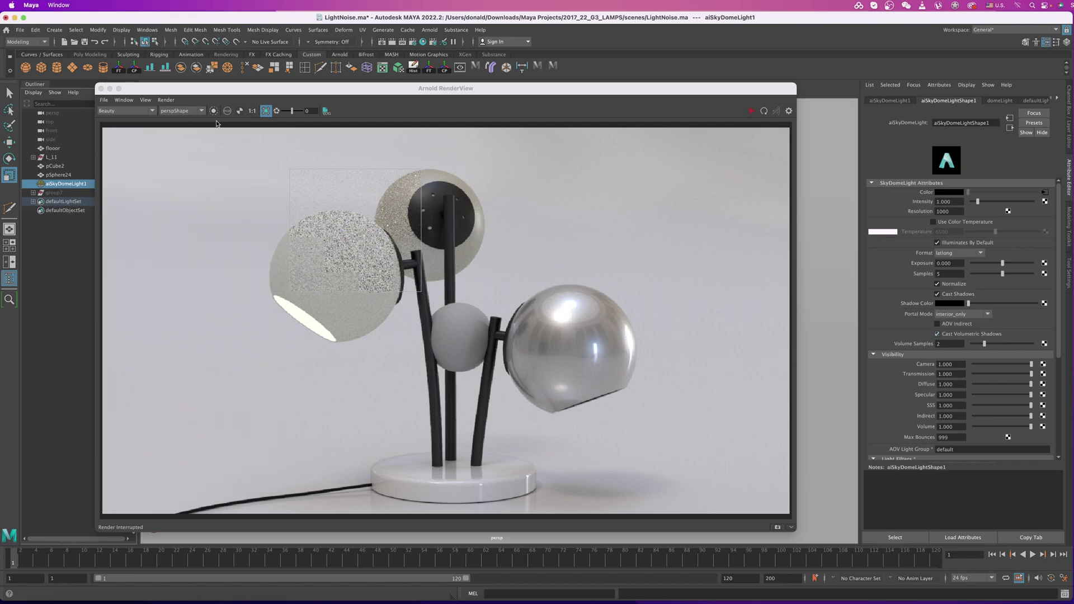
# - Turn off the crop region and re-render the whole frame with a full scene update
pyautogui.click(266, 112)
pyautogui.click(266, 112)
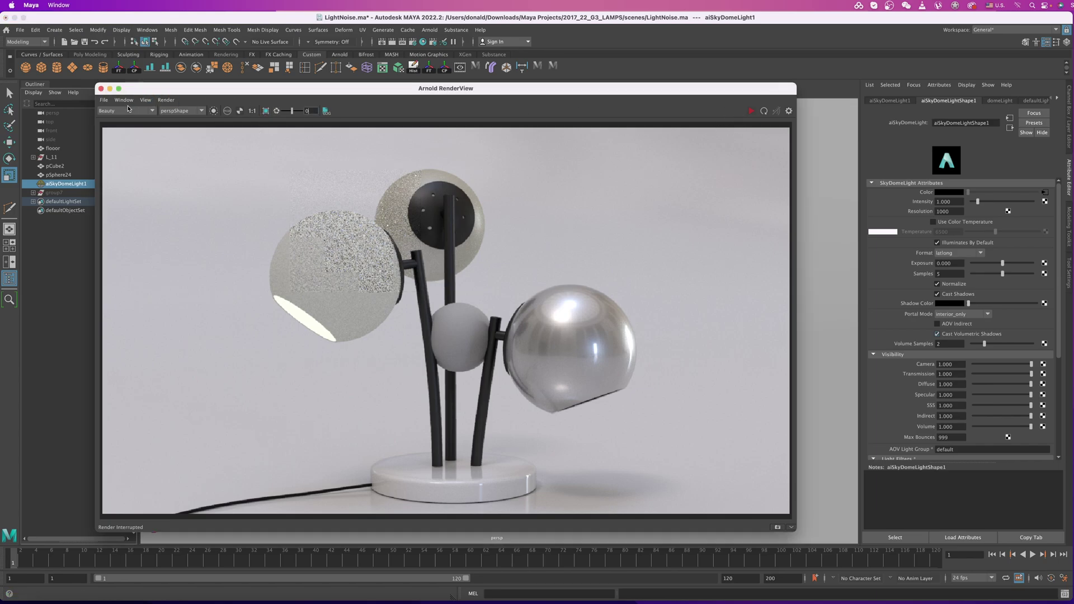
pyautogui.click(166, 101)
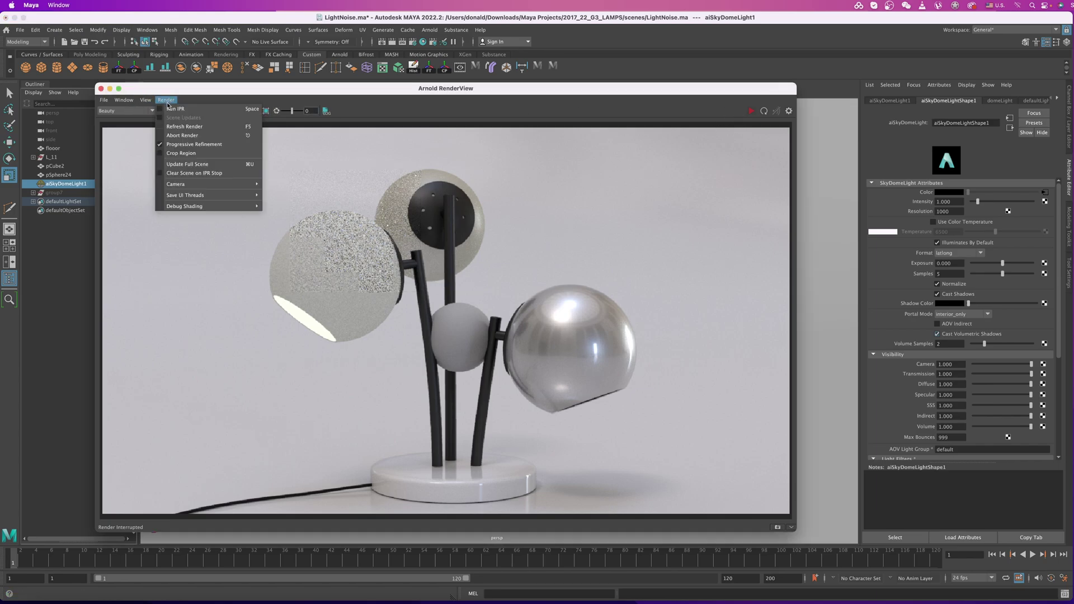
pyautogui.click(198, 164)
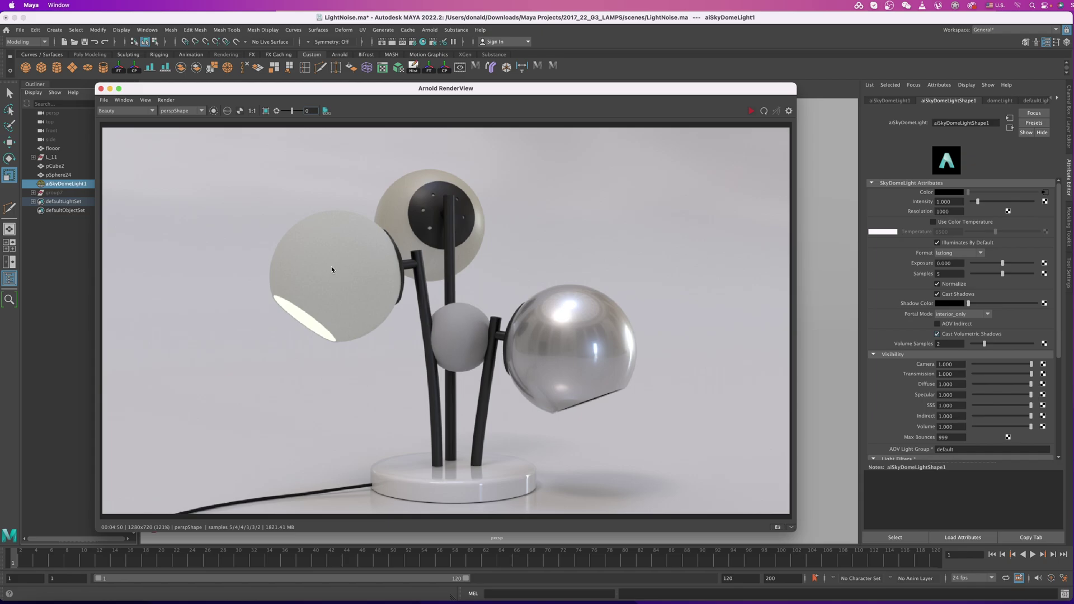
# - Examine the remaining noise on the lamp shades, small sphere and base in the full-frame Beauty pass
pyautogui.keyDown('alt'); pyautogui.moveTo(329, 263); pyautogui.dragTo(506, 348, button='right'); pyautogui.keyUp('alt')
pyautogui.keyDown('alt'); pyautogui.moveTo(337, 286); pyautogui.dragTo(374, 299, button='right'); pyautogui.keyUp('alt')
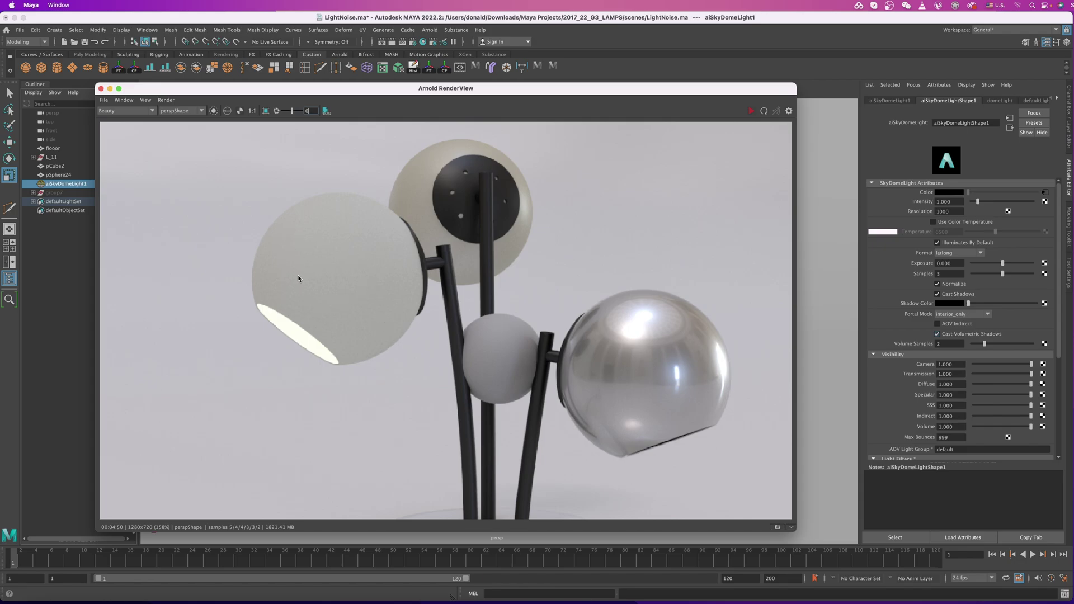
pyautogui.scroll(-5, 347, 288)
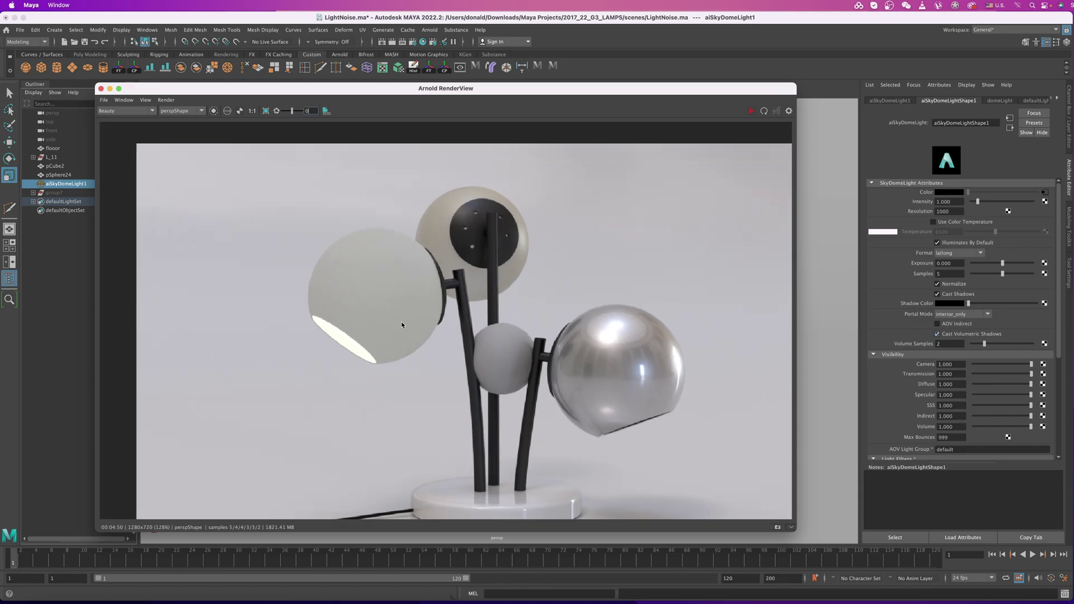
pyautogui.scroll(3, 418, 360)
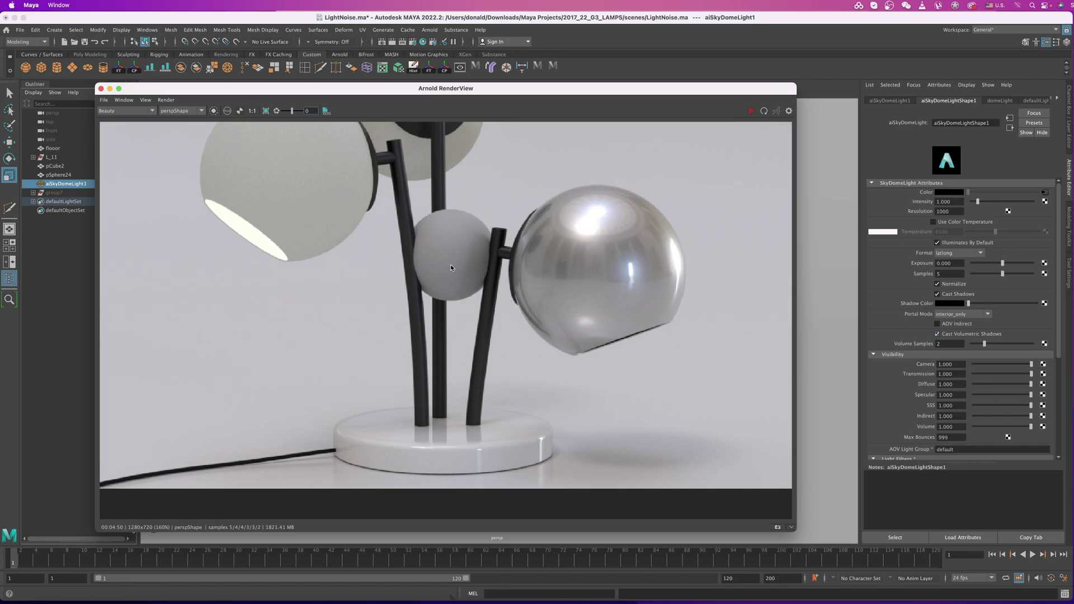
pyautogui.scroll(-2, 575, 344)
pyautogui.moveTo(428, 265); pyautogui.dragTo(448, 314, button='middle')
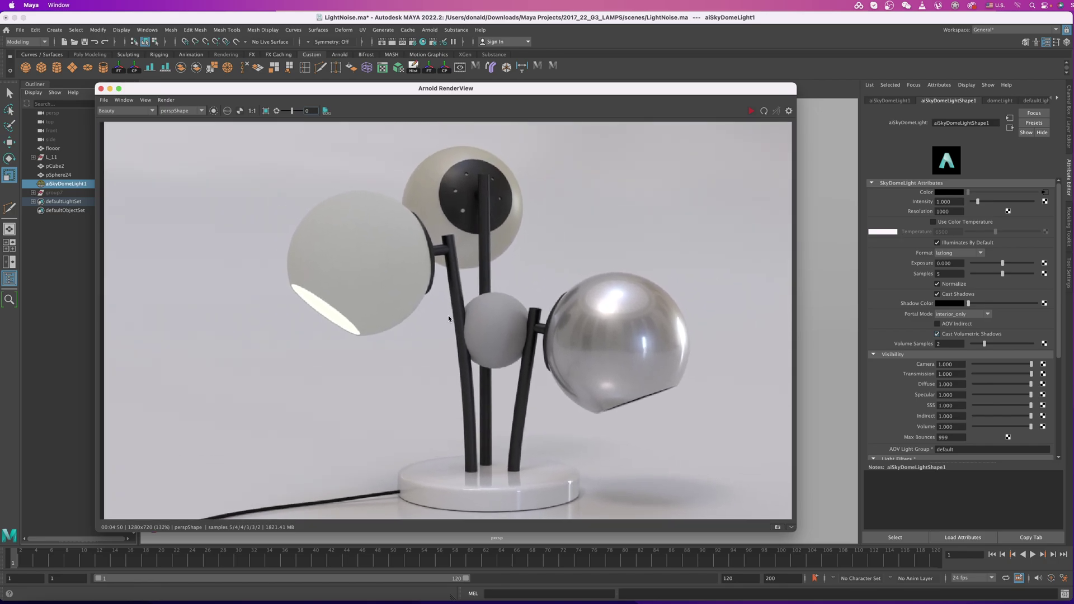
pyautogui.scroll(1, 455, 264)
pyautogui.moveTo(456, 263); pyautogui.dragTo(453, 284, button='middle')
pyautogui.moveTo(376, 251); pyautogui.dragTo(382, 258, button='middle')
pyautogui.scroll(3, 382, 257)
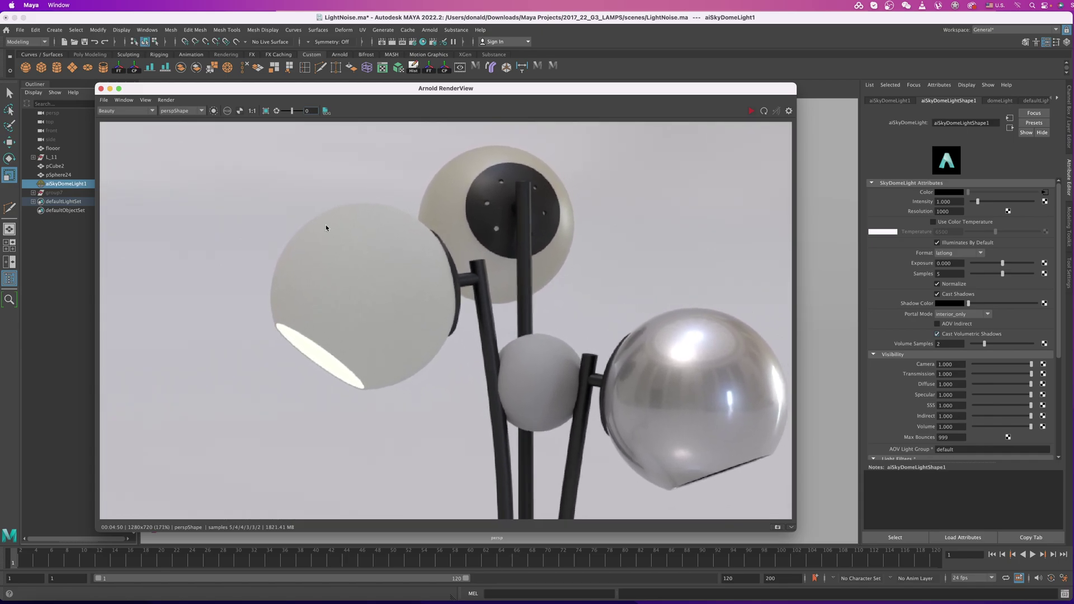
pyautogui.scroll(-4, 431, 267)
pyautogui.scroll(-1, 473, 291)
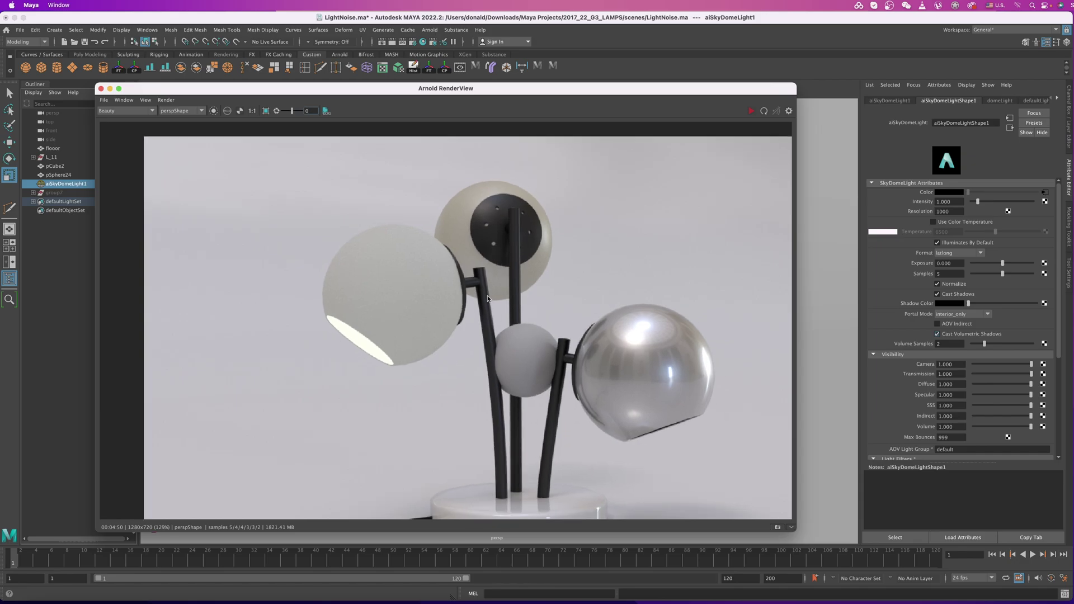
pyautogui.moveTo(476, 292); pyautogui.dragTo(454, 282, button='middle')
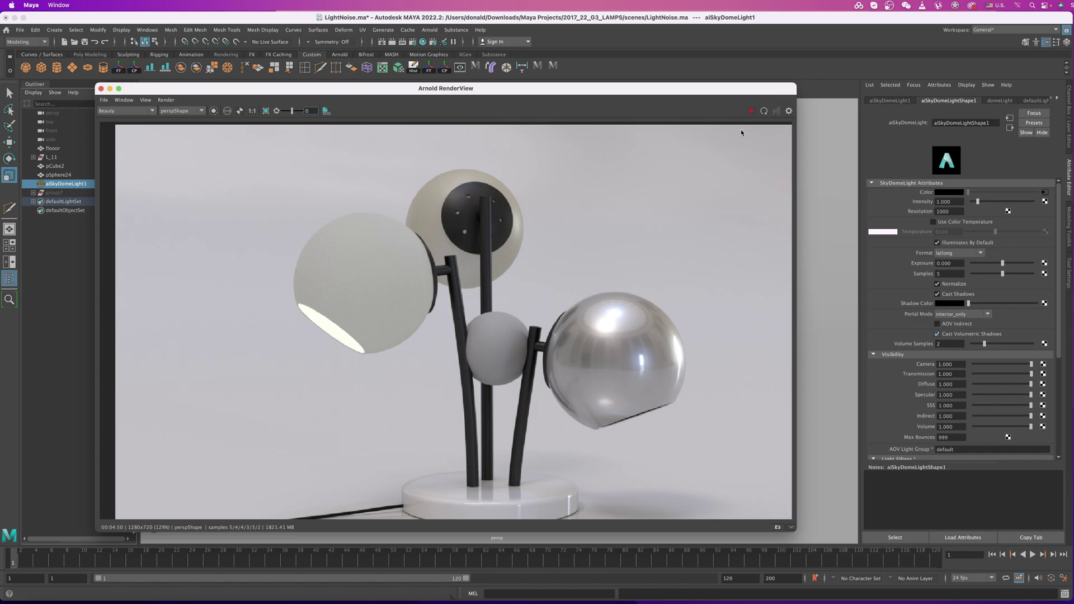
pyautogui.click(113, 112)
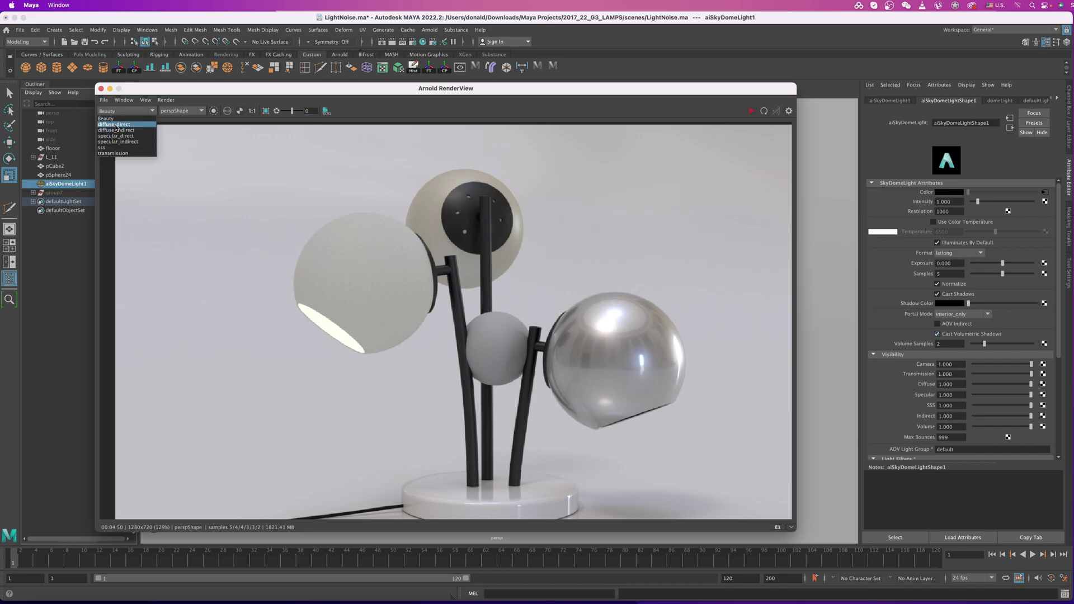
pyautogui.click(114, 117)
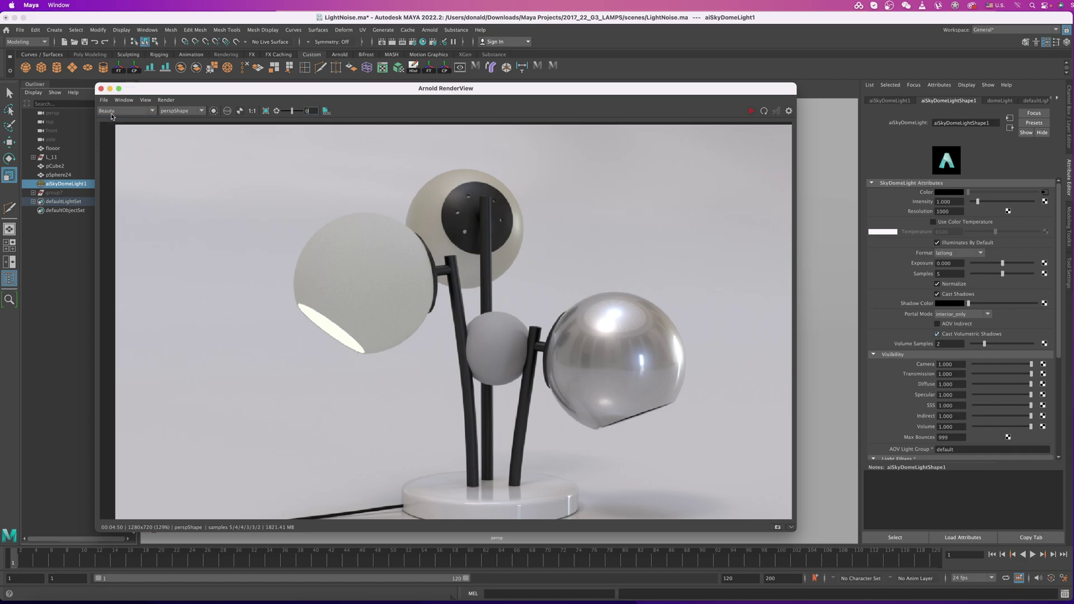
# - Set the SSS samples to 5 and render live a crop region over the upper part of the white shade
pyautogui.click(266, 111)
pyautogui.moveTo(411, 278); pyautogui.dragTo(285, 200)
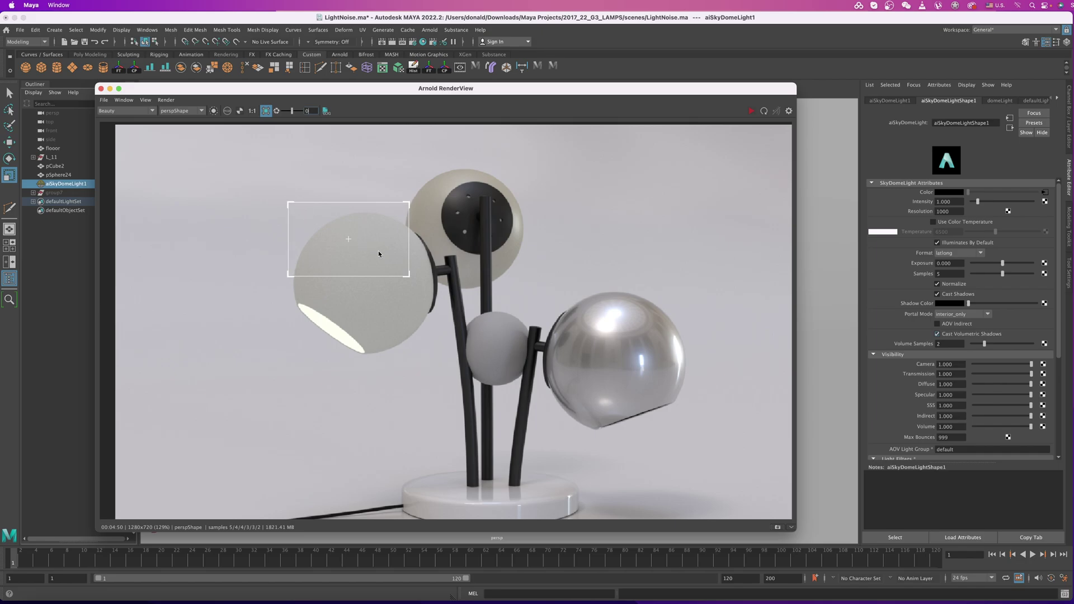
pyautogui.click(414, 44)
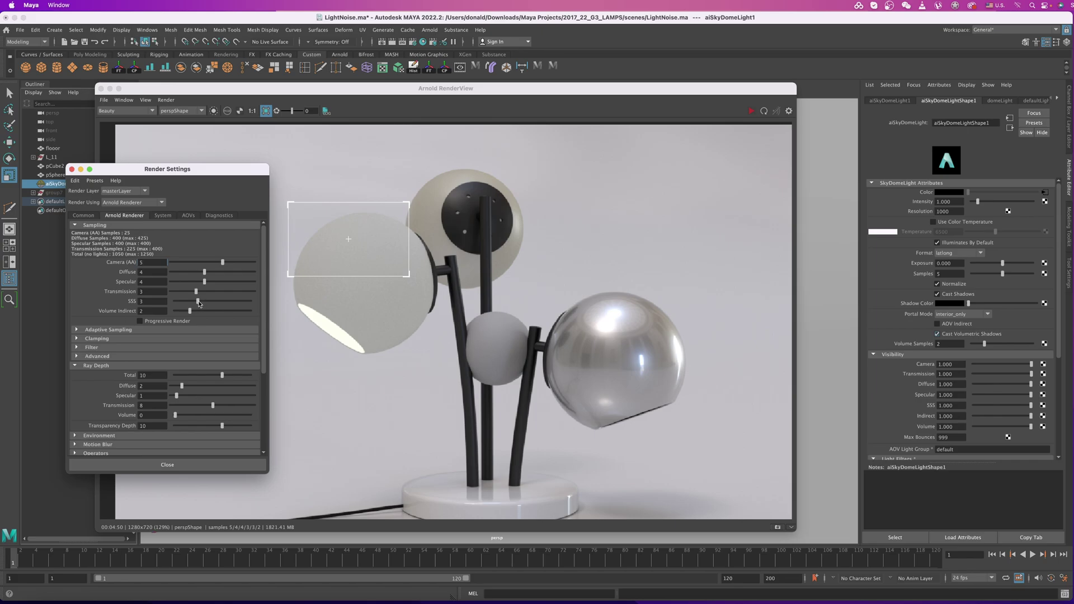
pyautogui.moveTo(199, 302); pyautogui.dragTo(212, 302)
pyautogui.click(751, 111)
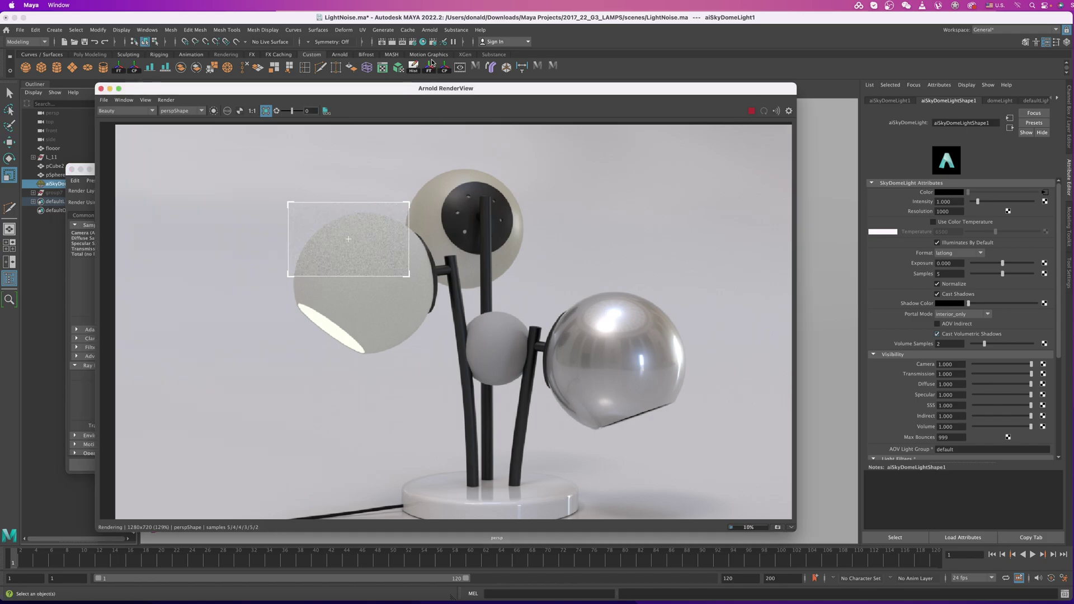
# - Compare the white shade's noise inside and outside the crop region, and set the Transmission samples to 5
pyautogui.click(412, 44)
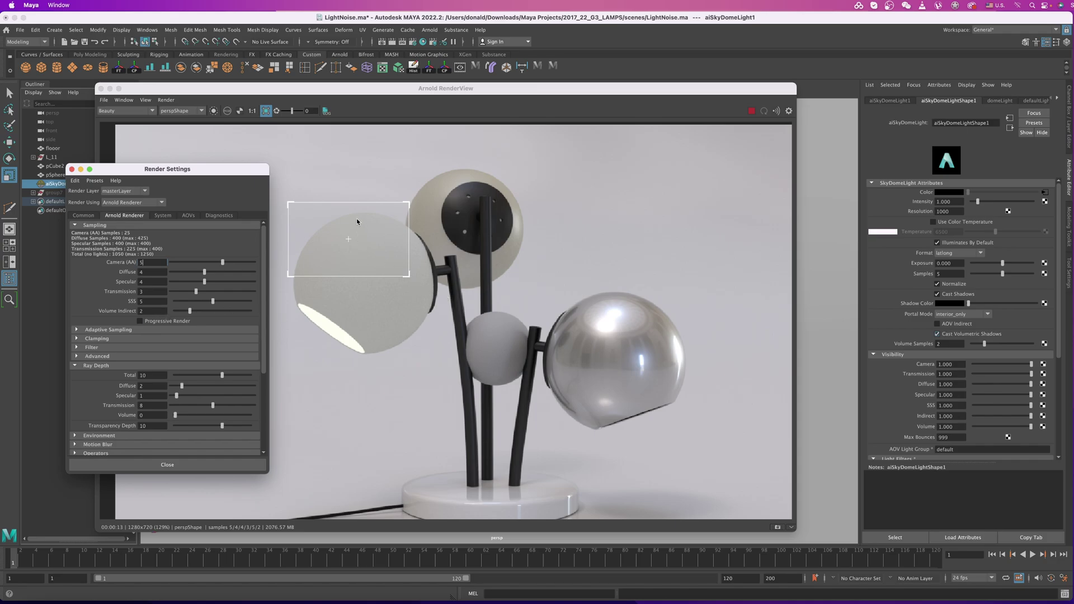
pyautogui.keyDown('alt'); pyautogui.moveTo(357, 219); pyautogui.dragTo(498, 335, button='right'); pyautogui.keyUp('alt')
pyautogui.keyDown('alt'); pyautogui.moveTo(395, 271); pyautogui.dragTo(465, 321, button='right'); pyautogui.keyUp('alt')
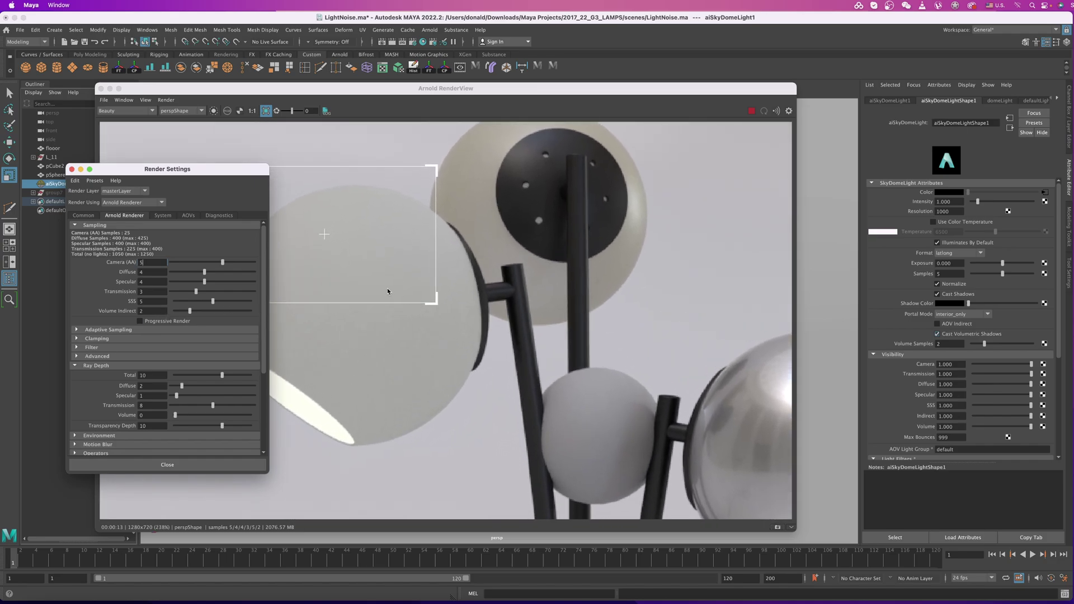
pyautogui.keyDown('alt'); pyautogui.moveTo(388, 291); pyautogui.dragTo(498, 288, button='middle'); pyautogui.keyUp('alt')
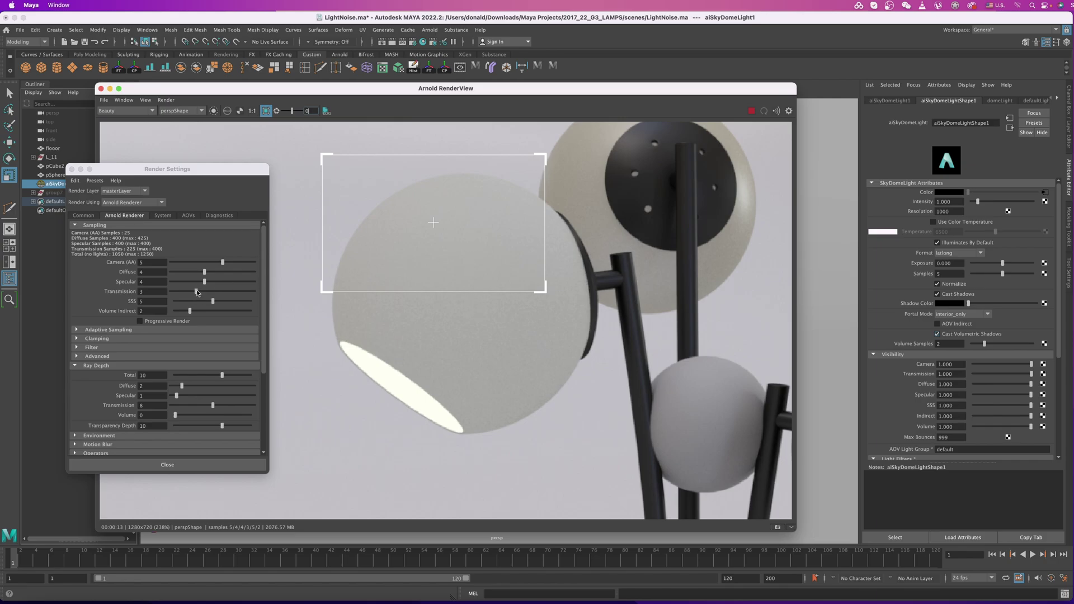
pyautogui.moveTo(197, 292); pyautogui.dragTo(212, 292)
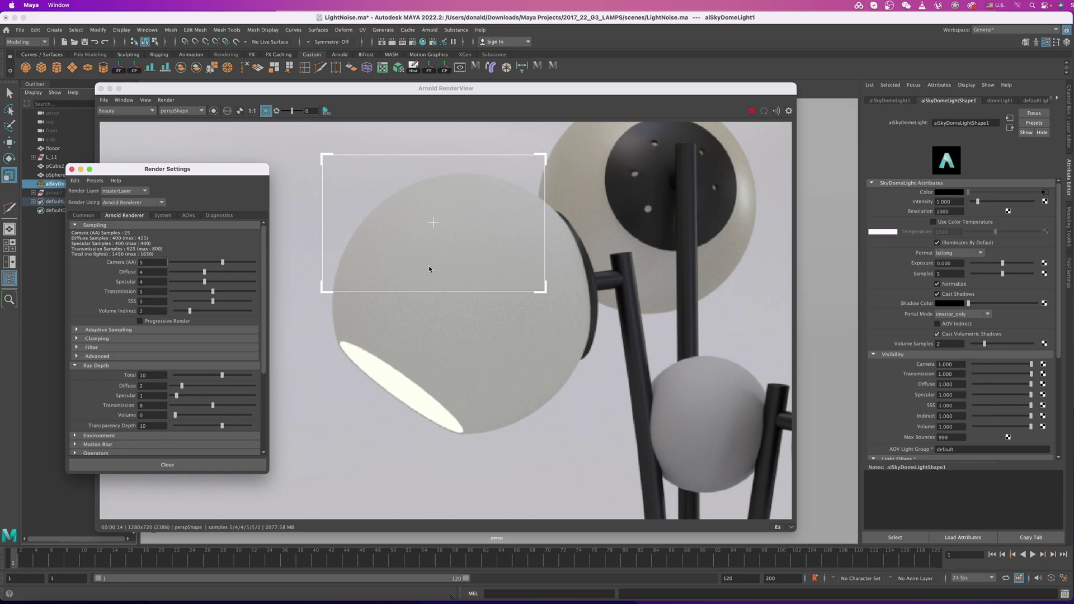
# - Set the Diffuse and Specular samples to 2, Transmission to 3 and SSS to 6, keeping the whole lamp in view
pyautogui.moveTo(204, 273); pyautogui.dragTo(186, 281)
pyautogui.moveTo(214, 303); pyautogui.dragTo(222, 303)
pyautogui.moveTo(212, 290); pyautogui.dragTo(186, 294)
pyautogui.moveTo(189, 292); pyautogui.dragTo(196, 292)
pyautogui.scroll(-5, 566, 360)
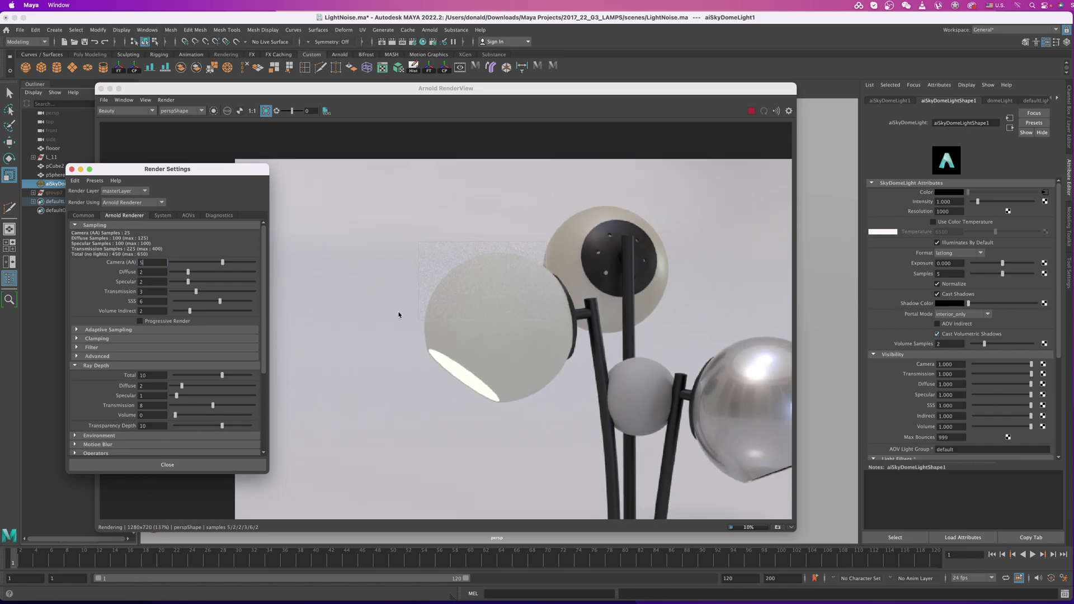
pyautogui.scroll(-2, 398, 315)
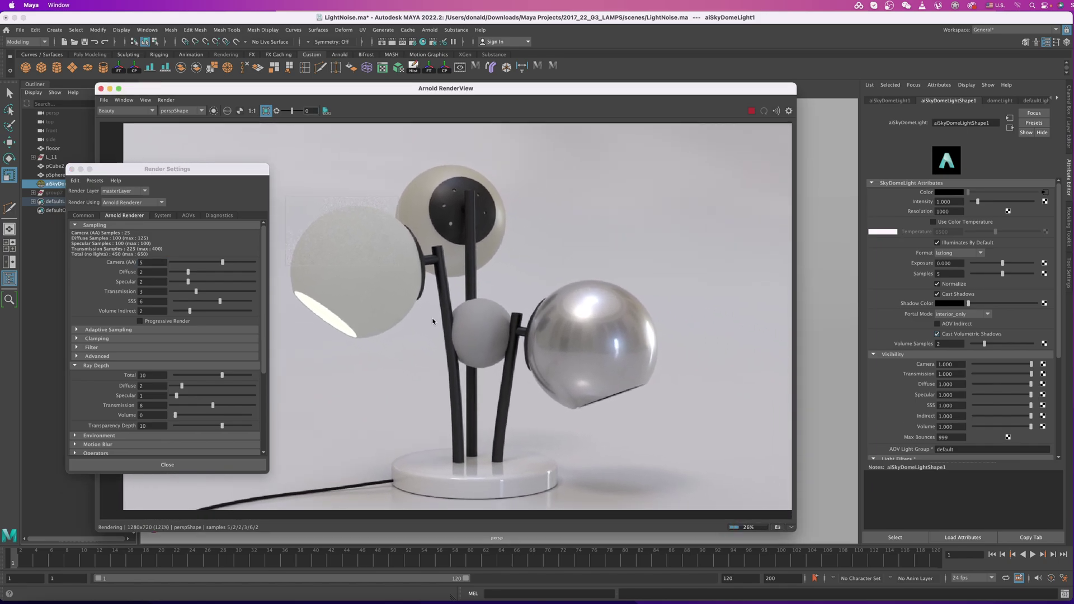
pyautogui.moveTo(432, 321); pyautogui.dragTo(407, 317, button='middle')
pyautogui.scroll(-1, 439, 328)
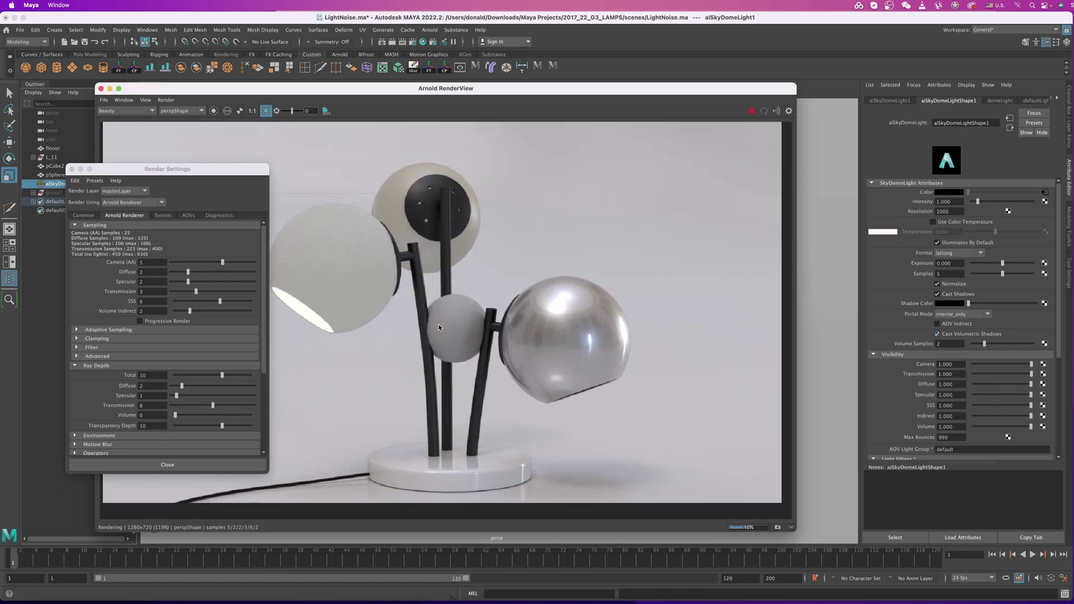
# - Stop the render with the crop region turned off, and display the diffuse_direct pass
pyautogui.click(751, 111)
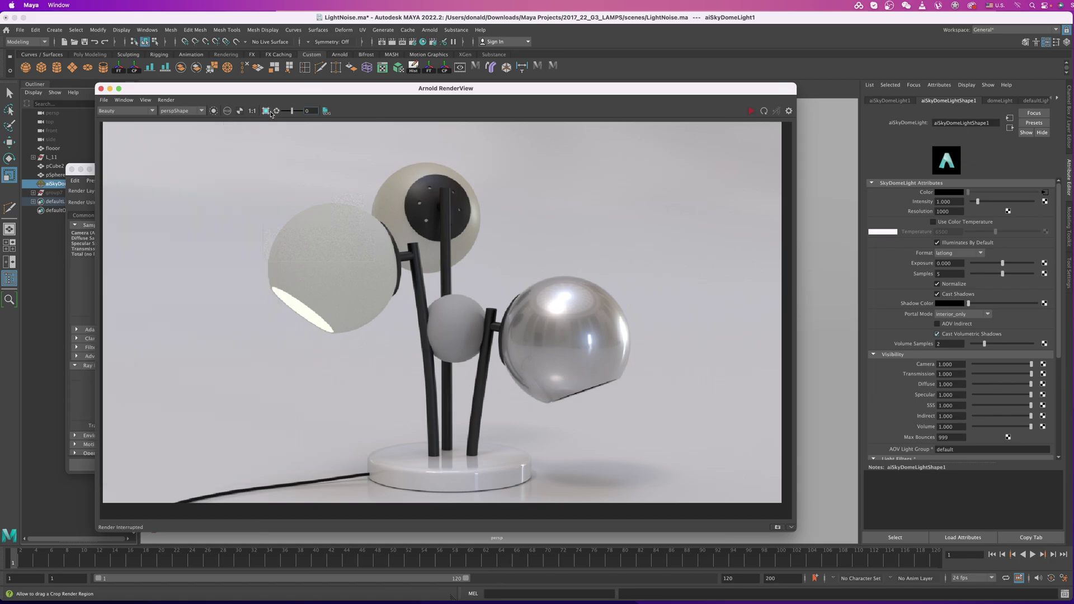
pyautogui.click(130, 111)
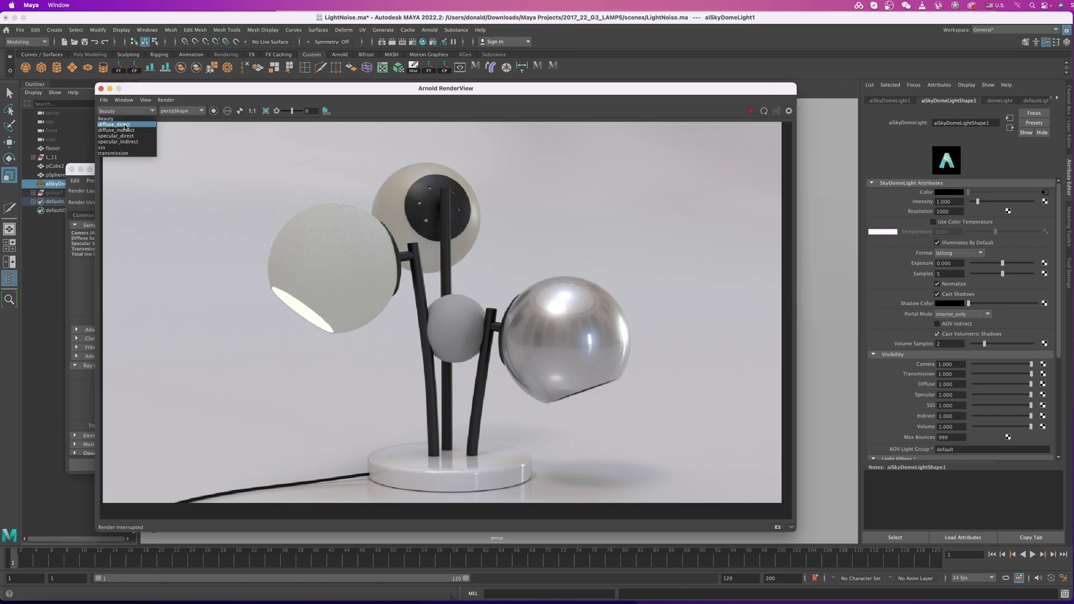
pyautogui.click(127, 124)
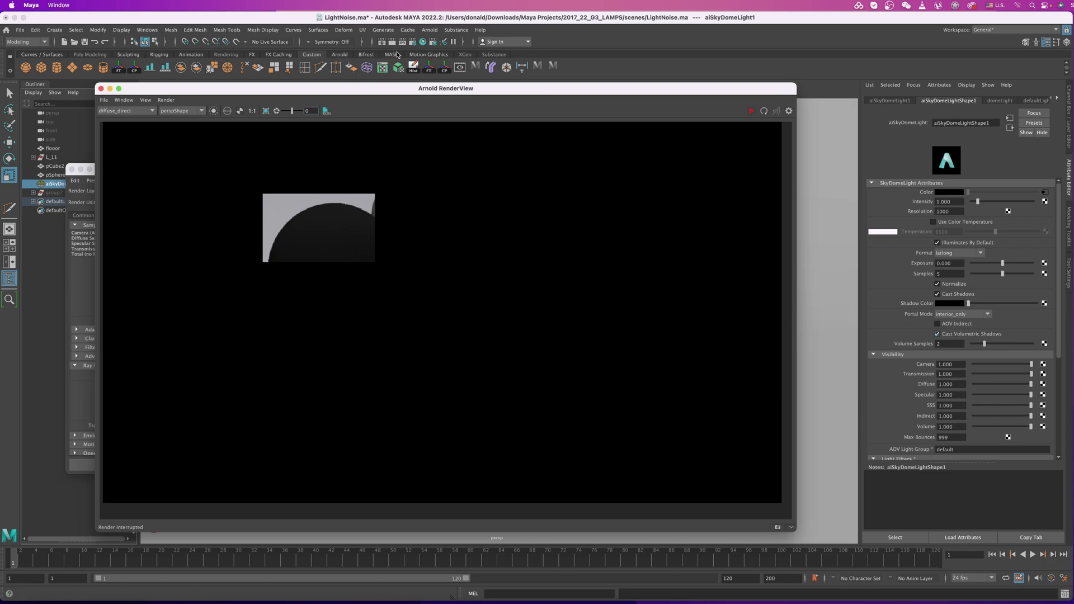
# - Set the SSS samples to 4 and re-render the whole frame
pyautogui.click(413, 43)
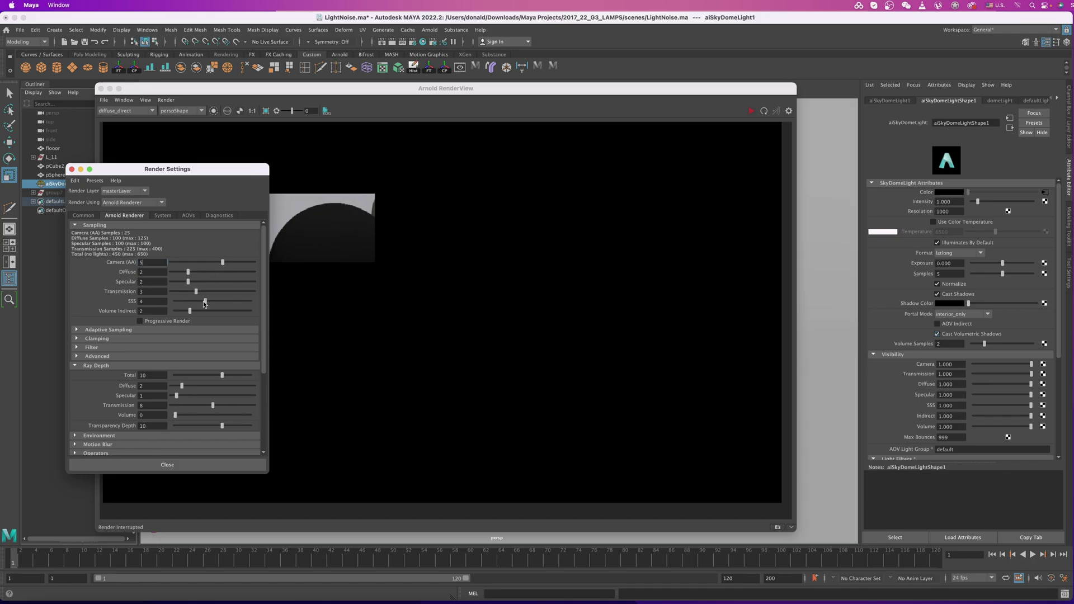
pyautogui.click(171, 465)
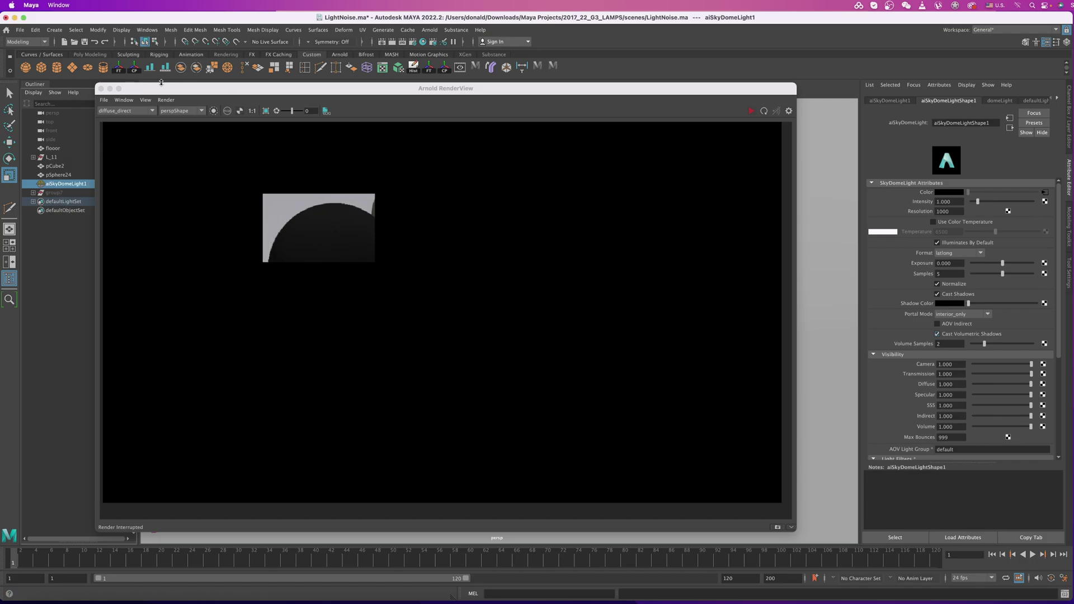
pyautogui.click(750, 111)
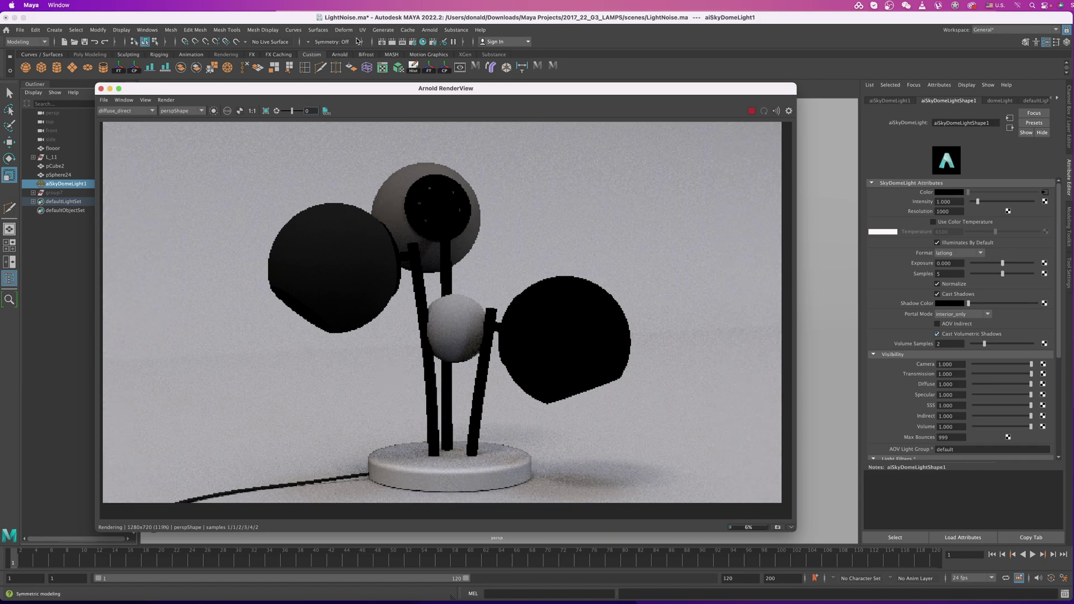
# - Check the sampling settings during the render and switch the displayed pass back to Beauty
pyautogui.click(413, 42)
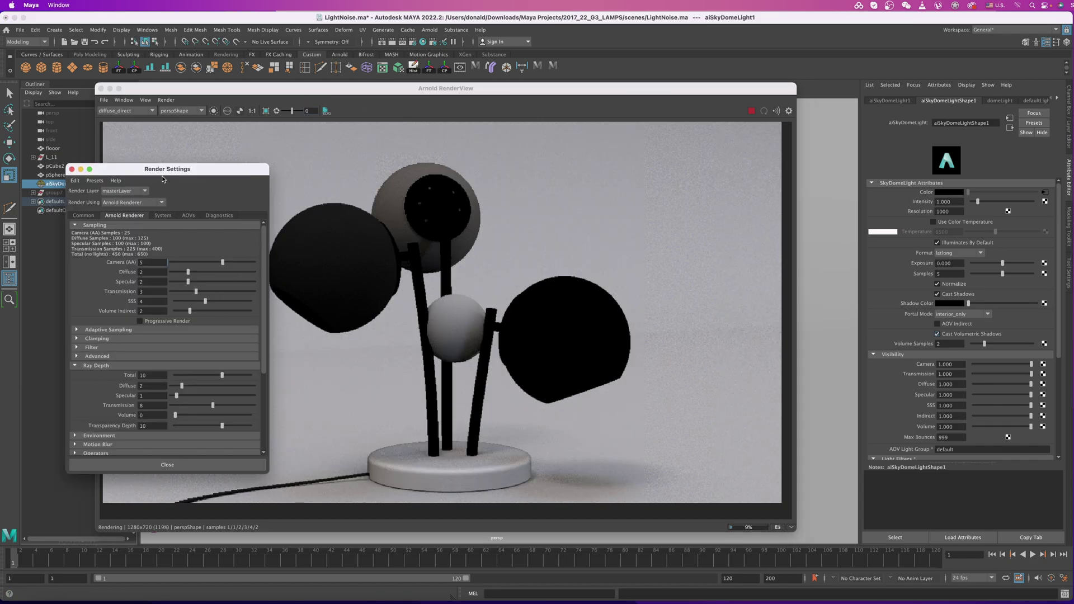
pyautogui.click(134, 111)
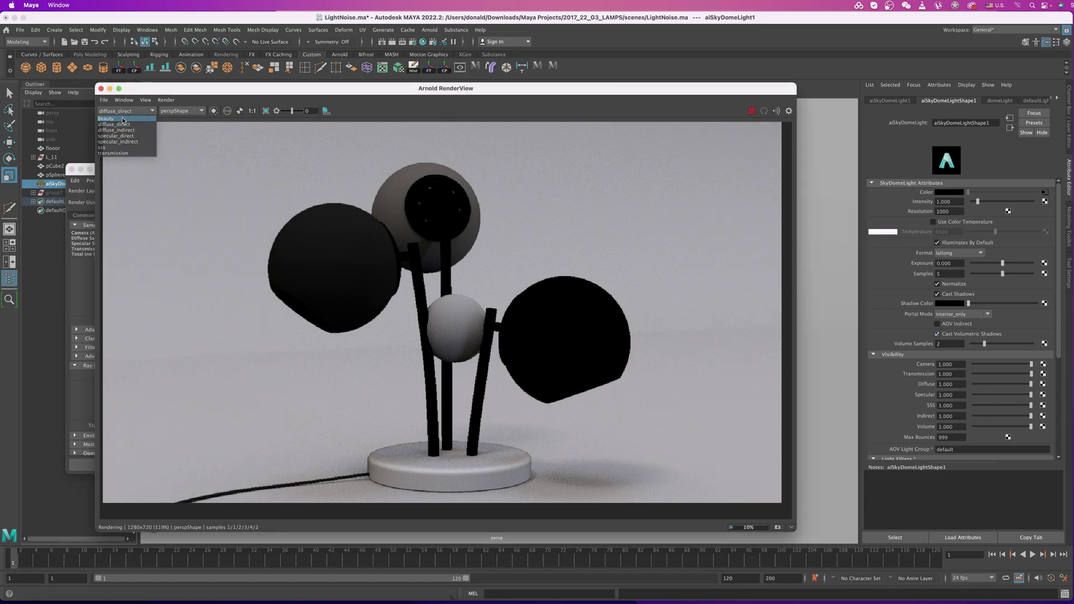
pyautogui.click(122, 116)
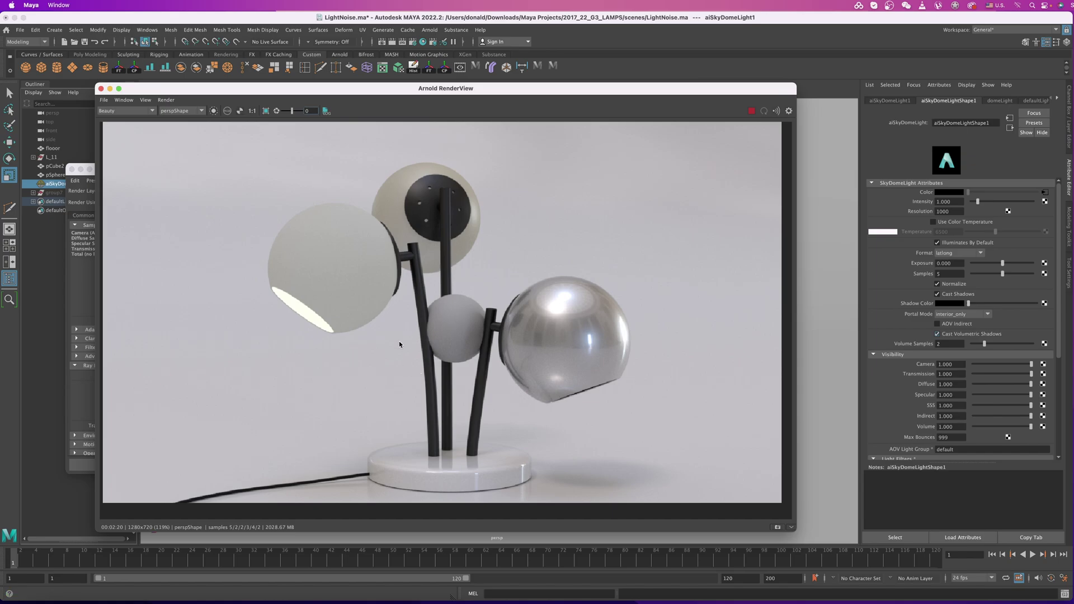
# - Examine the diffuse_direct, diffuse_indirect and specular_direct passes of the full-frame render for noise
pyautogui.click(134, 111)
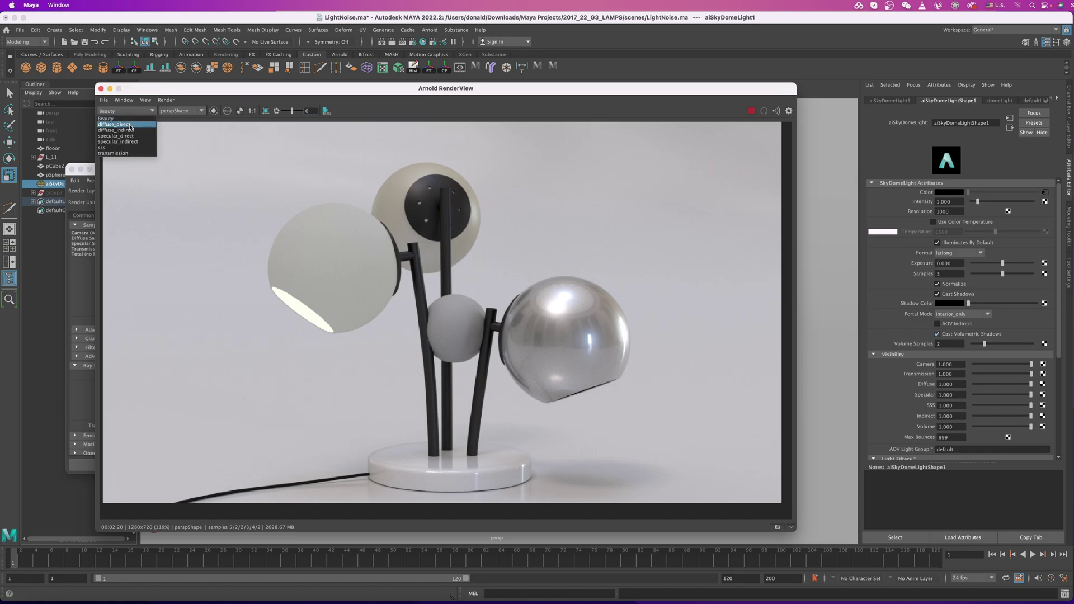
pyautogui.click(129, 125)
pyautogui.click(131, 110)
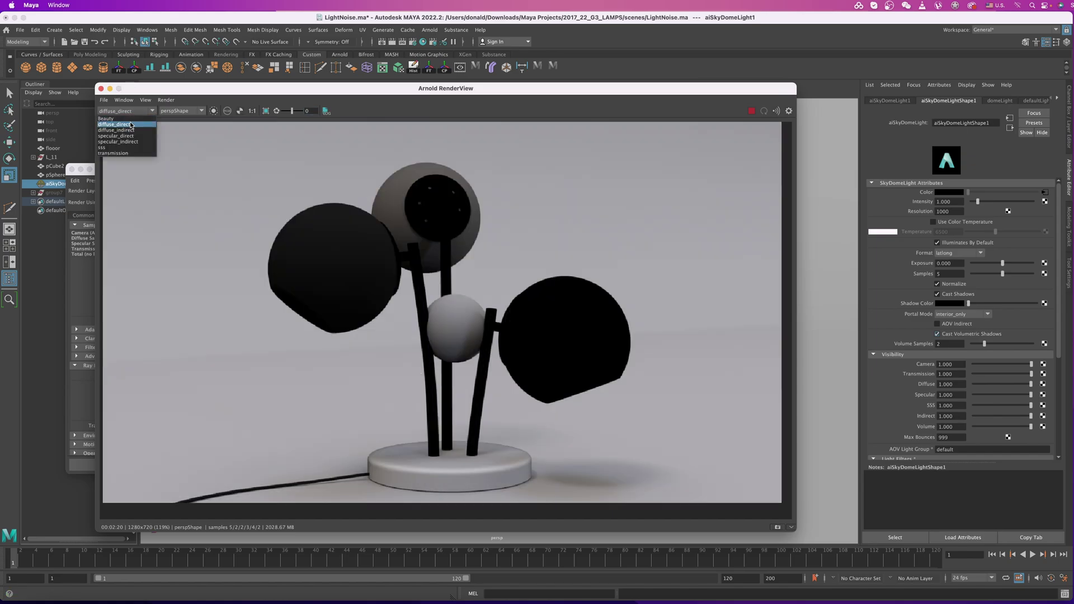
pyautogui.click(130, 130)
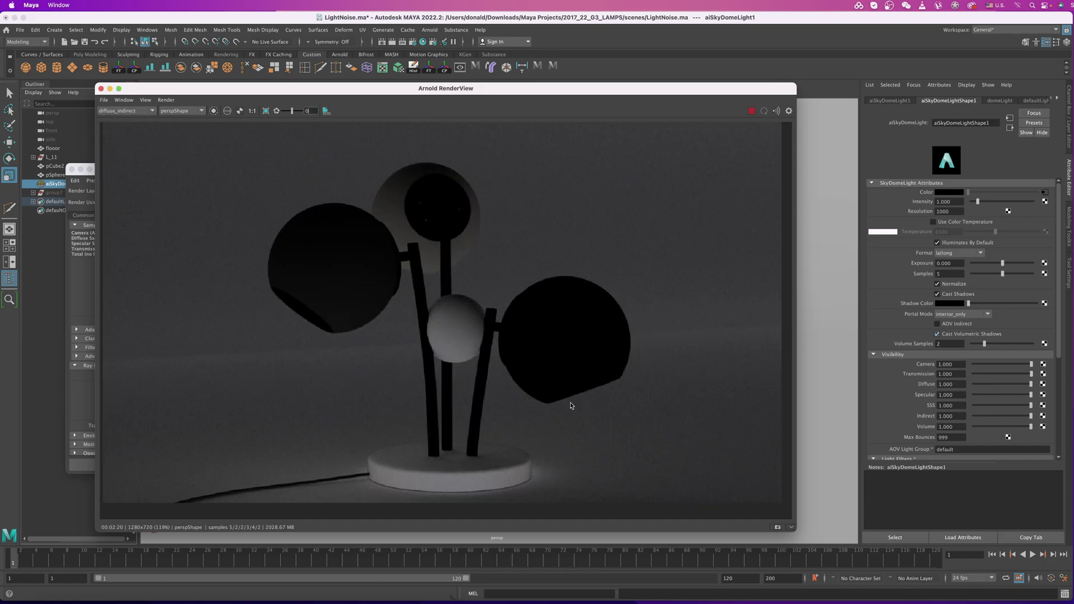
pyautogui.click(125, 111)
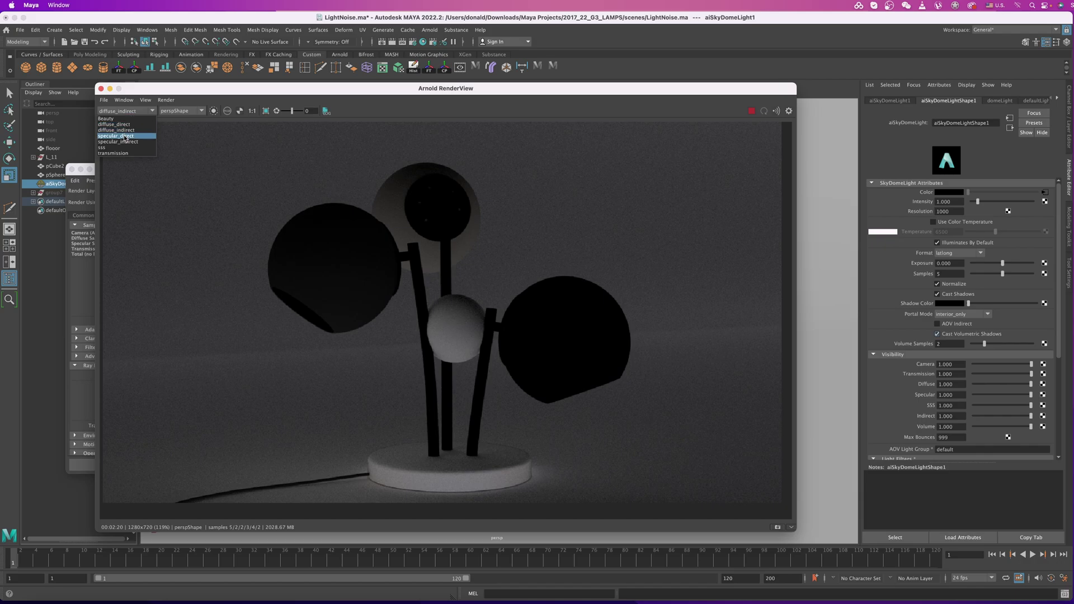
pyautogui.click(123, 135)
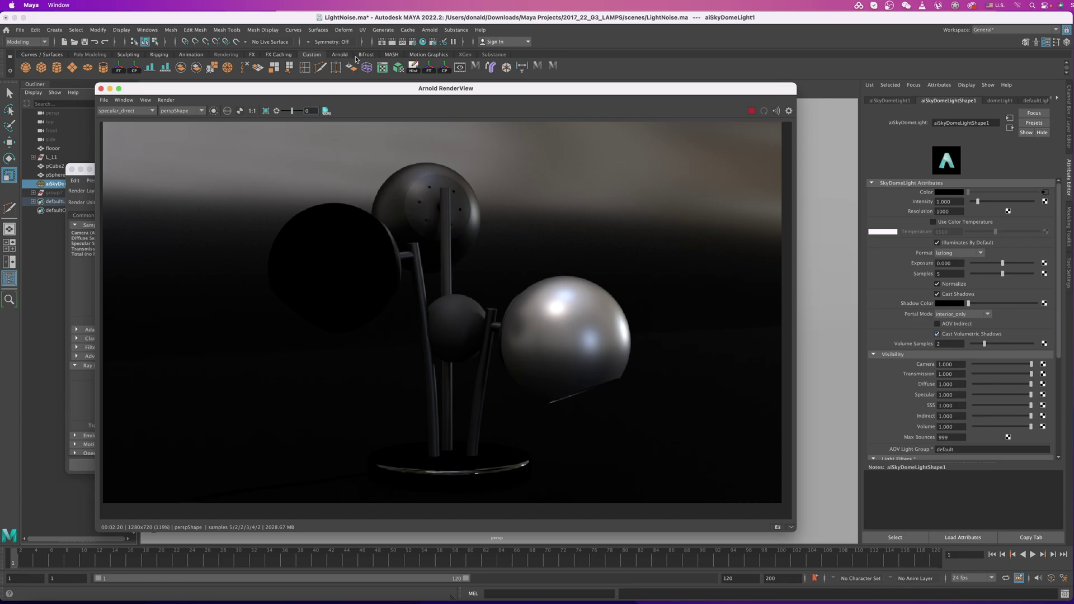
# - Review the Diffuse and Specular sample settings and compare noise between the specular_direct and specular_indirect passes
pyautogui.click(413, 42)
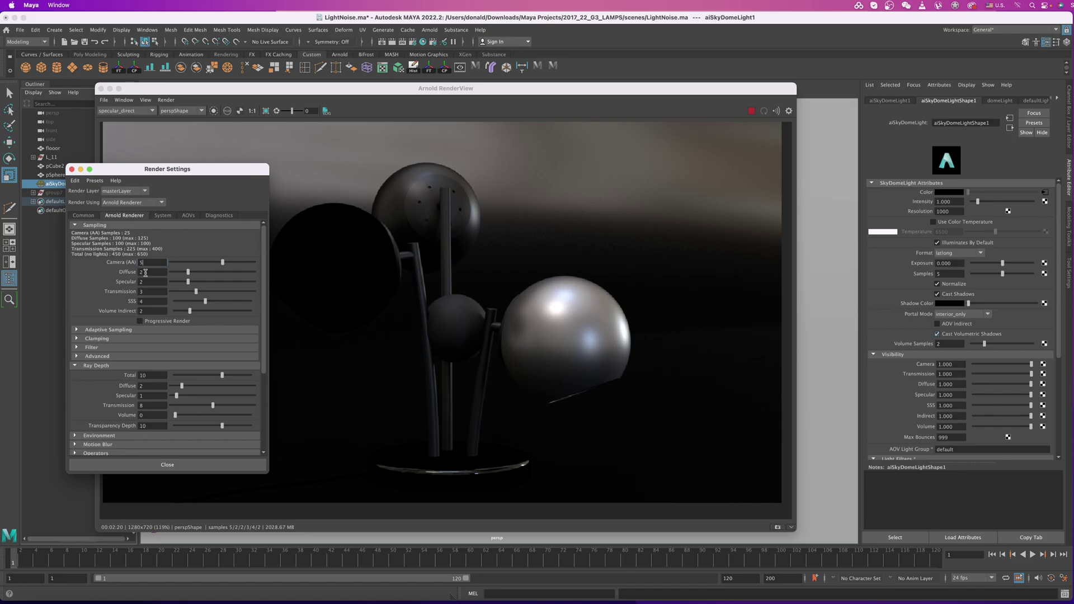
pyautogui.click(72, 169)
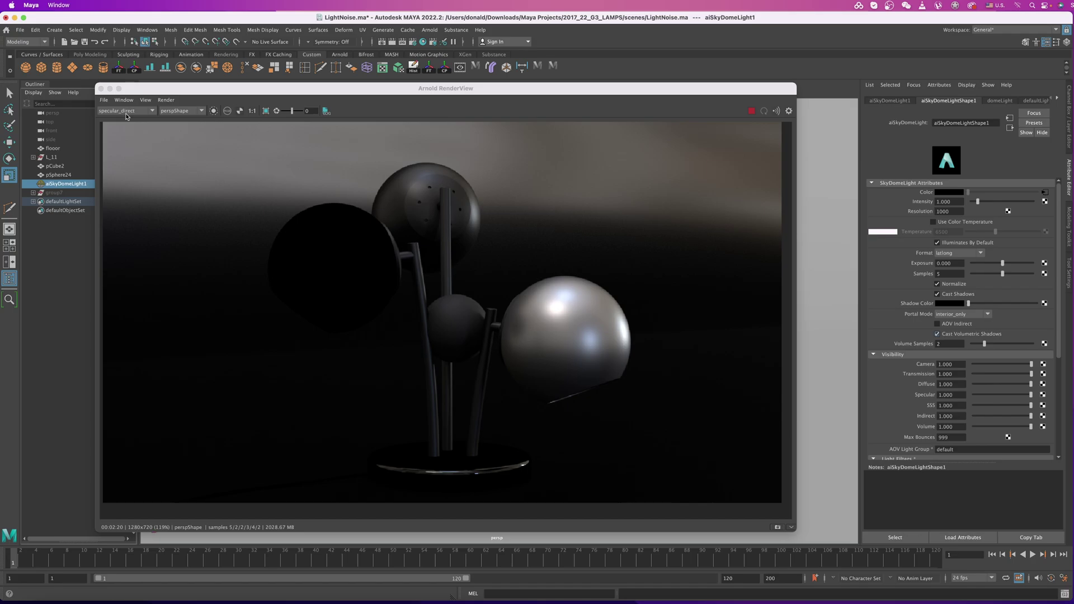
pyautogui.click(125, 111)
pyautogui.click(125, 112)
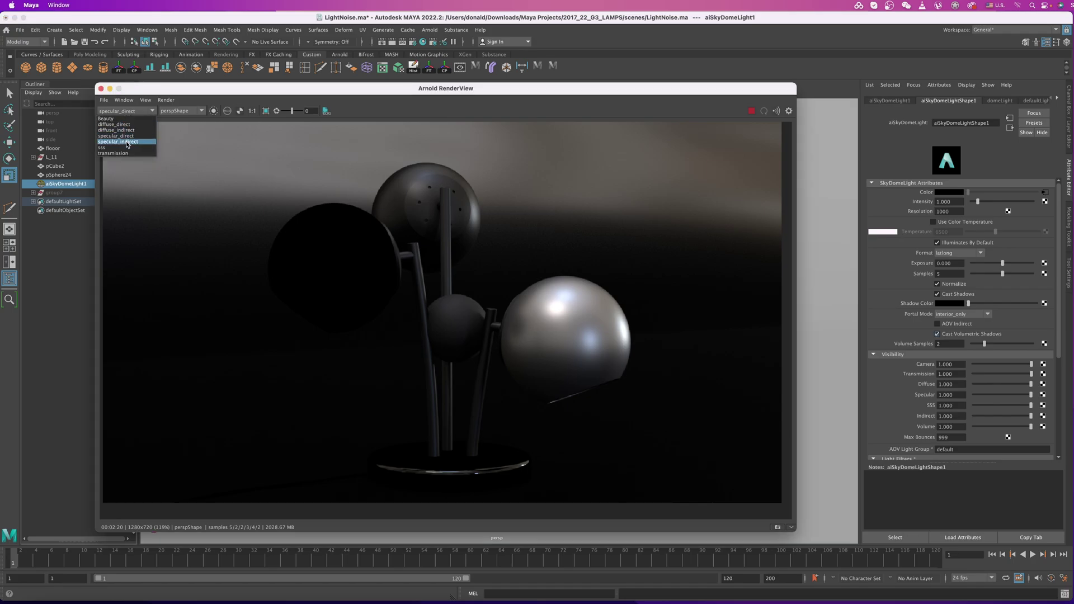
pyautogui.click(126, 141)
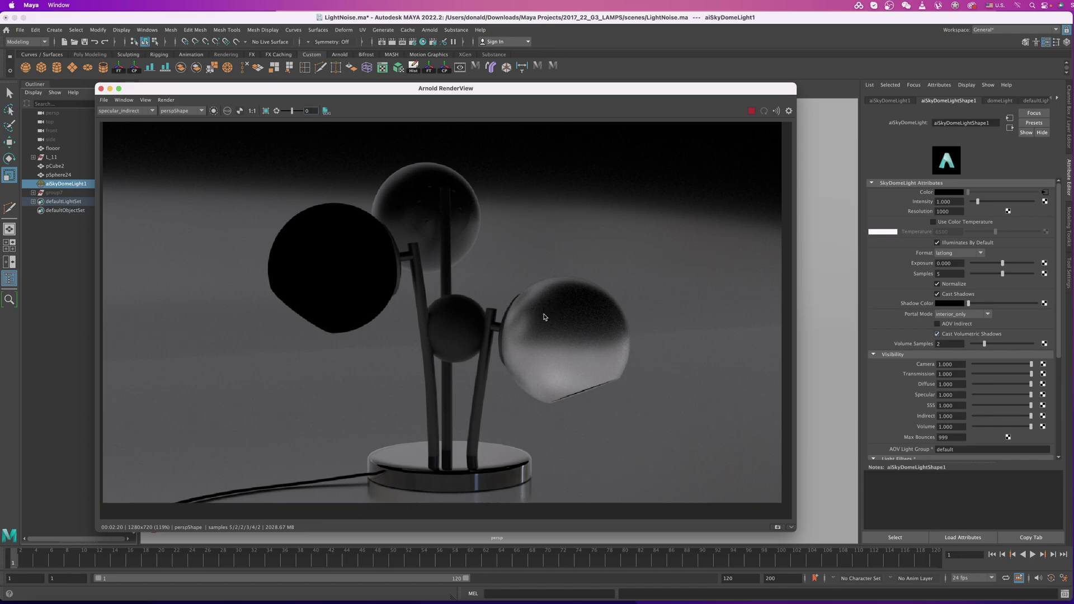
pyautogui.click(115, 117)
pyautogui.click(119, 138)
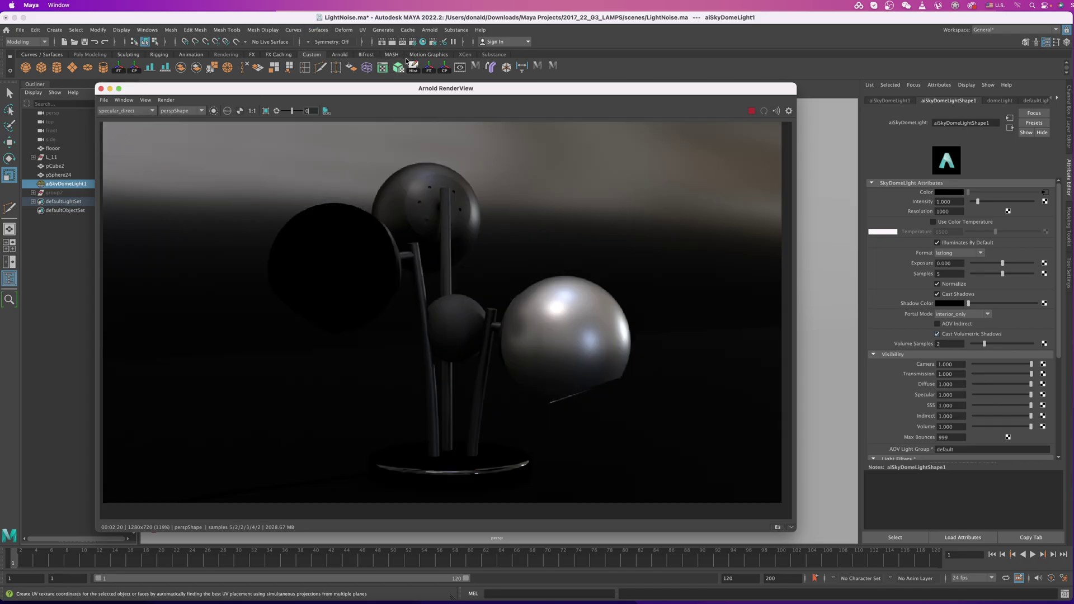
pyautogui.click(412, 43)
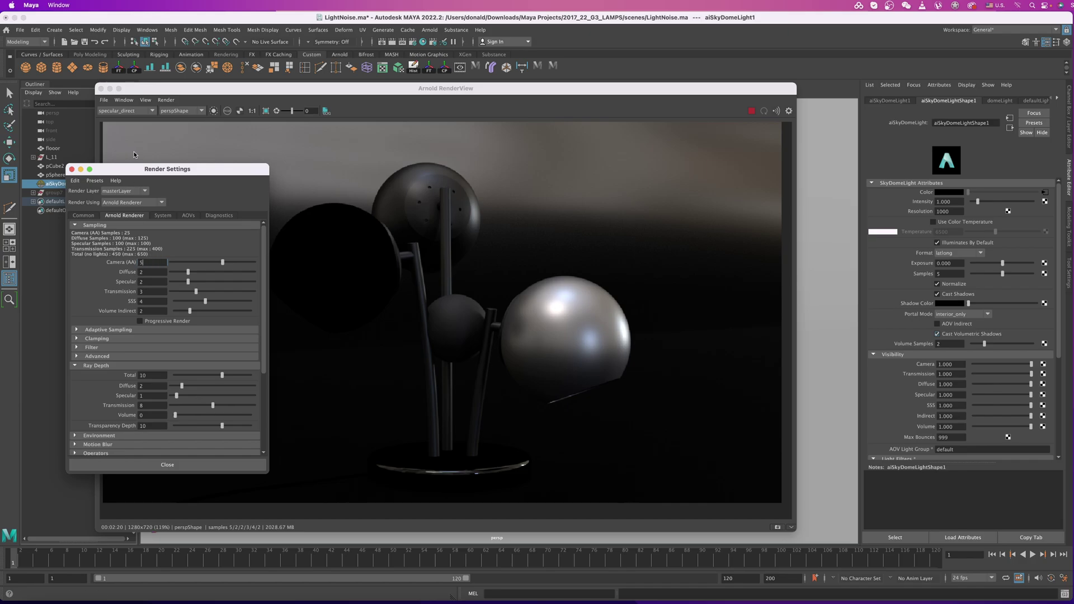
pyautogui.click(128, 110)
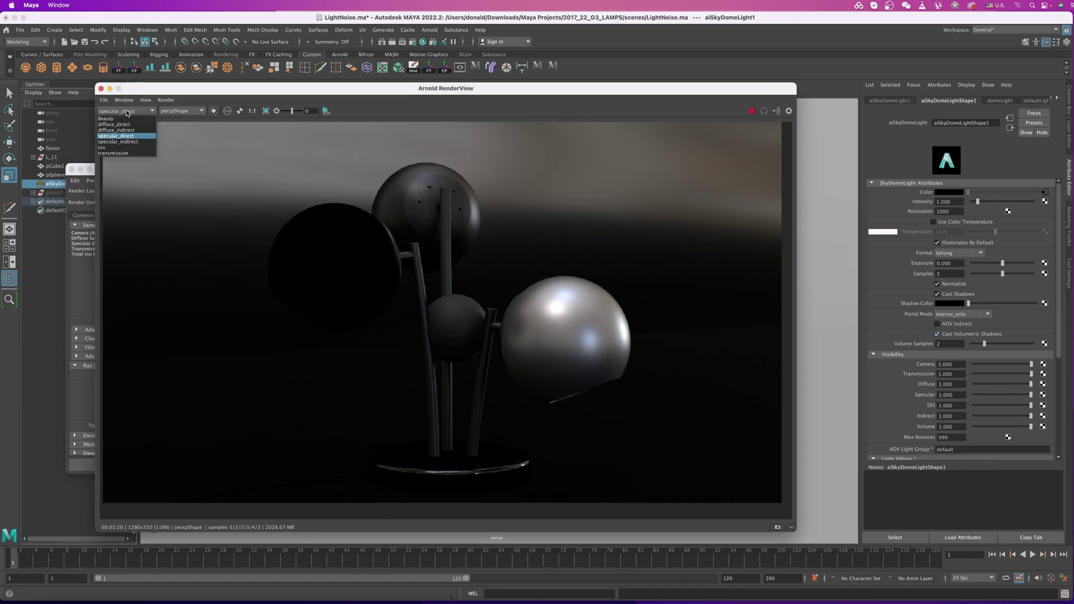
pyautogui.click(127, 142)
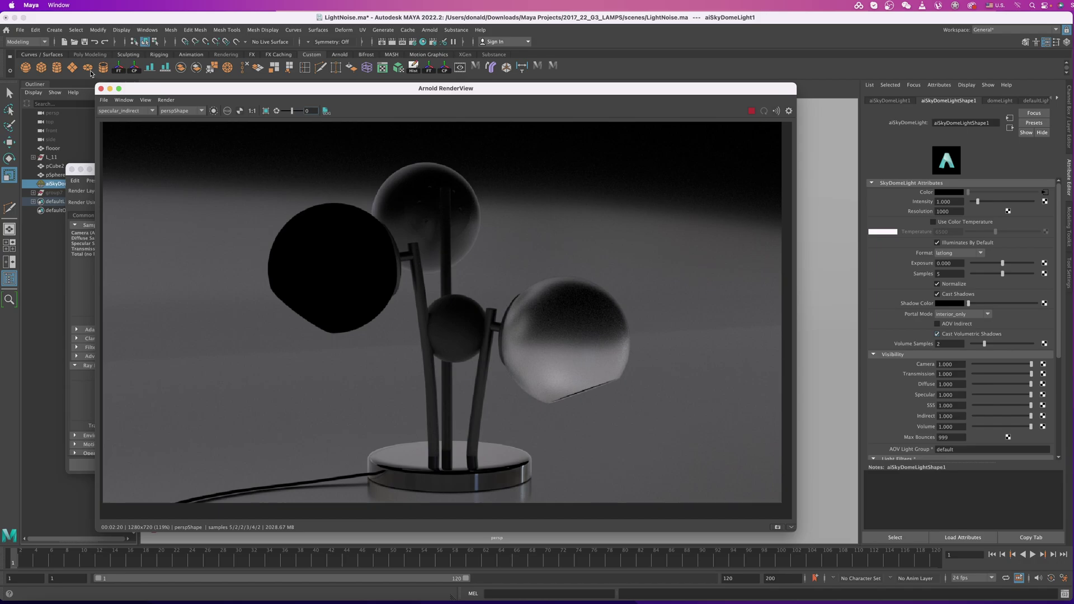
# - Examine the sss and transmission passes for noise and return to the Beauty pass
pyautogui.click(127, 111)
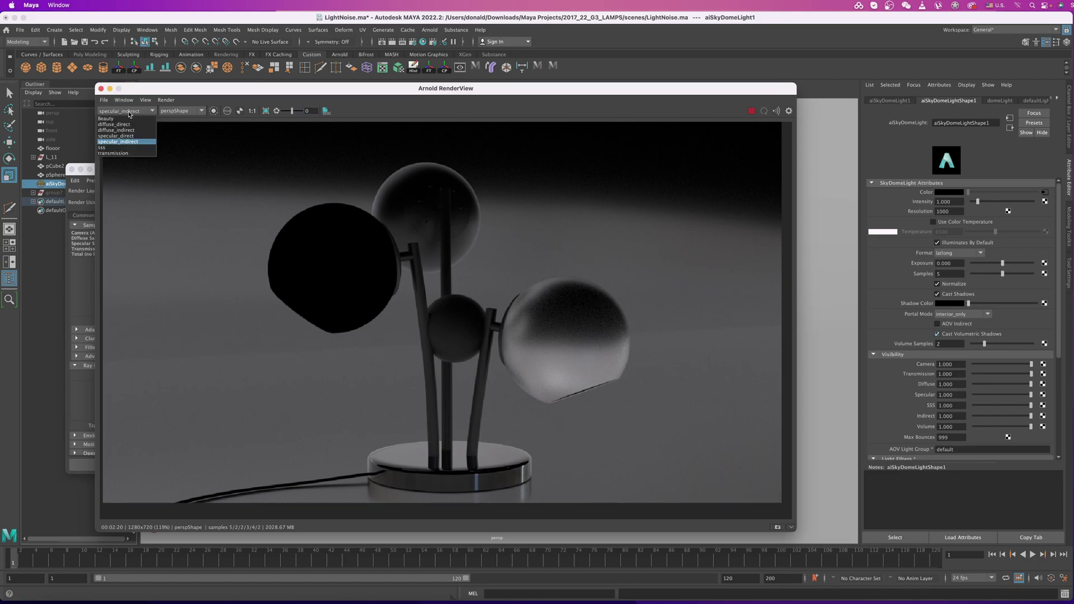
pyautogui.click(110, 148)
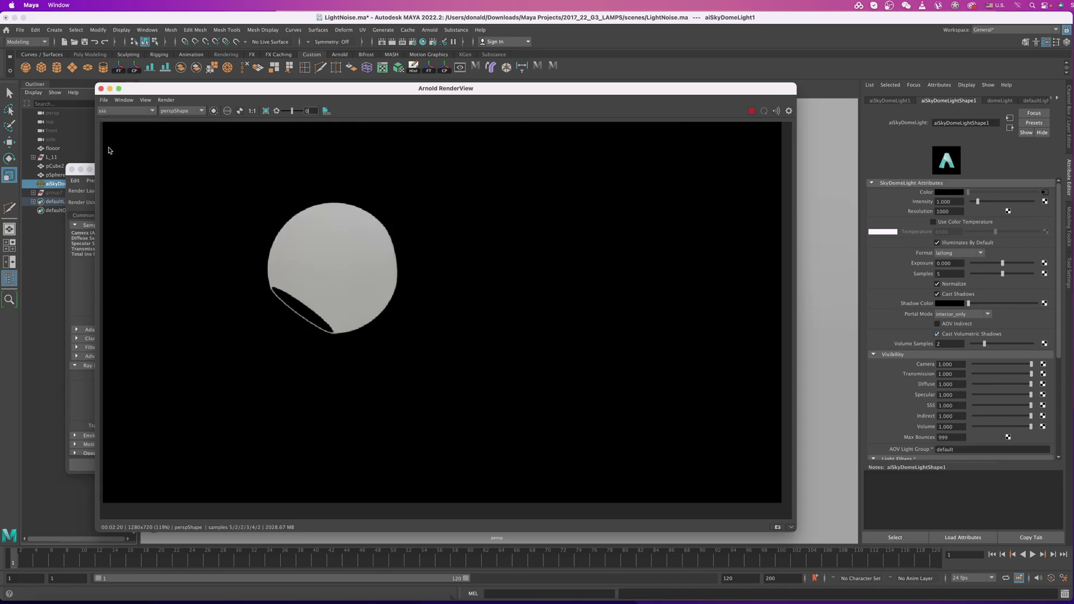
pyautogui.click(124, 112)
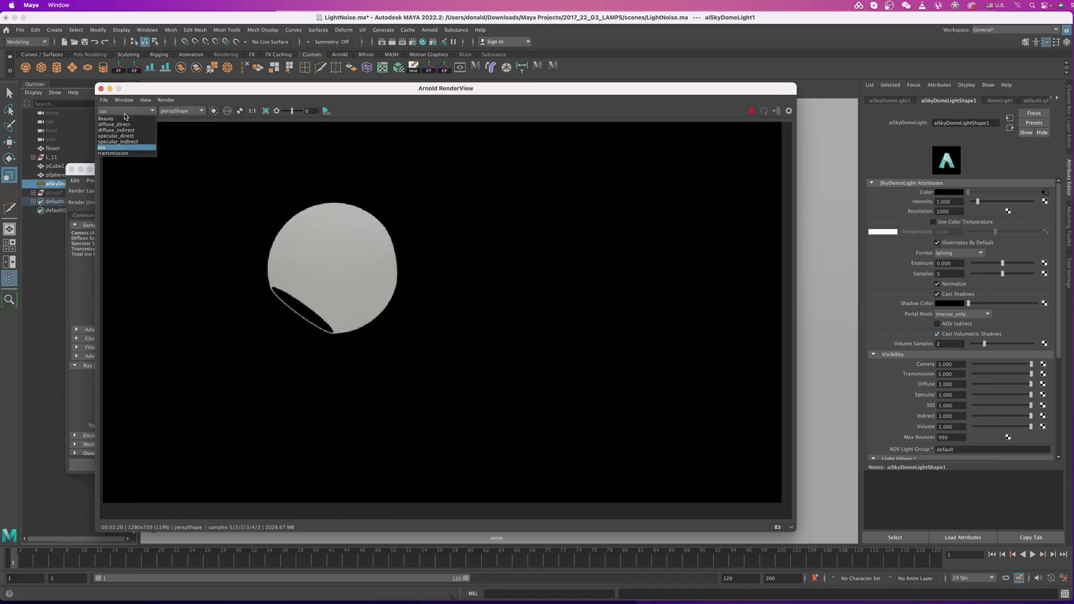
pyautogui.click(122, 154)
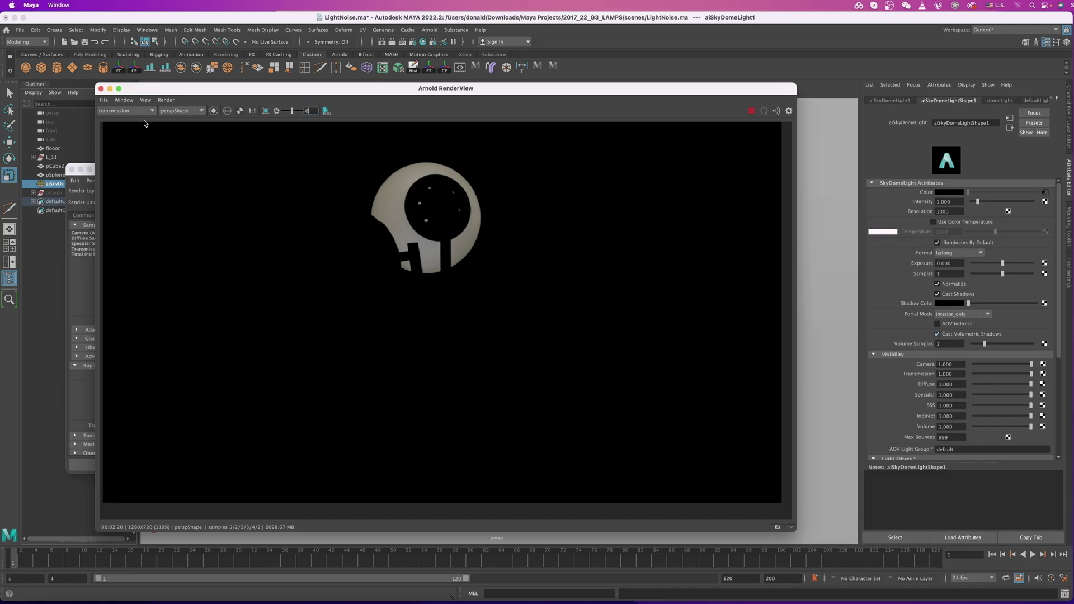
pyautogui.click(129, 112)
pyautogui.click(125, 119)
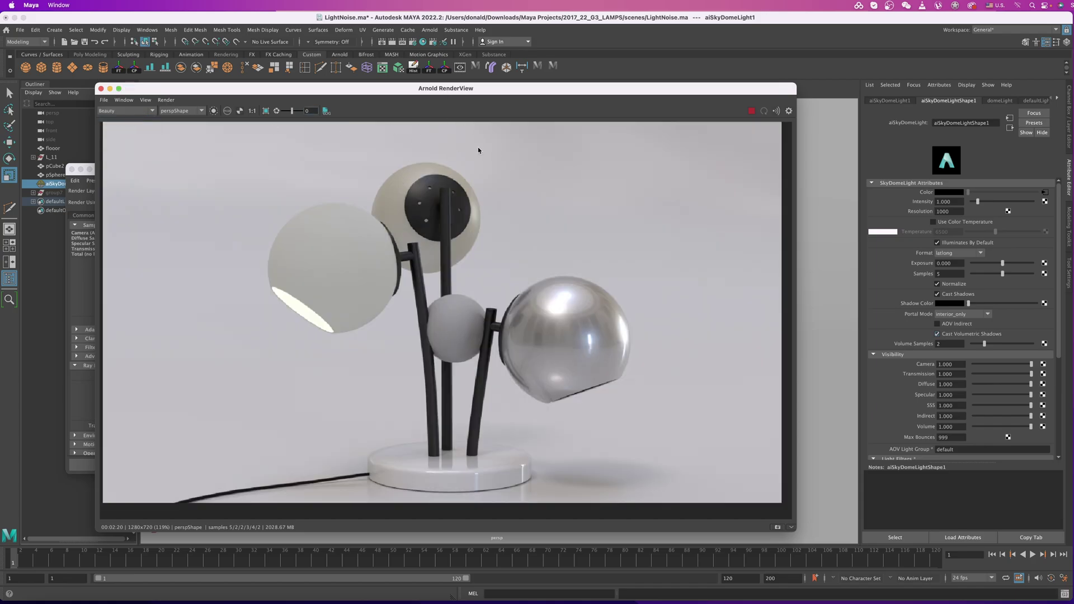
# - Recheck the transmission pass for noise, return to Beauty, and review the Transmission and SSS sample settings
pyautogui.click(412, 41)
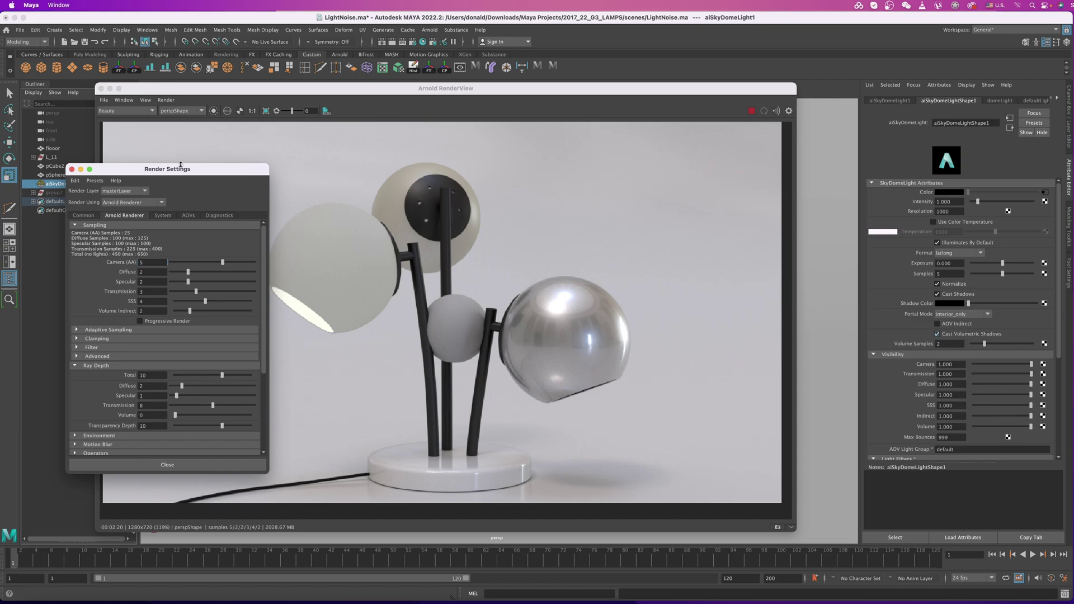
pyautogui.click(126, 111)
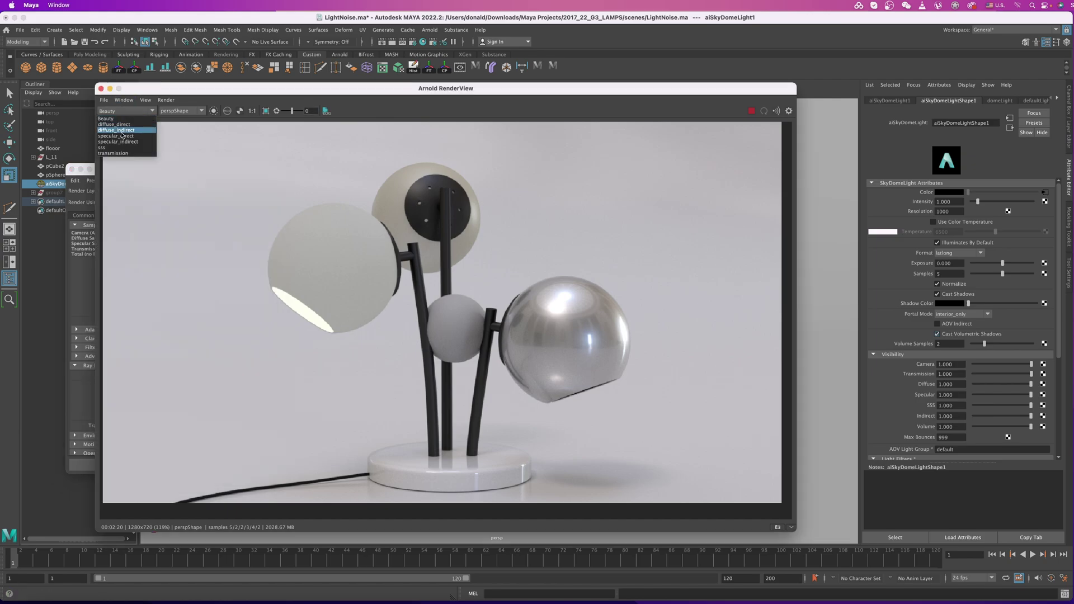
pyautogui.click(122, 152)
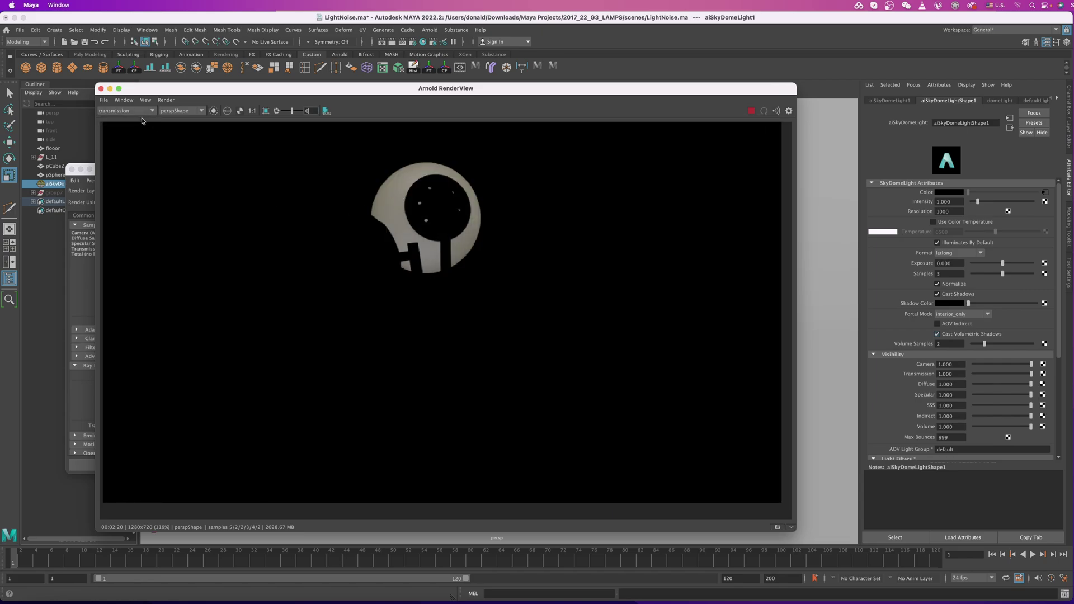
pyautogui.click(126, 111)
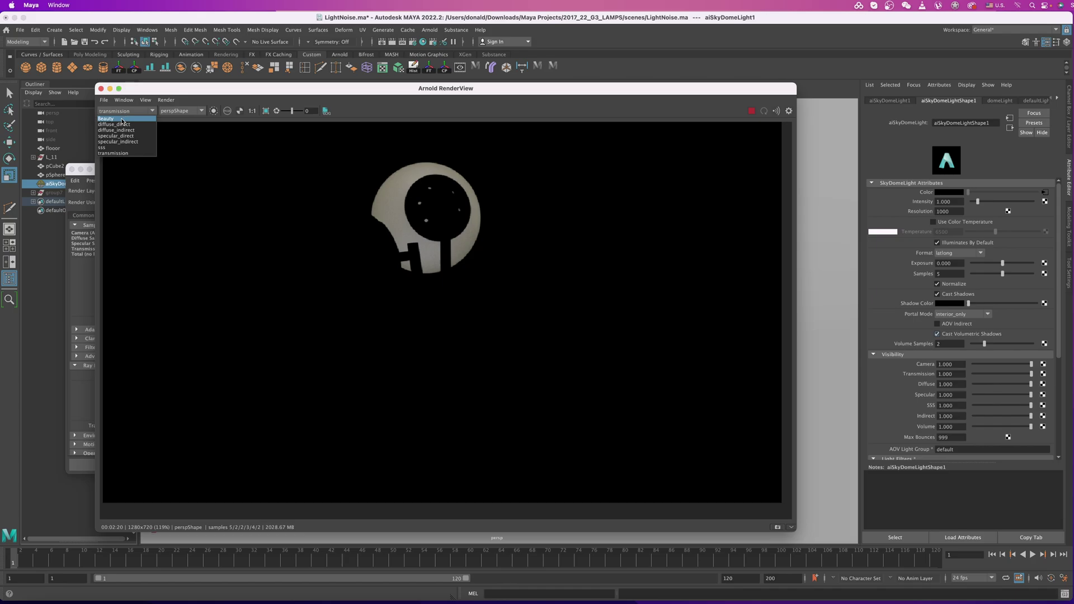
pyautogui.click(123, 118)
pyautogui.click(414, 44)
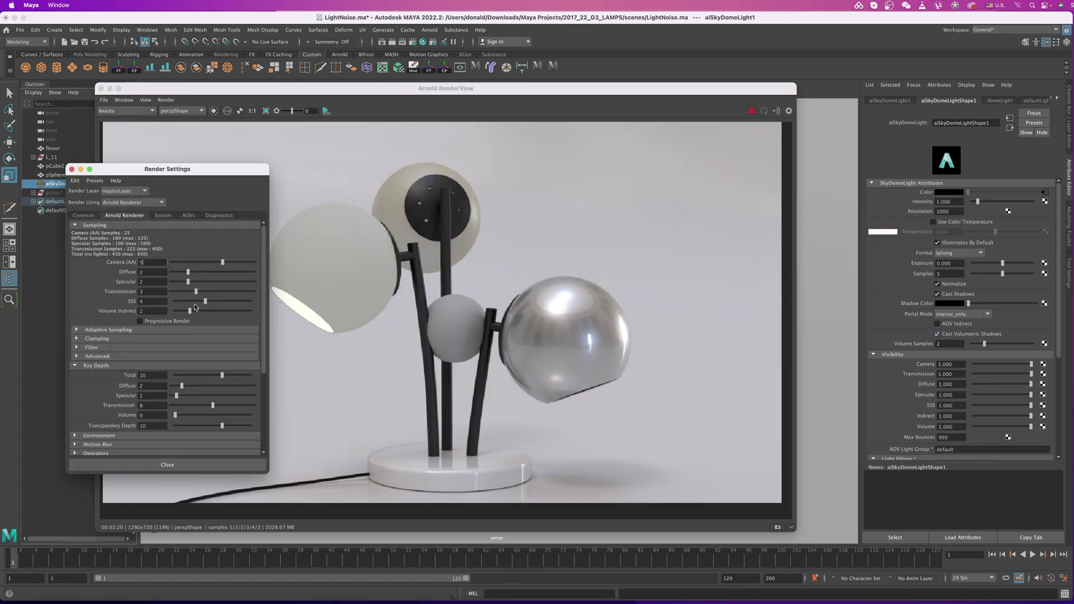
# - Raise the render's sampling to SSS 5, Specular 4 and Diffuse 5
pyautogui.click(751, 111)
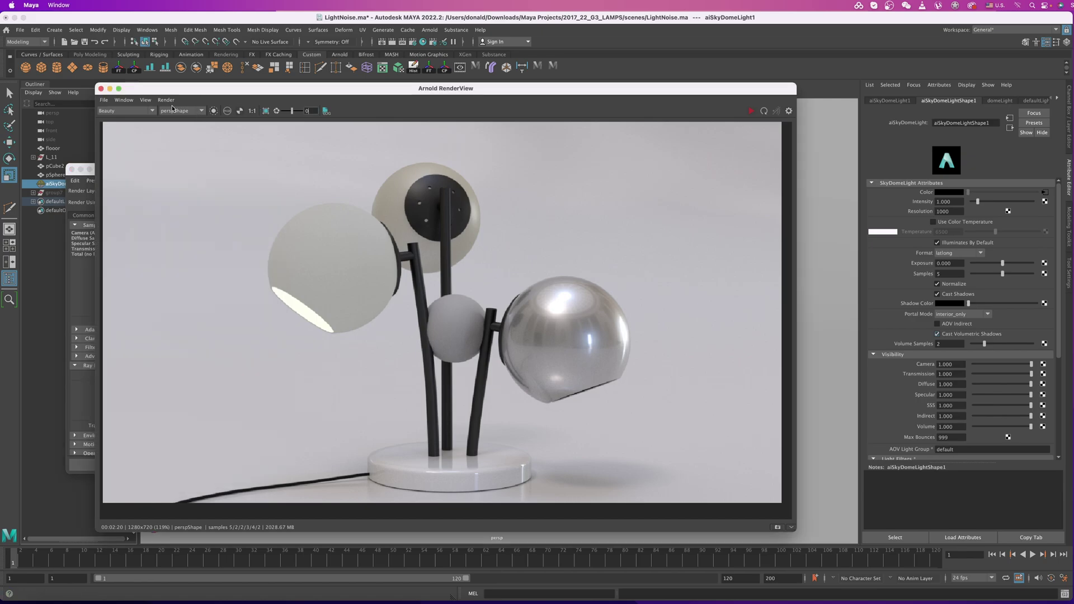
pyautogui.click(413, 42)
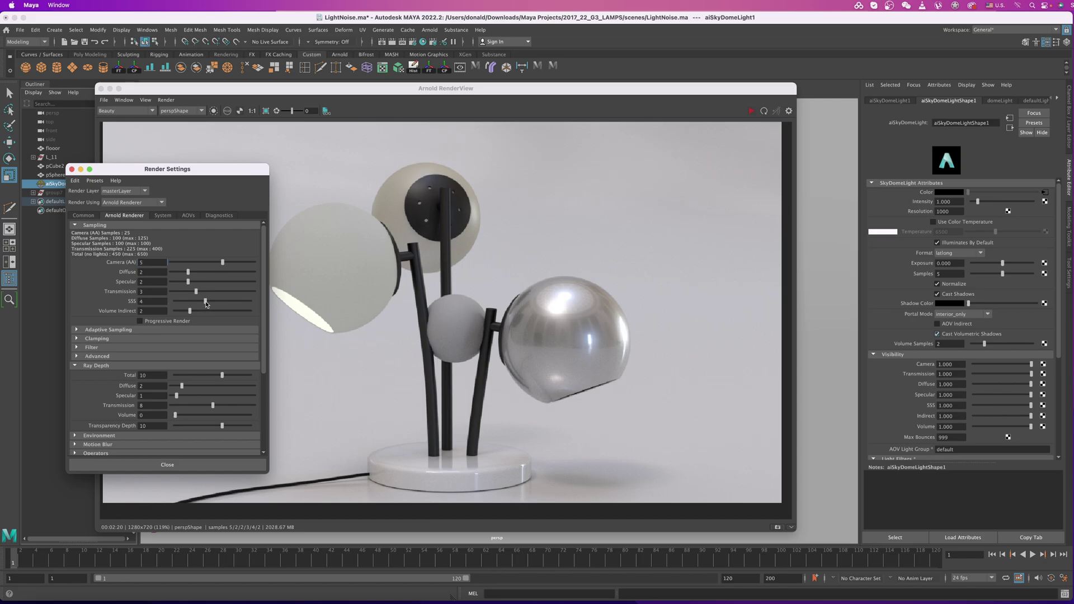
pyautogui.moveTo(205, 302); pyautogui.dragTo(212, 304)
pyautogui.moveTo(188, 282); pyautogui.dragTo(211, 274)
# - Examine the diffuse_indirect pass for noise and return to the Beauty pass
pyautogui.click(122, 111)
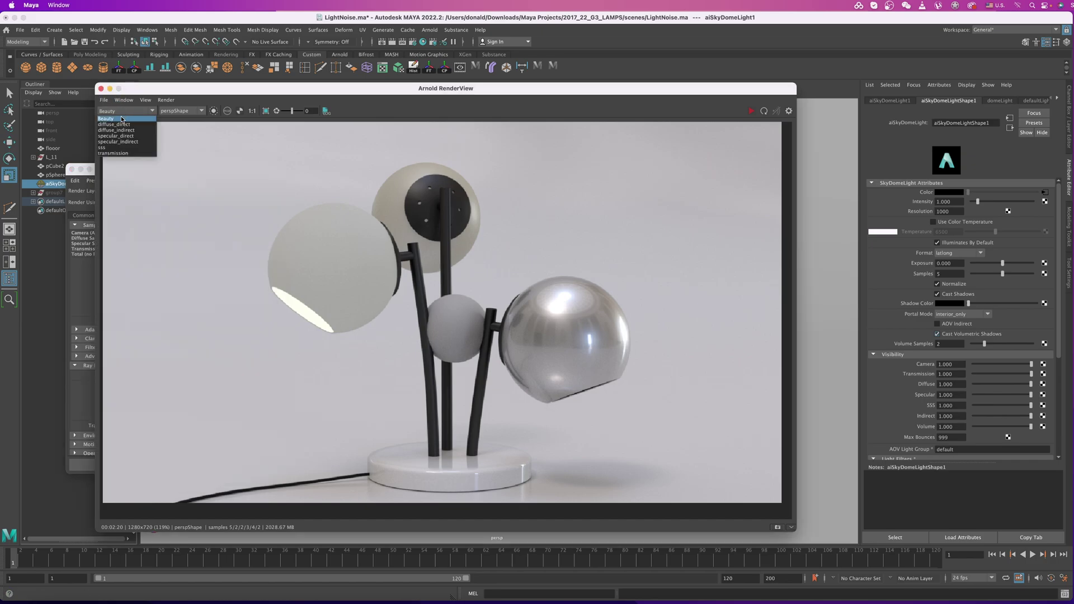
pyautogui.click(122, 131)
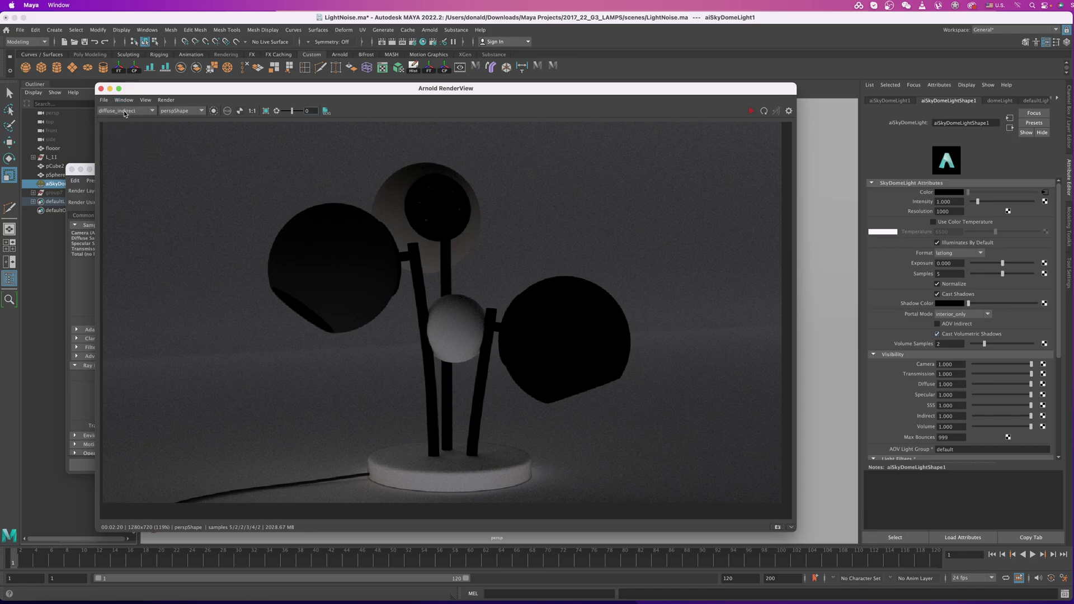
pyautogui.click(123, 112)
pyautogui.click(121, 119)
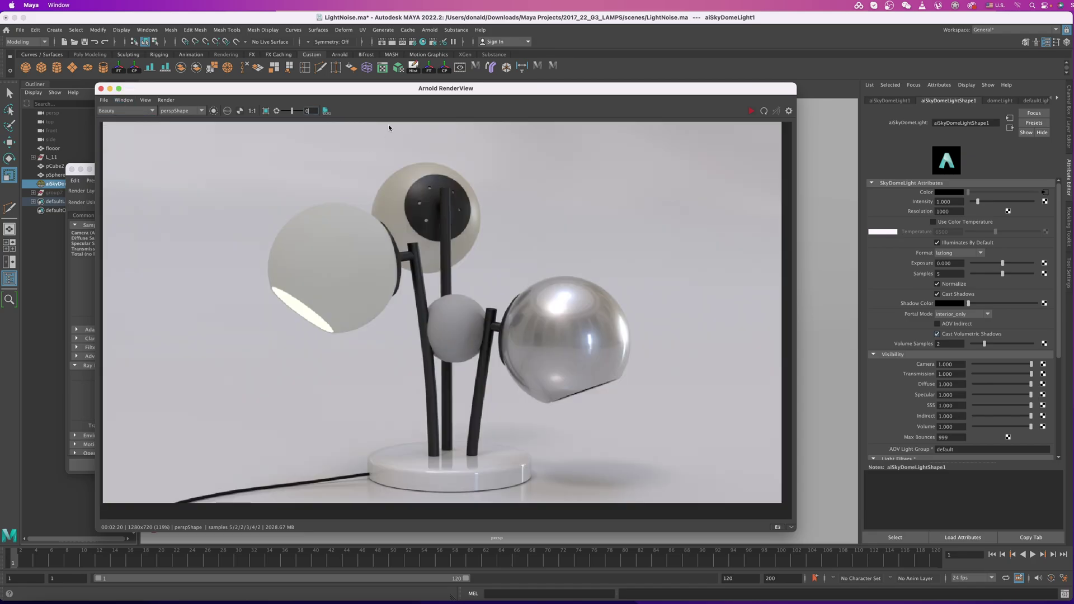
# - Set Camera (AA) samples to 6 and the skydome light's Samples to 6, then close the render settings
pyautogui.click(412, 42)
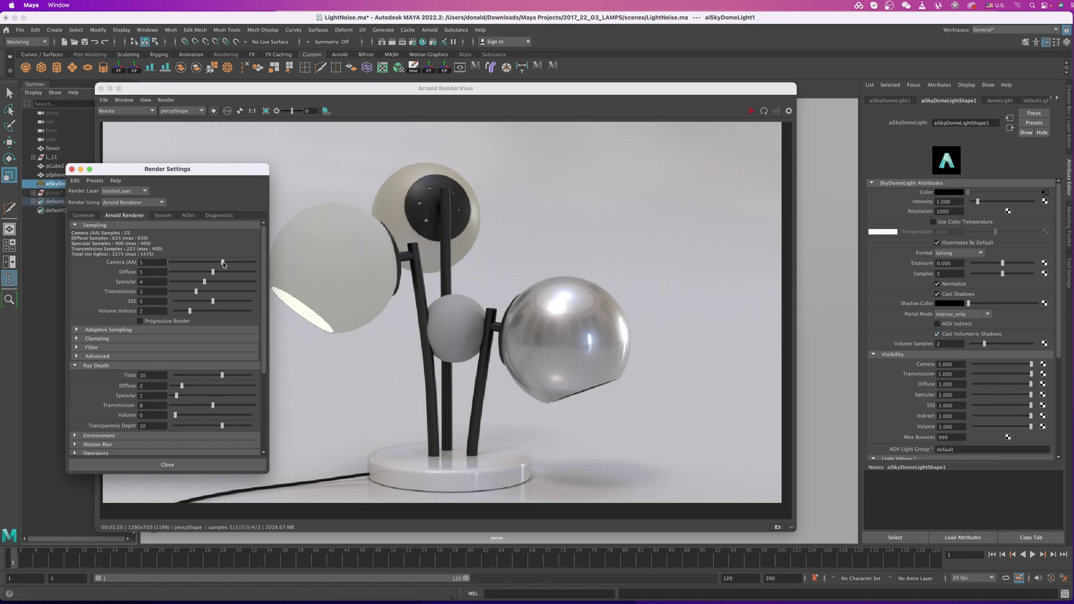
pyautogui.moveTo(223, 263); pyautogui.dragTo(229, 262)
pyautogui.moveTo(1002, 274); pyautogui.dragTo(1009, 276)
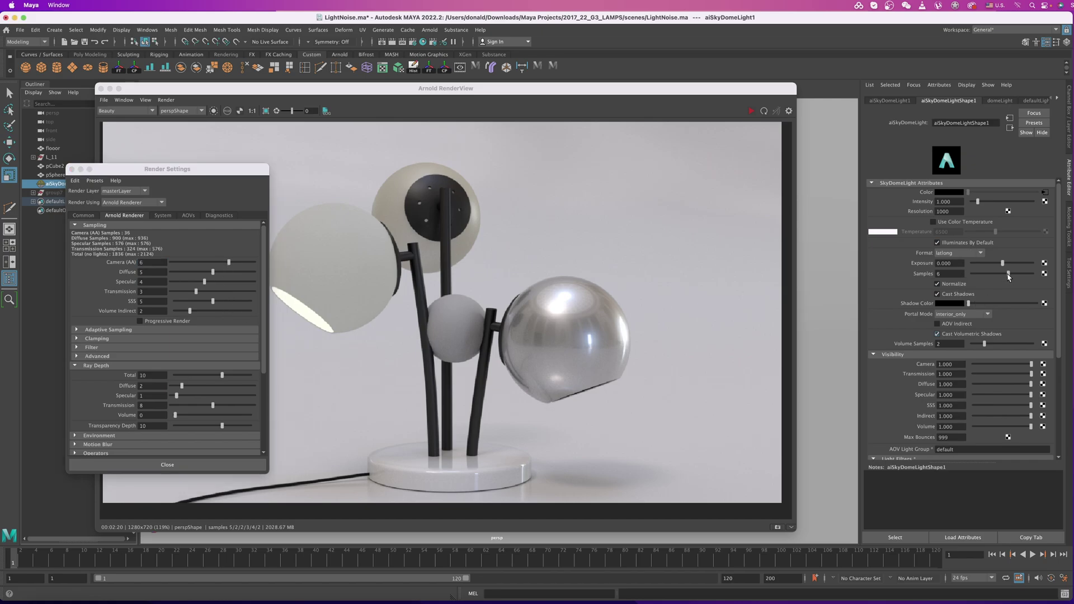
pyautogui.click(158, 465)
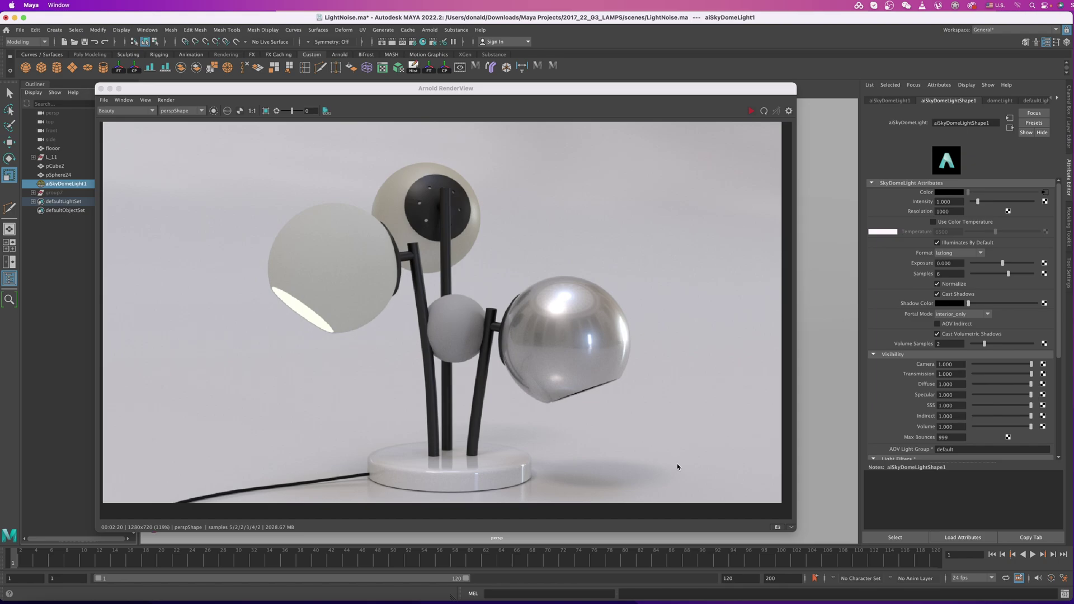
# - Examine the glass shades, chrome sphere, base and backdrop of the new Beauty render for noise, and review the sampling settings
pyautogui.click(636, 394)
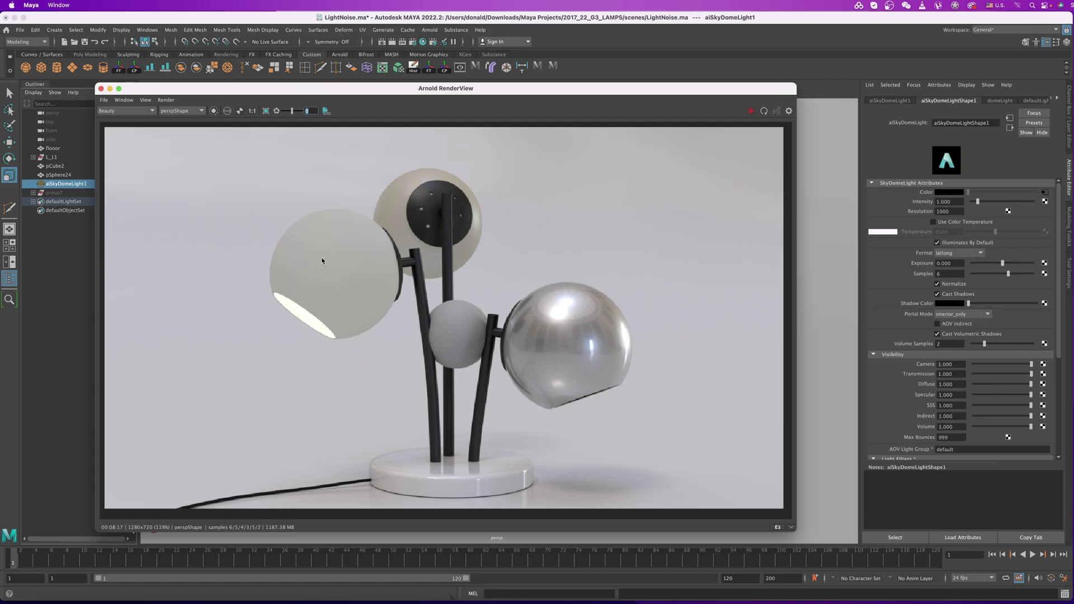
pyautogui.keyDown('alt'); pyautogui.moveTo(324, 260); pyautogui.dragTo(607, 361, button='right'); pyautogui.keyUp('alt')
pyautogui.keyDown('alt'); pyautogui.moveTo(388, 301); pyautogui.dragTo(431, 294, button='right'); pyautogui.keyUp('alt')
pyautogui.keyDown('alt'); pyautogui.moveTo(554, 367); pyautogui.dragTo(476, 317, button='right'); pyautogui.keyUp('alt')
pyautogui.keyDown('alt'); pyautogui.moveTo(477, 315); pyautogui.dragTo(459, 297, button='middle'); pyautogui.keyUp('alt')
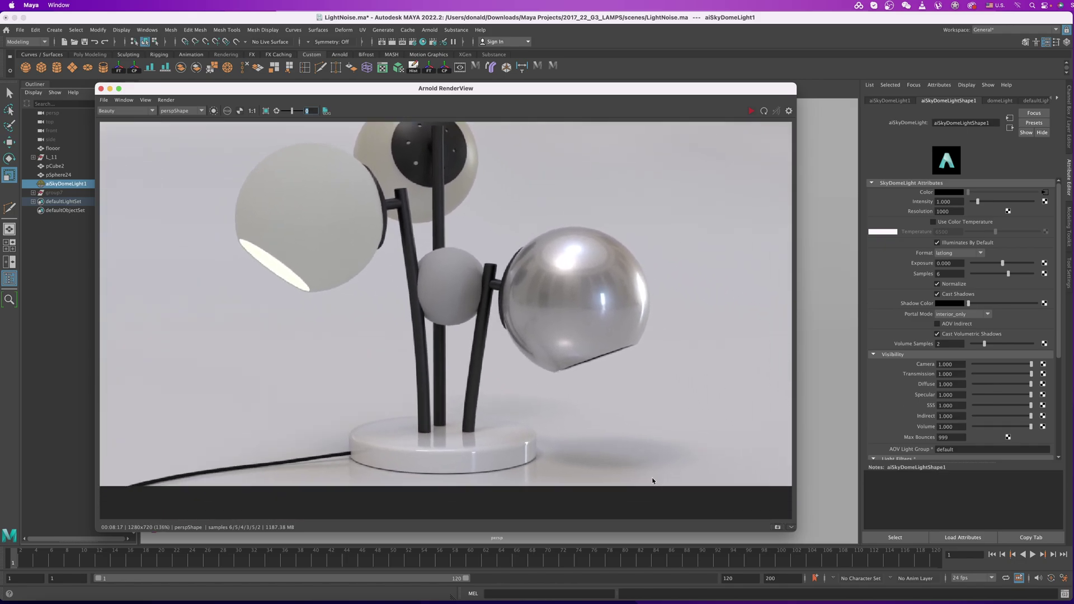
pyautogui.keyDown('alt'); pyautogui.moveTo(536, 398); pyautogui.dragTo(514, 387, button='middle'); pyautogui.keyUp('alt')
pyautogui.keyDown('alt'); pyautogui.moveTo(521, 385); pyautogui.dragTo(569, 369, button='right'); pyautogui.keyUp('alt')
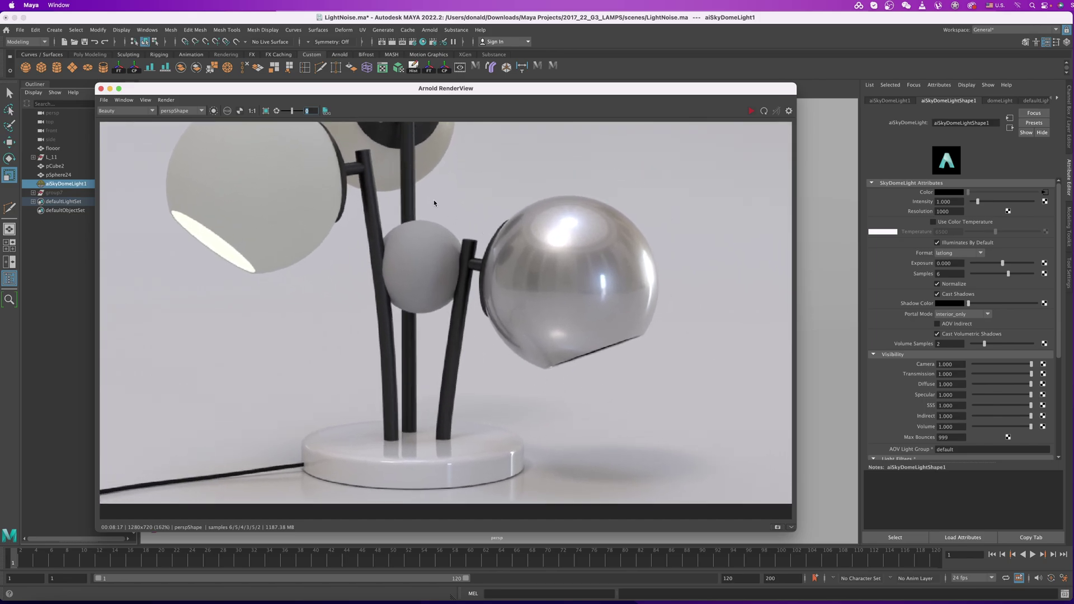
pyautogui.keyDown('alt'); pyautogui.moveTo(435, 204); pyautogui.dragTo(501, 270, button='middle'); pyautogui.keyUp('alt')
pyautogui.keyDown('alt'); pyautogui.moveTo(549, 271); pyautogui.dragTo(530, 263, button='right'); pyautogui.keyUp('alt')
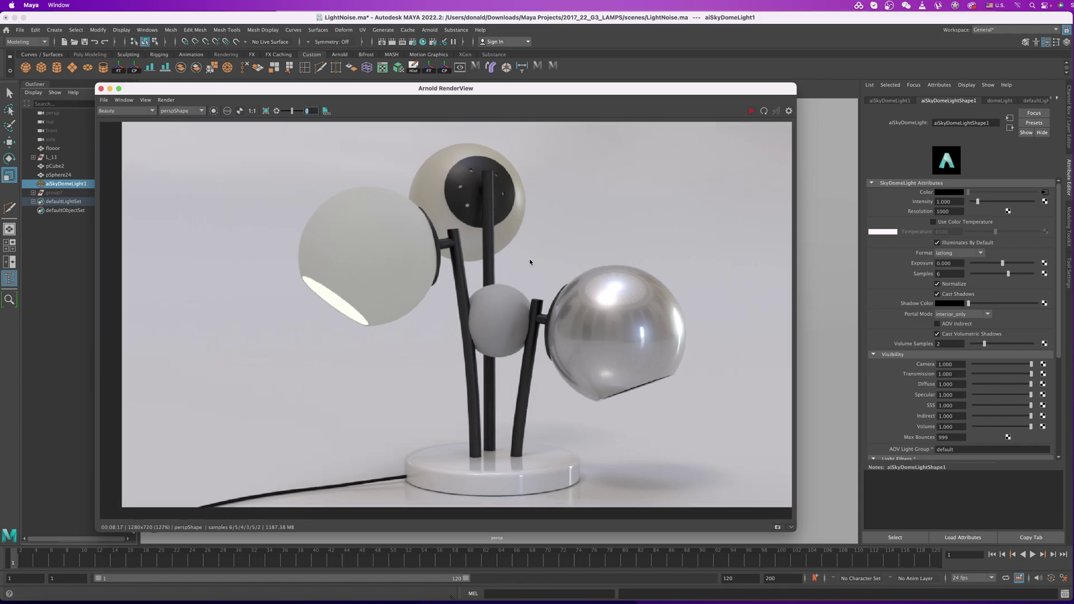
pyautogui.keyDown('alt'); pyautogui.moveTo(529, 263); pyautogui.dragTo(510, 264, button='middle'); pyautogui.keyUp('alt')
pyautogui.keyDown('alt'); pyautogui.moveTo(510, 264); pyautogui.dragTo(495, 249, button='right'); pyautogui.keyUp('alt')
pyautogui.keyDown('alt'); pyautogui.moveTo(494, 248); pyautogui.dragTo(475, 263, button='middle'); pyautogui.keyUp('alt')
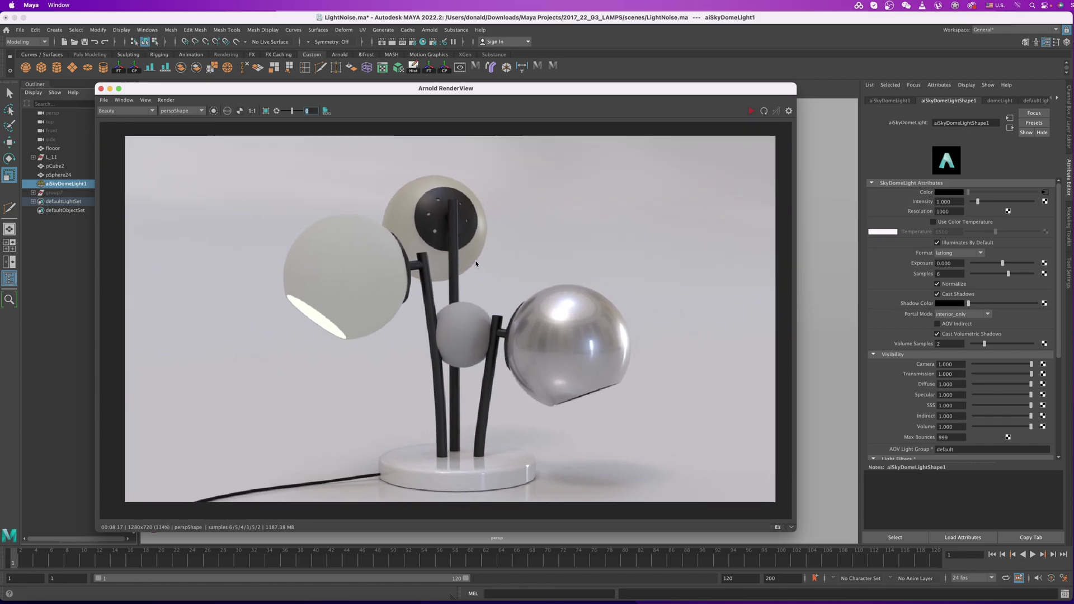
pyautogui.click(412, 41)
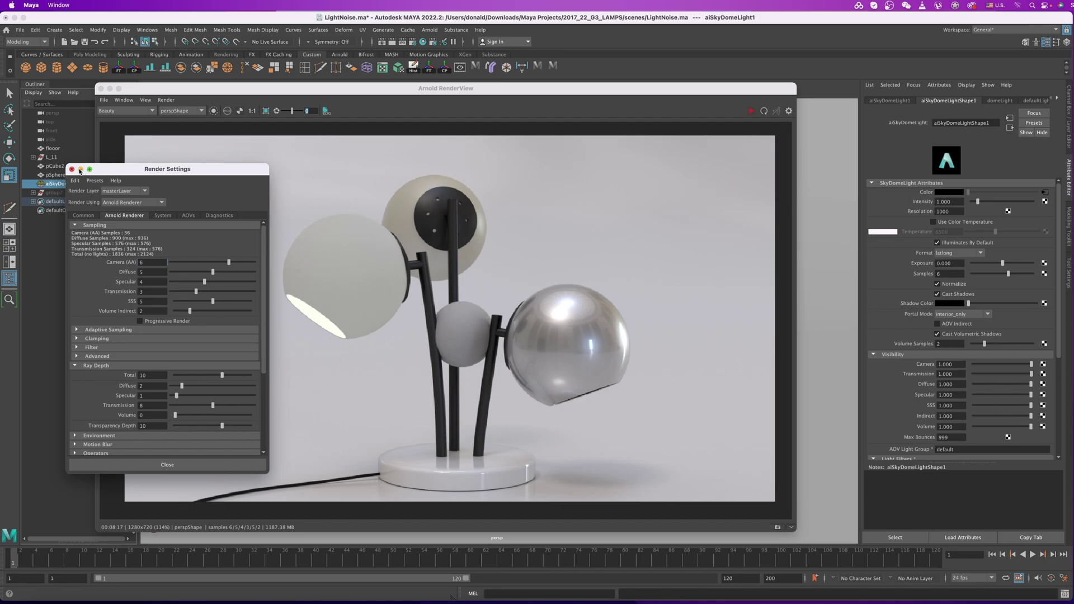
pyautogui.click(71, 169)
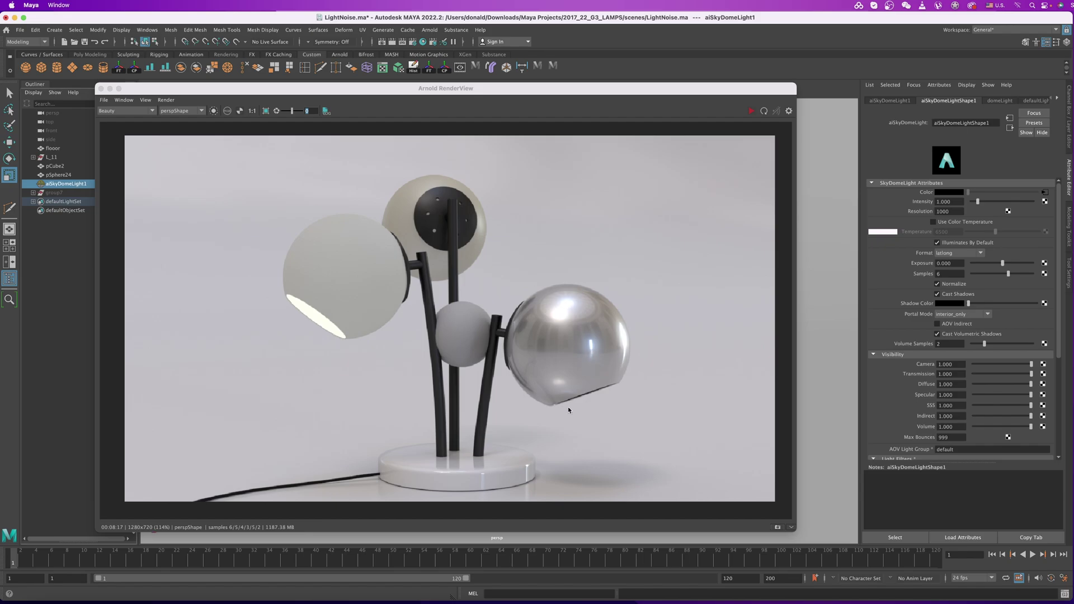